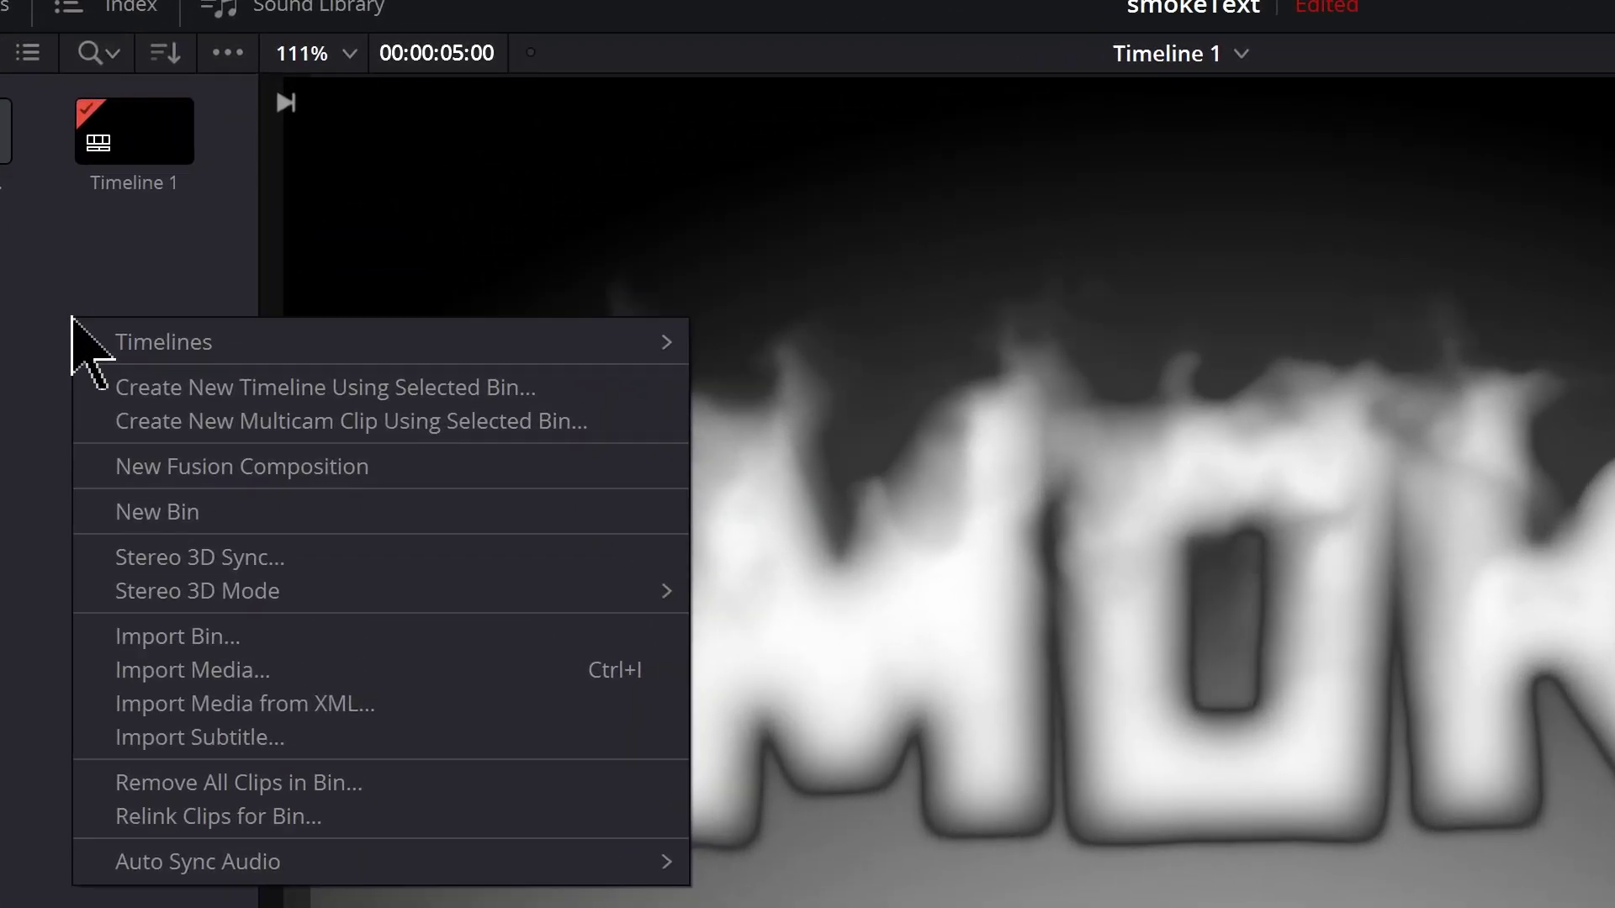
Step: Create a new Fusion composition clip lasting 00:00:05:00 at 60 fps and open the Fusion page
left_click(267, 467)
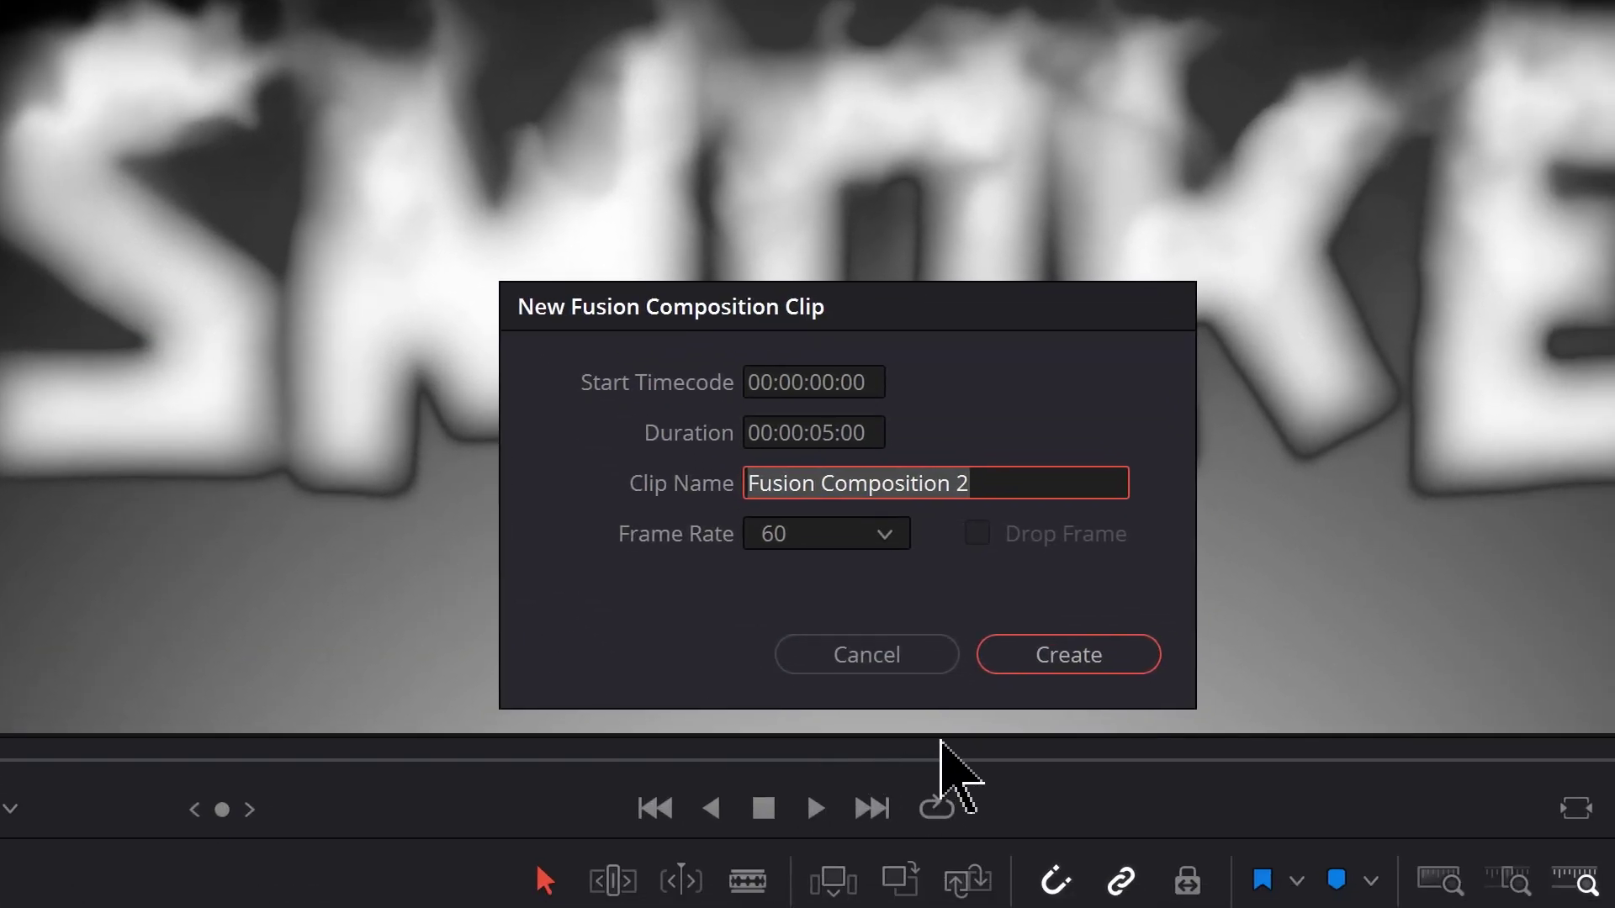
left_click(1046, 658)
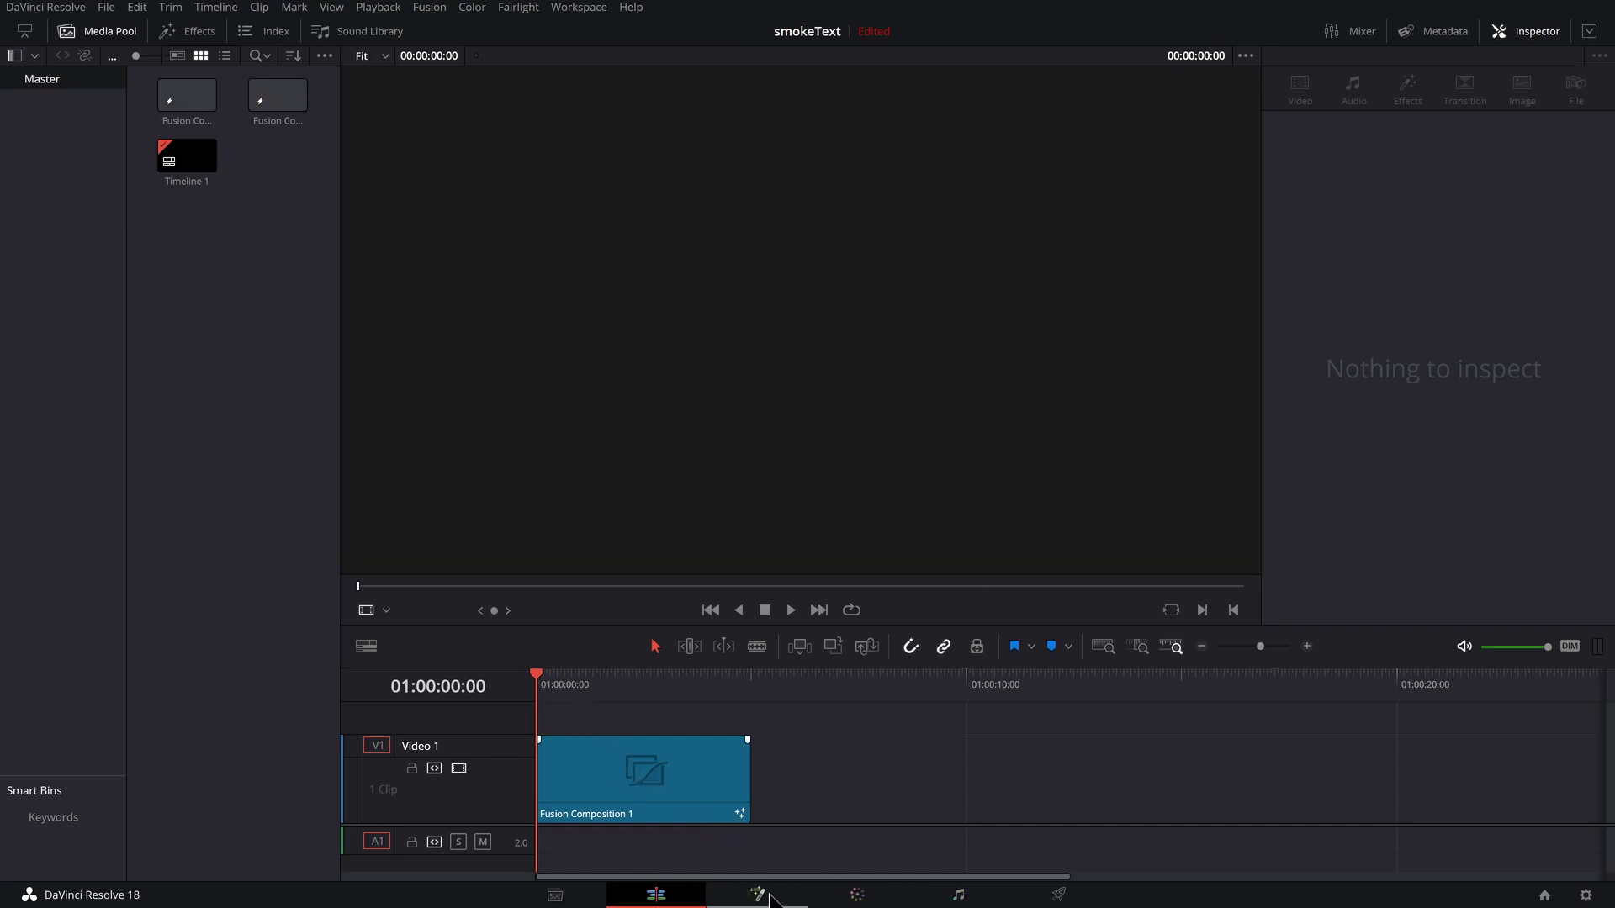
left_click(758, 895)
Step: Add a Text node reading SMOKE, with the size at about 0.43 and the font Mango Days
left_click_drag(182, 637, 217, 764)
scroll(108, 749, "up", 5)
left_click_drag(217, 764, 466, 465)
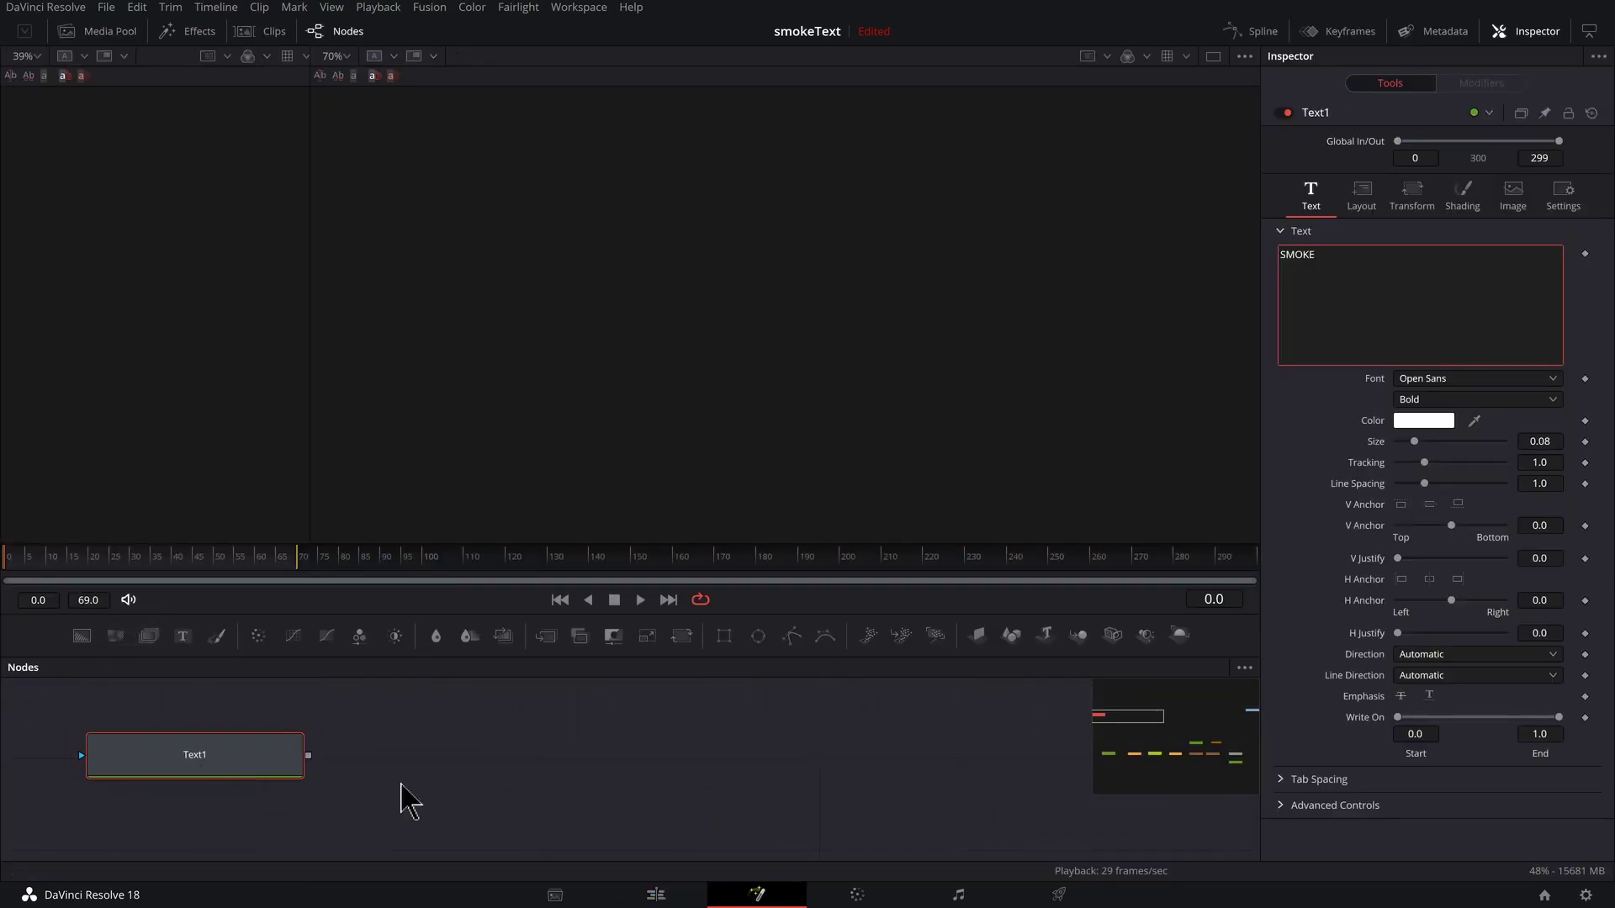
left_click_drag(1420, 444, 1451, 446)
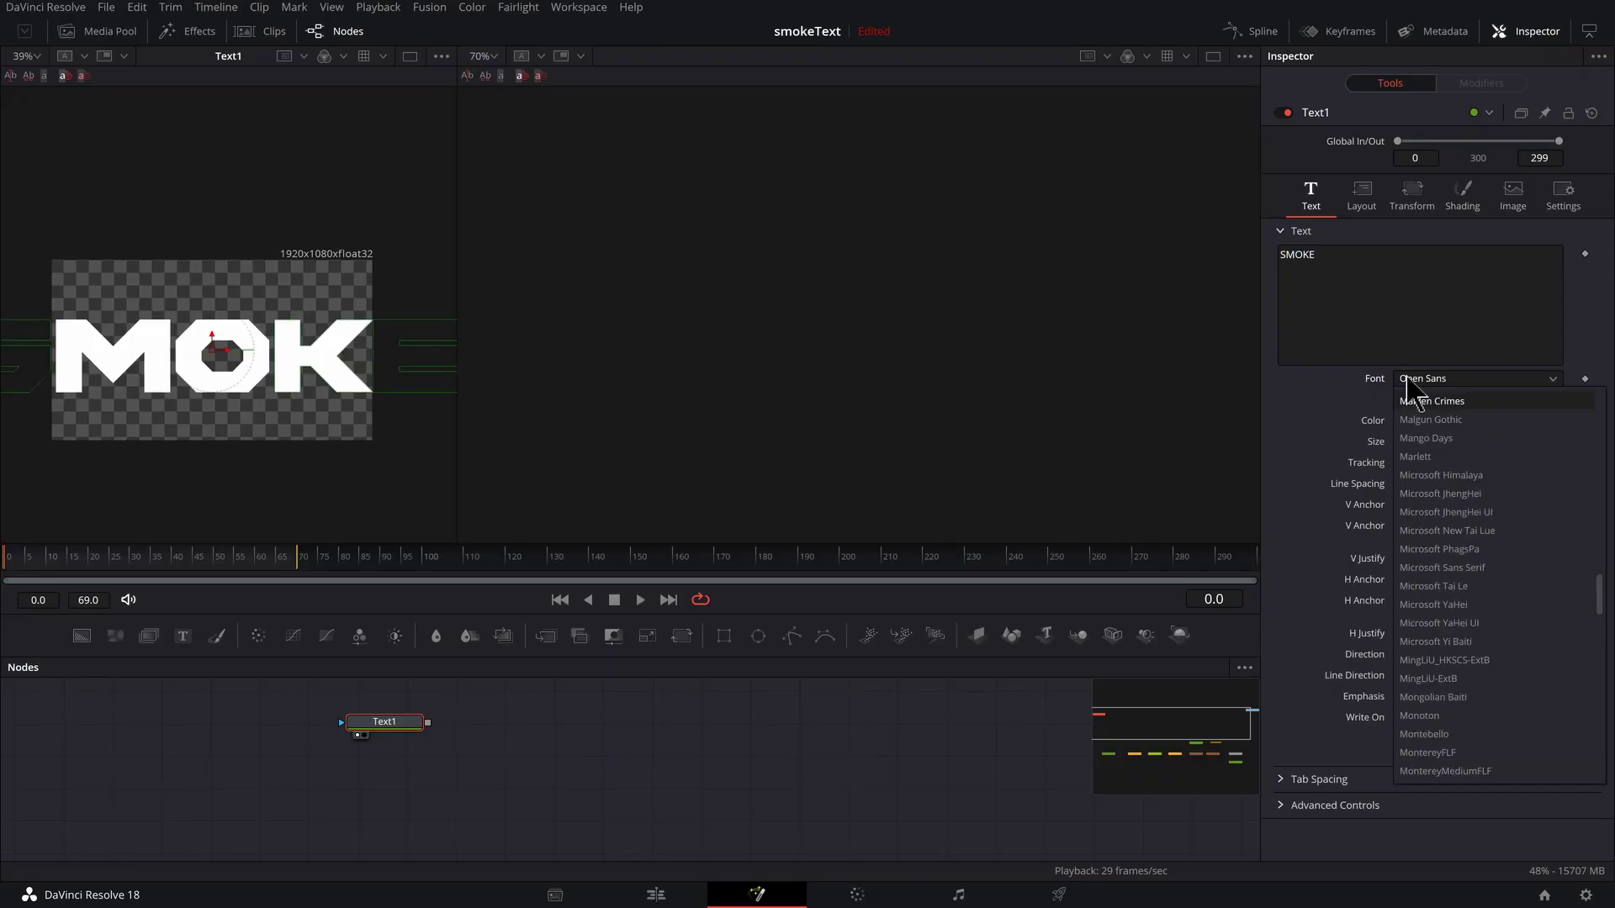
left_click(1418, 401)
Step: Add a Blur node, connect the Text node's output to it, and show it in the second viewer
key("shift+space")
type("PLASTI")
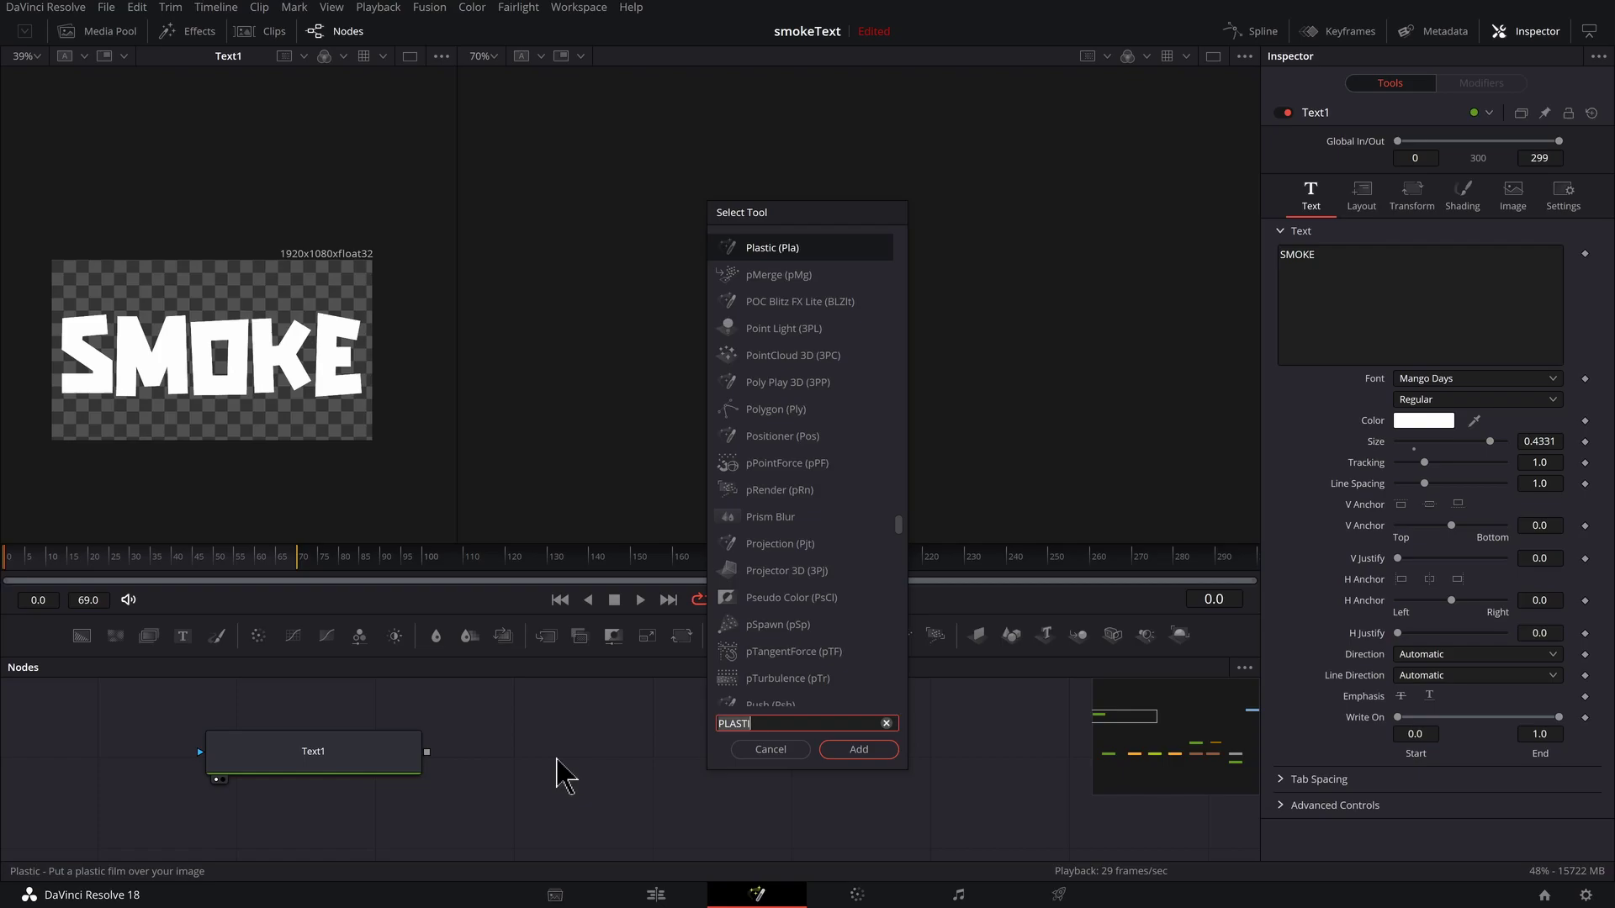
key("BackSpace")
key("BackSpace")
key("BackSpace")
key("BackSpace")
key("BackSpace")
key("BackSpace")
type("blu")
key("Return")
left_click_drag(427, 752, 590, 757)
key("2")
Step: Soften the letter edges by setting the Blur node's size to 3.9, switching the node off and on to compare
left_click_drag(900, 457, 869, 458)
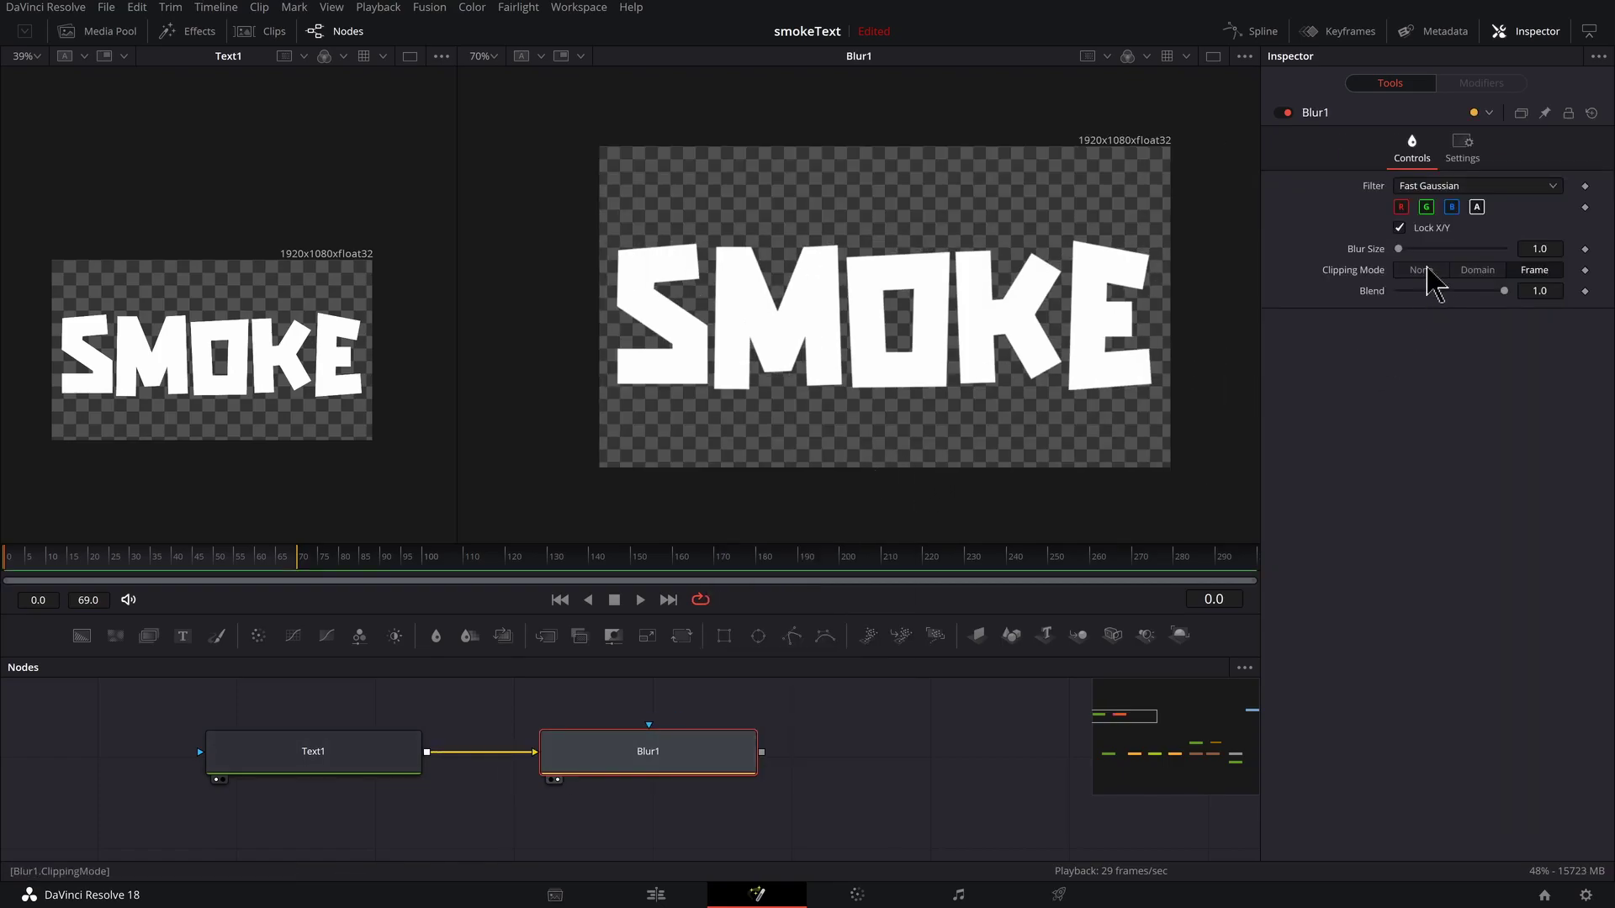
left_click(1405, 249)
scroll(1027, 404, "up", 5)
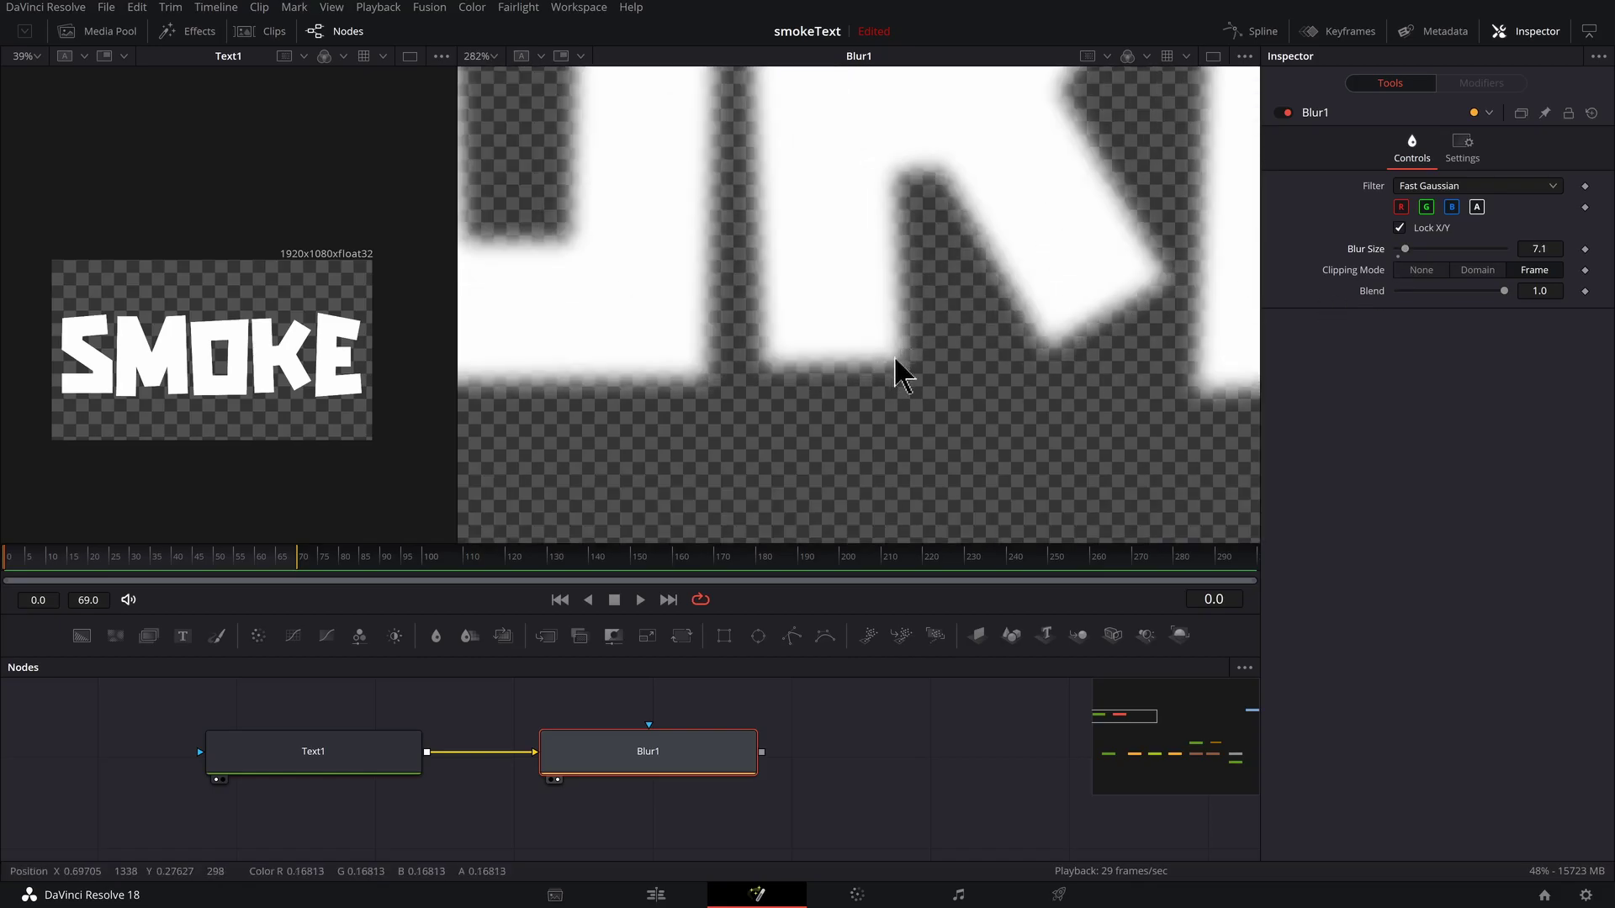
left_click(1282, 112)
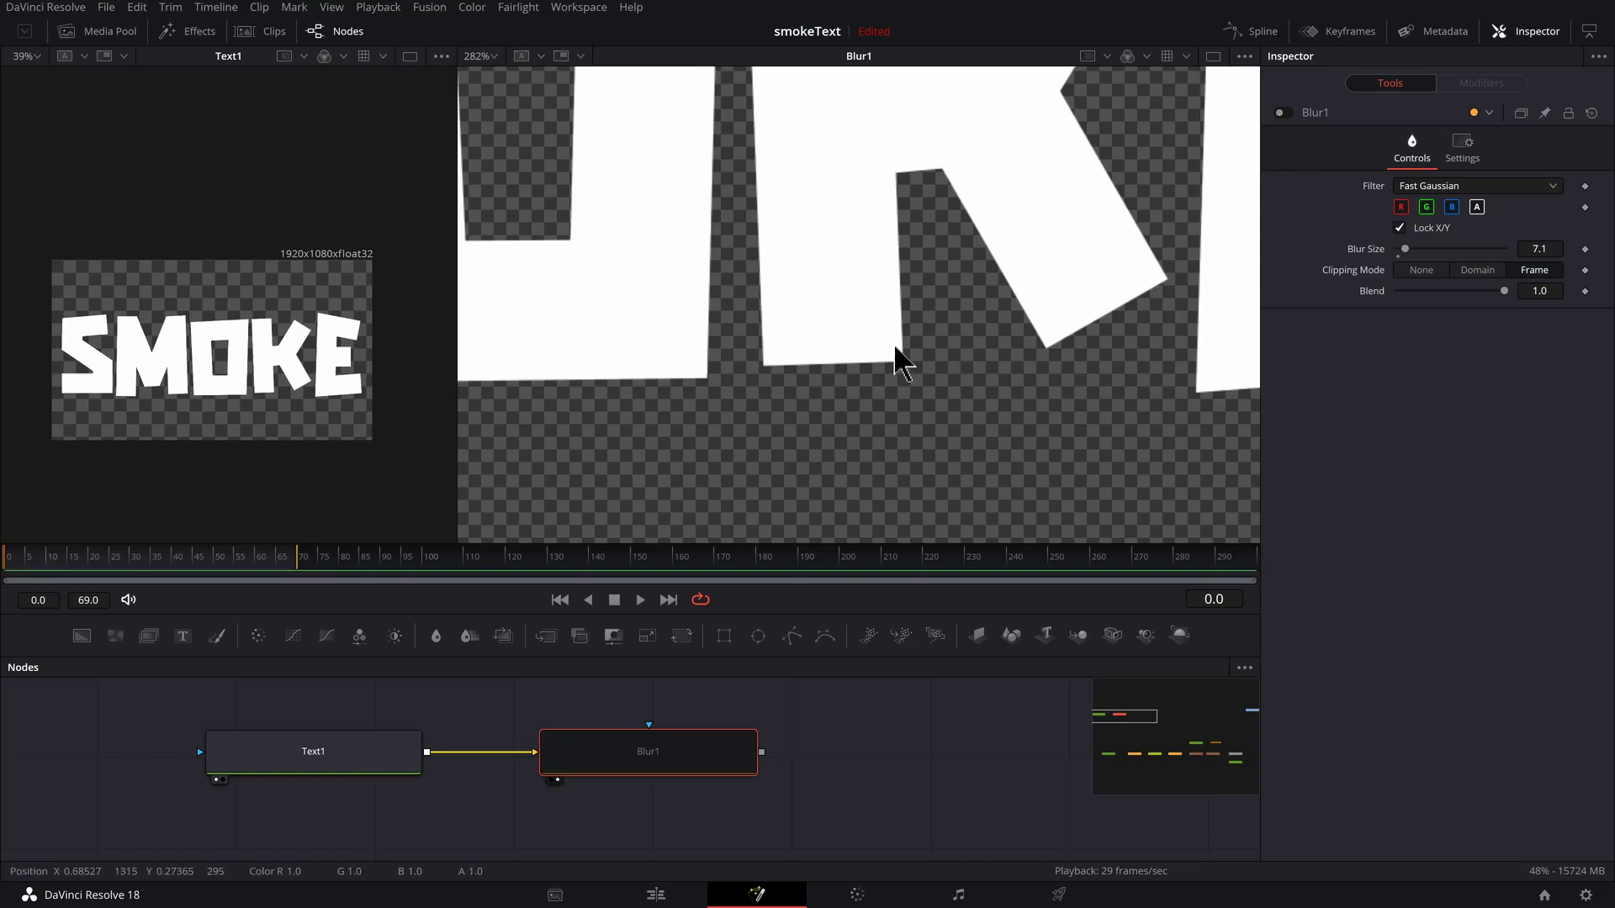
left_click(1281, 112)
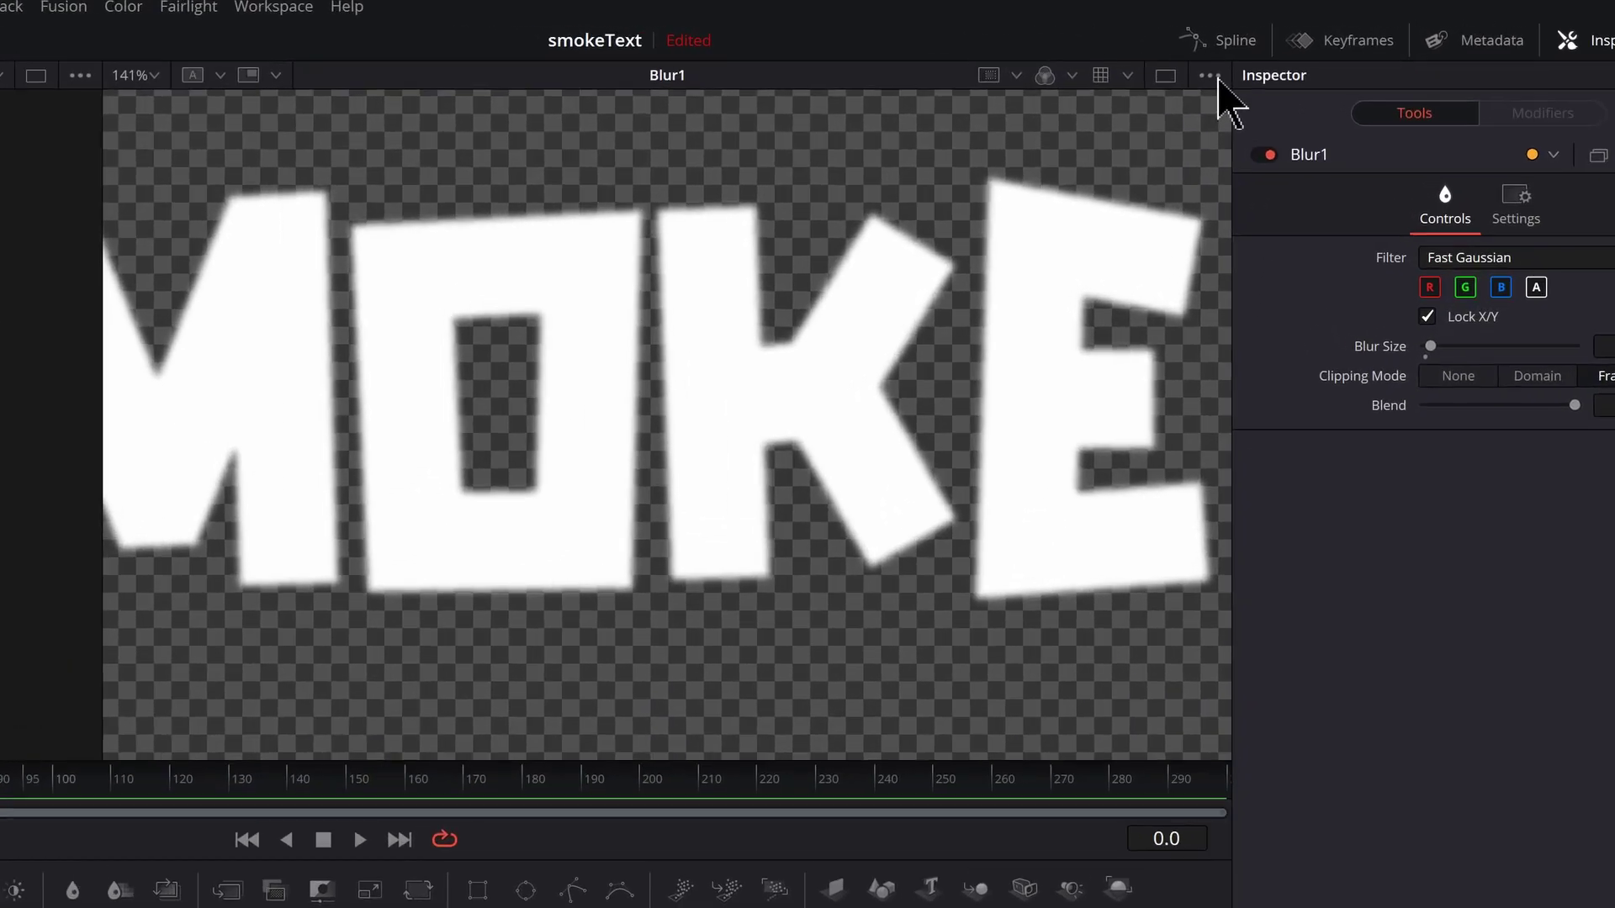
left_click(1245, 56)
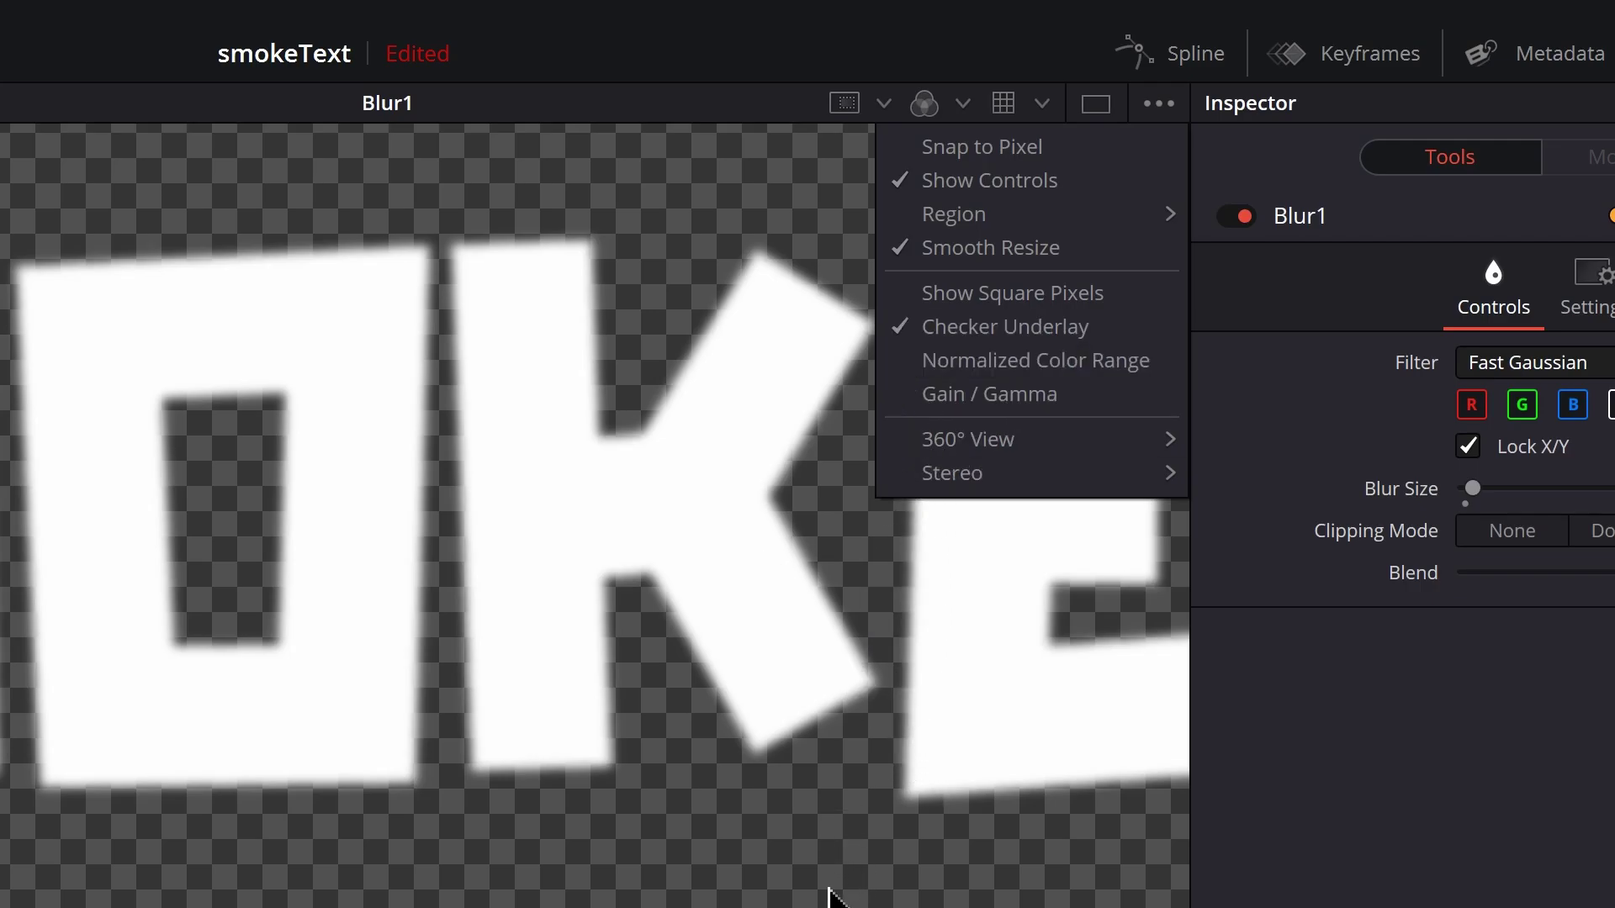
left_click(827, 890)
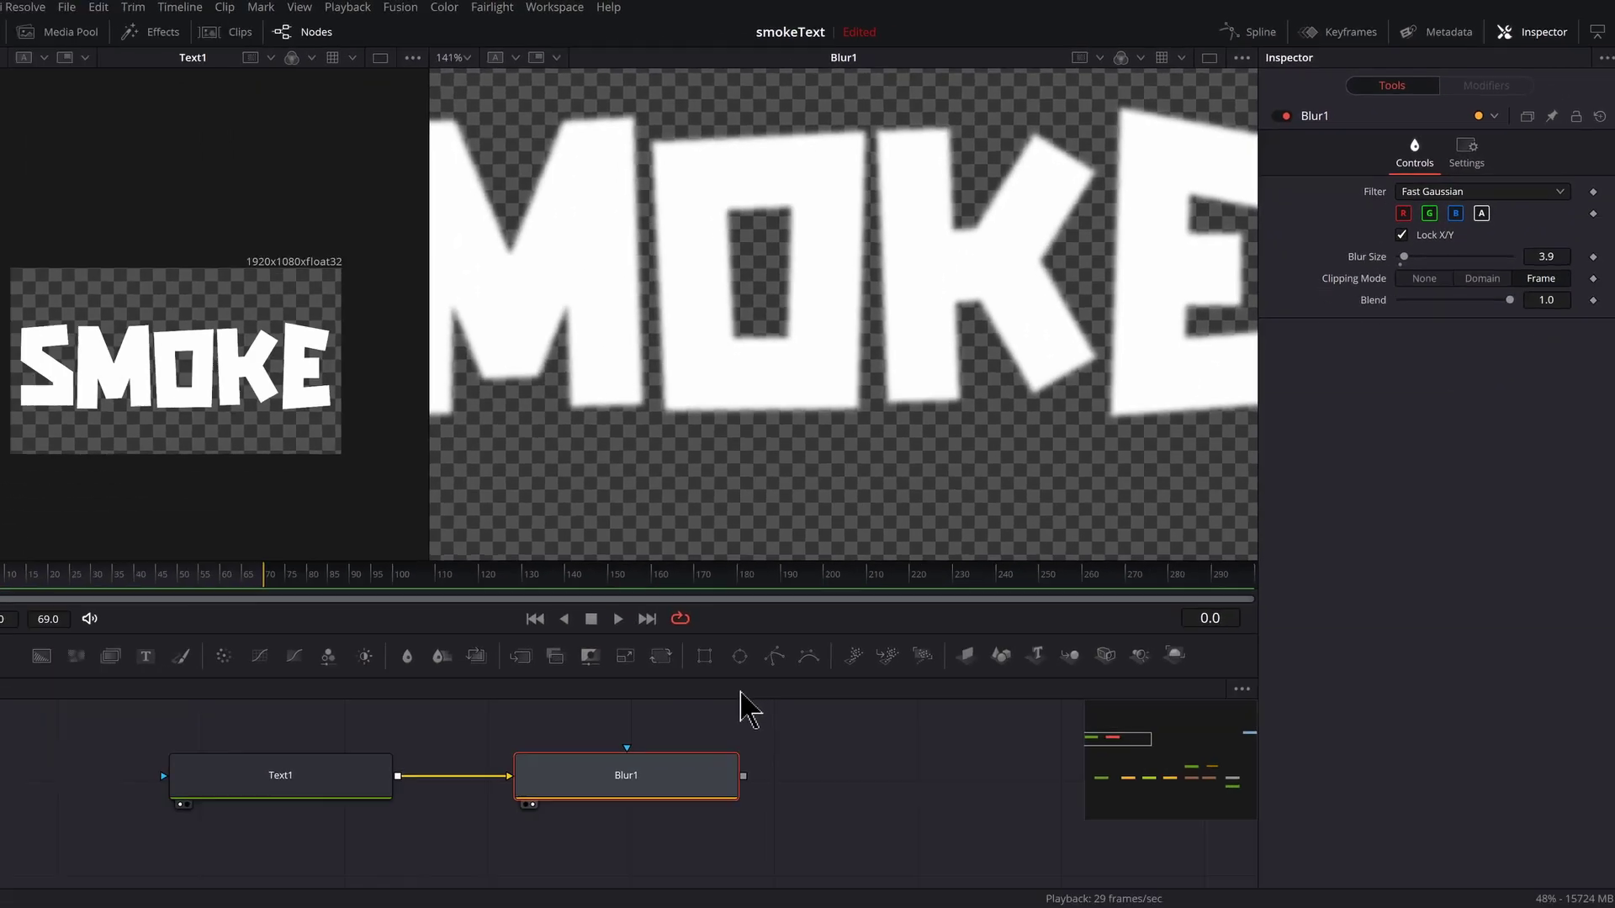
Step: Add a Brightness / Contrast node and connect the Blur node's output to it
key("shift+space")
type("blu")
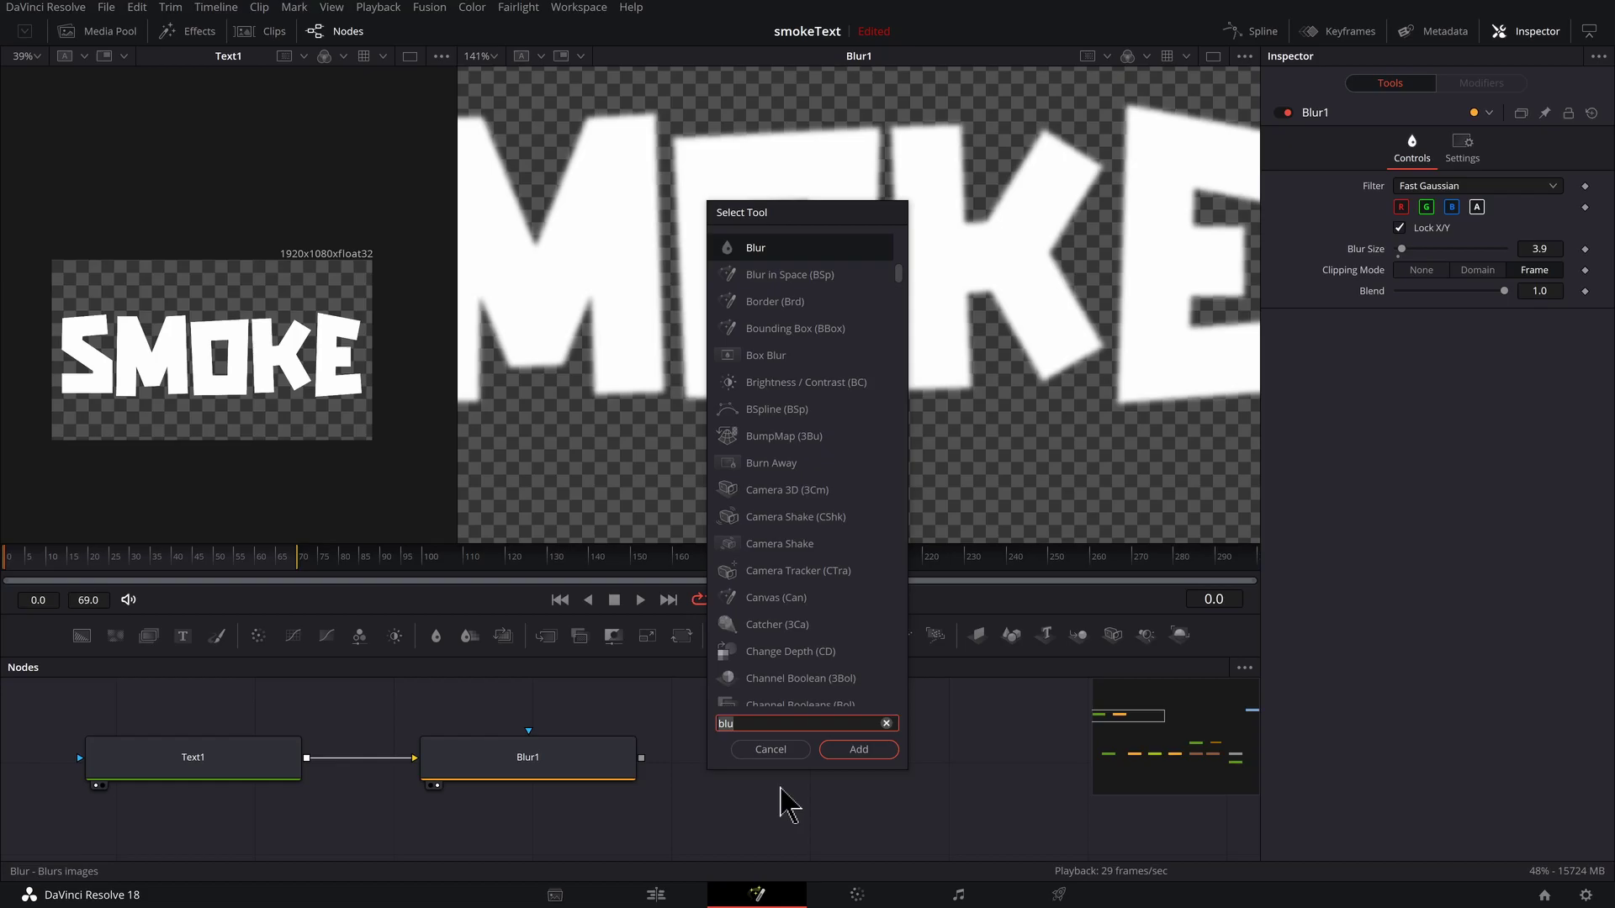
key("BackSpace")
key("BackSpace")
type("ri")
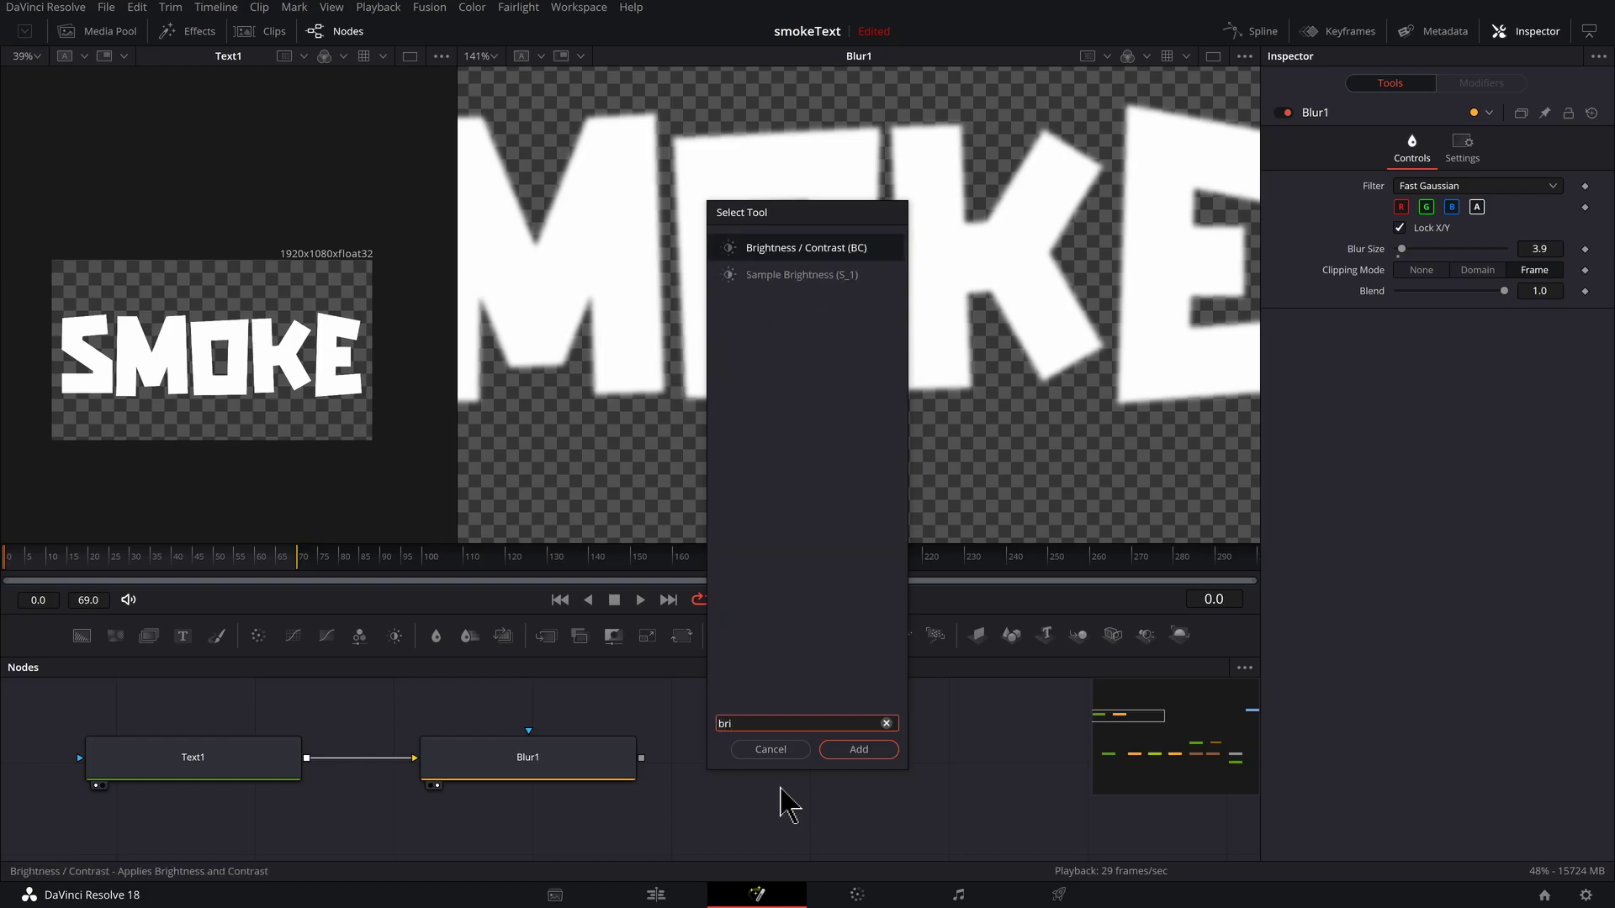
key("Return")
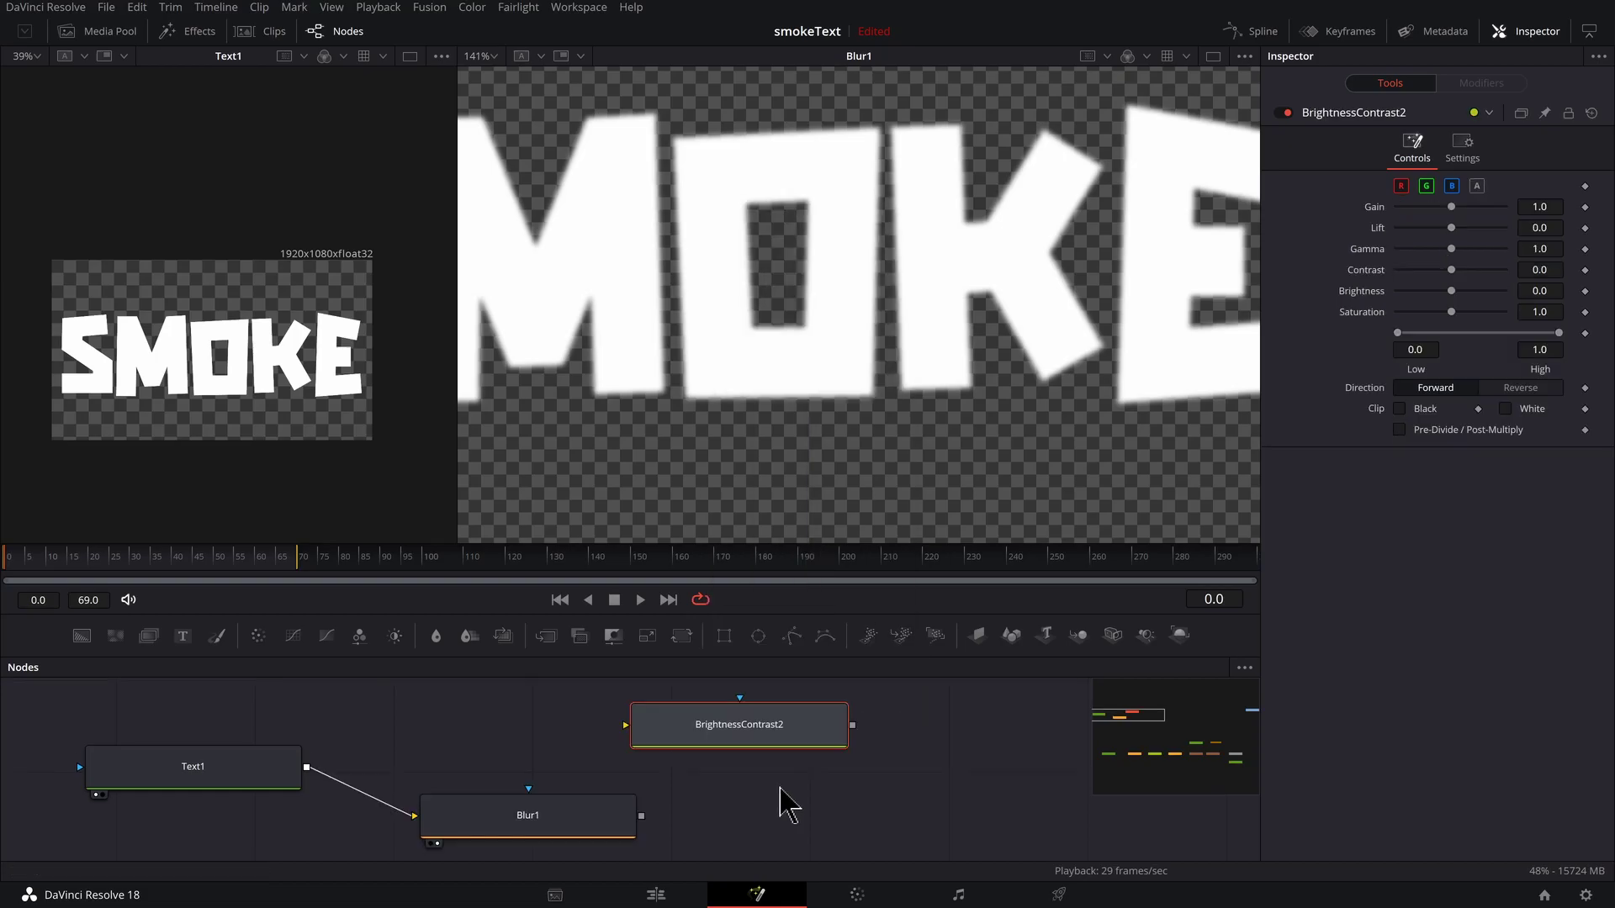
left_click_drag(777, 730, 845, 799)
left_click_drag(641, 816, 770, 794)
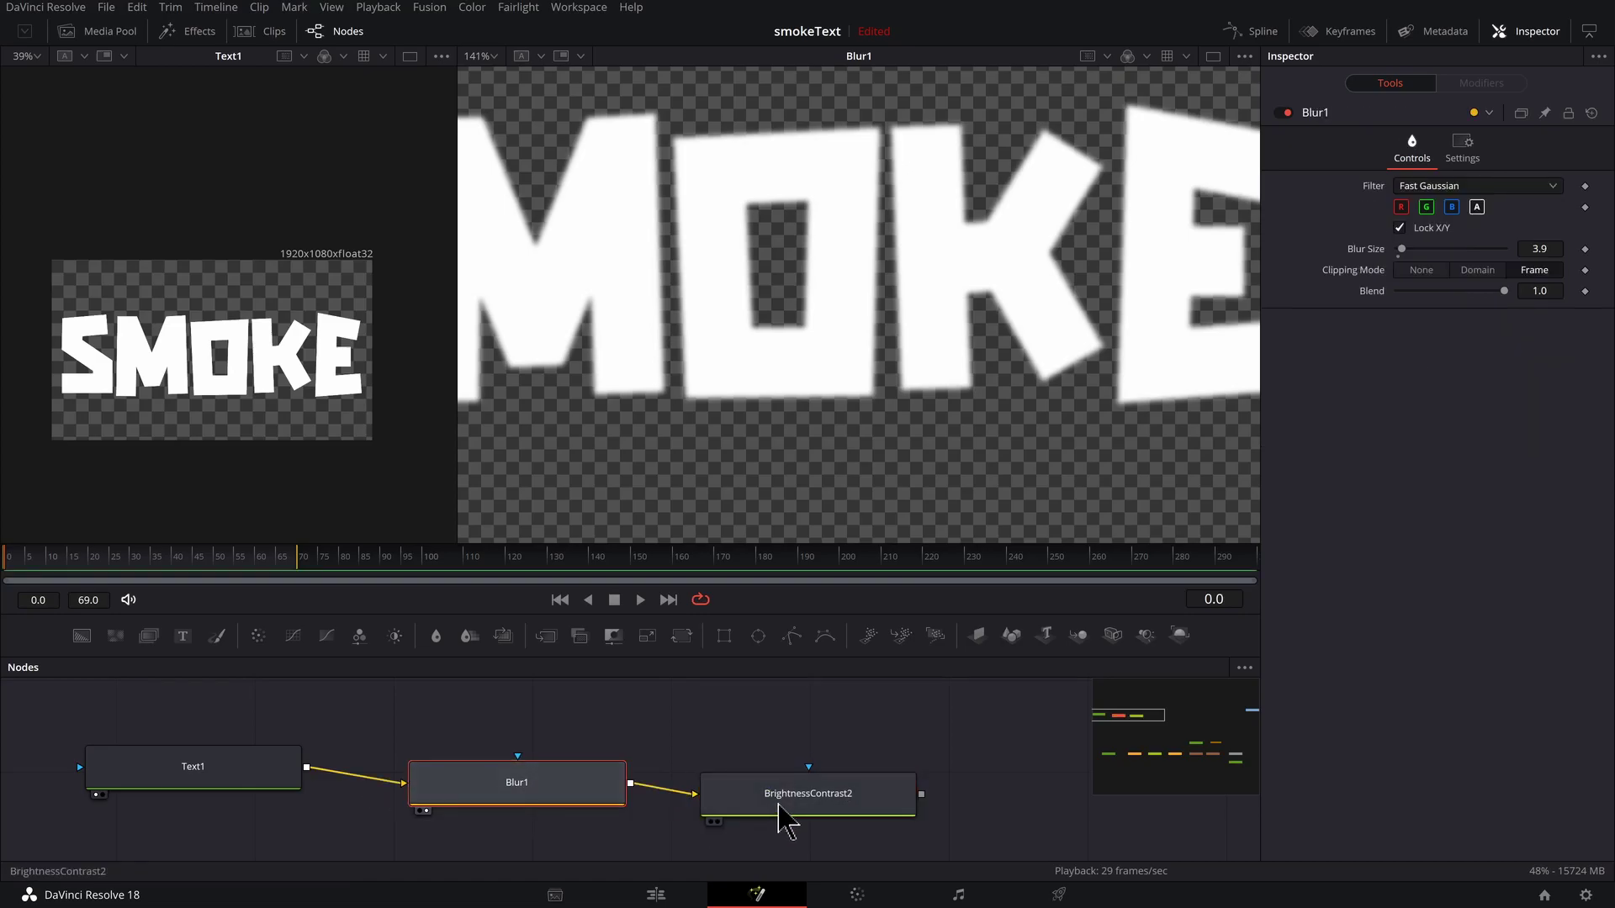
Step: Limit the Brightness / Contrast node to the alpha channel and set its gain to 5.0, viewing it in the second viewer
left_click_drag(782, 820, 784, 806)
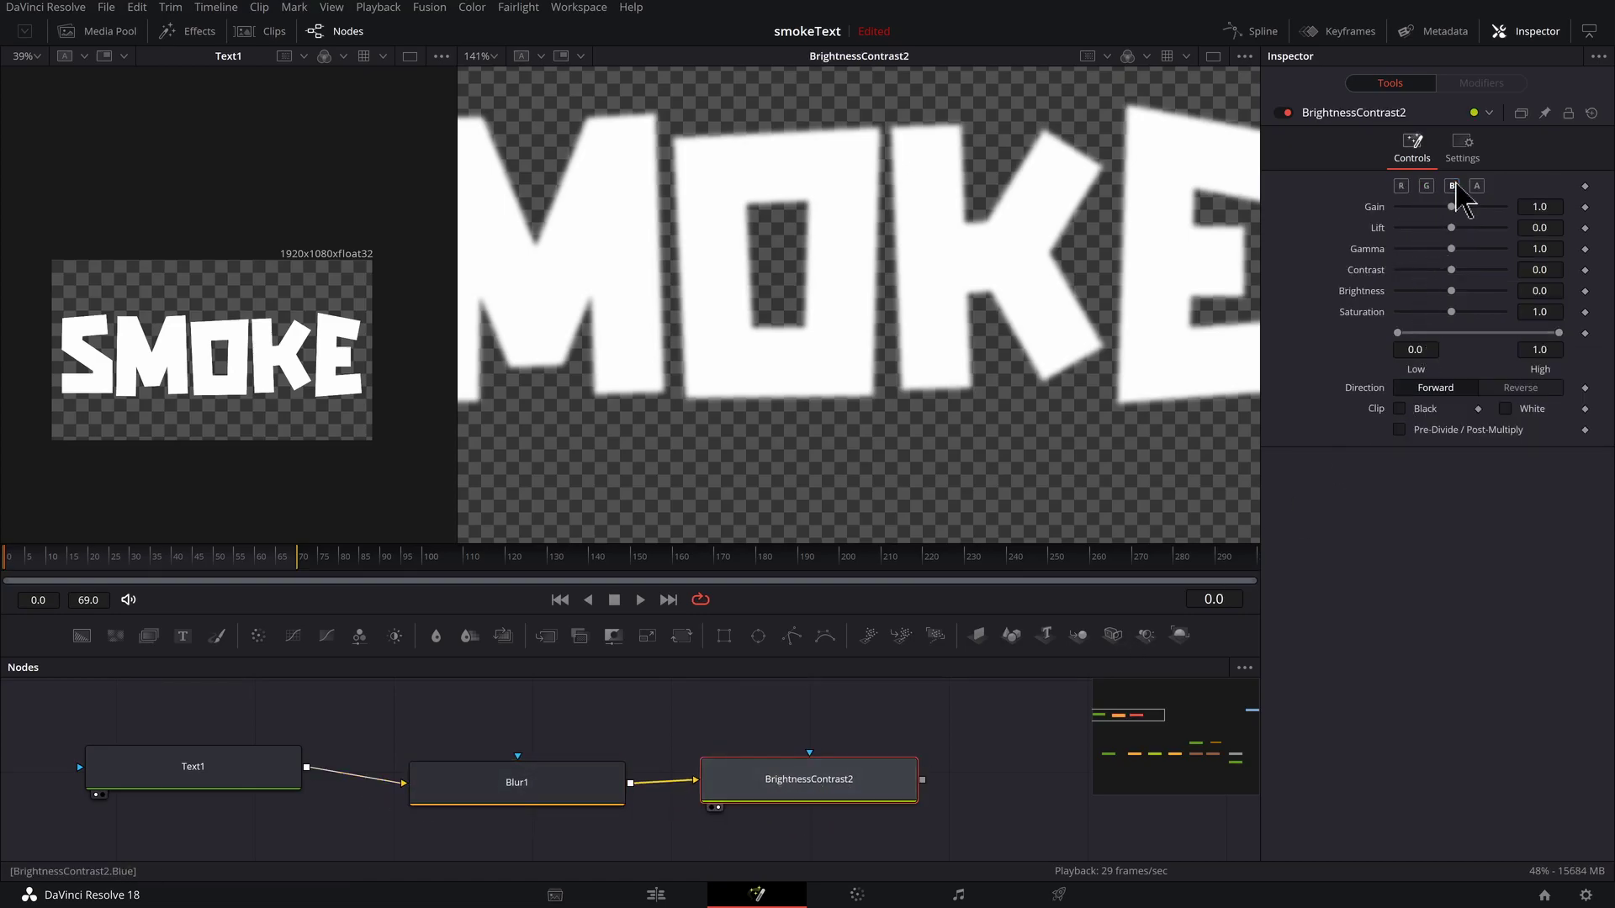
left_click(1478, 186)
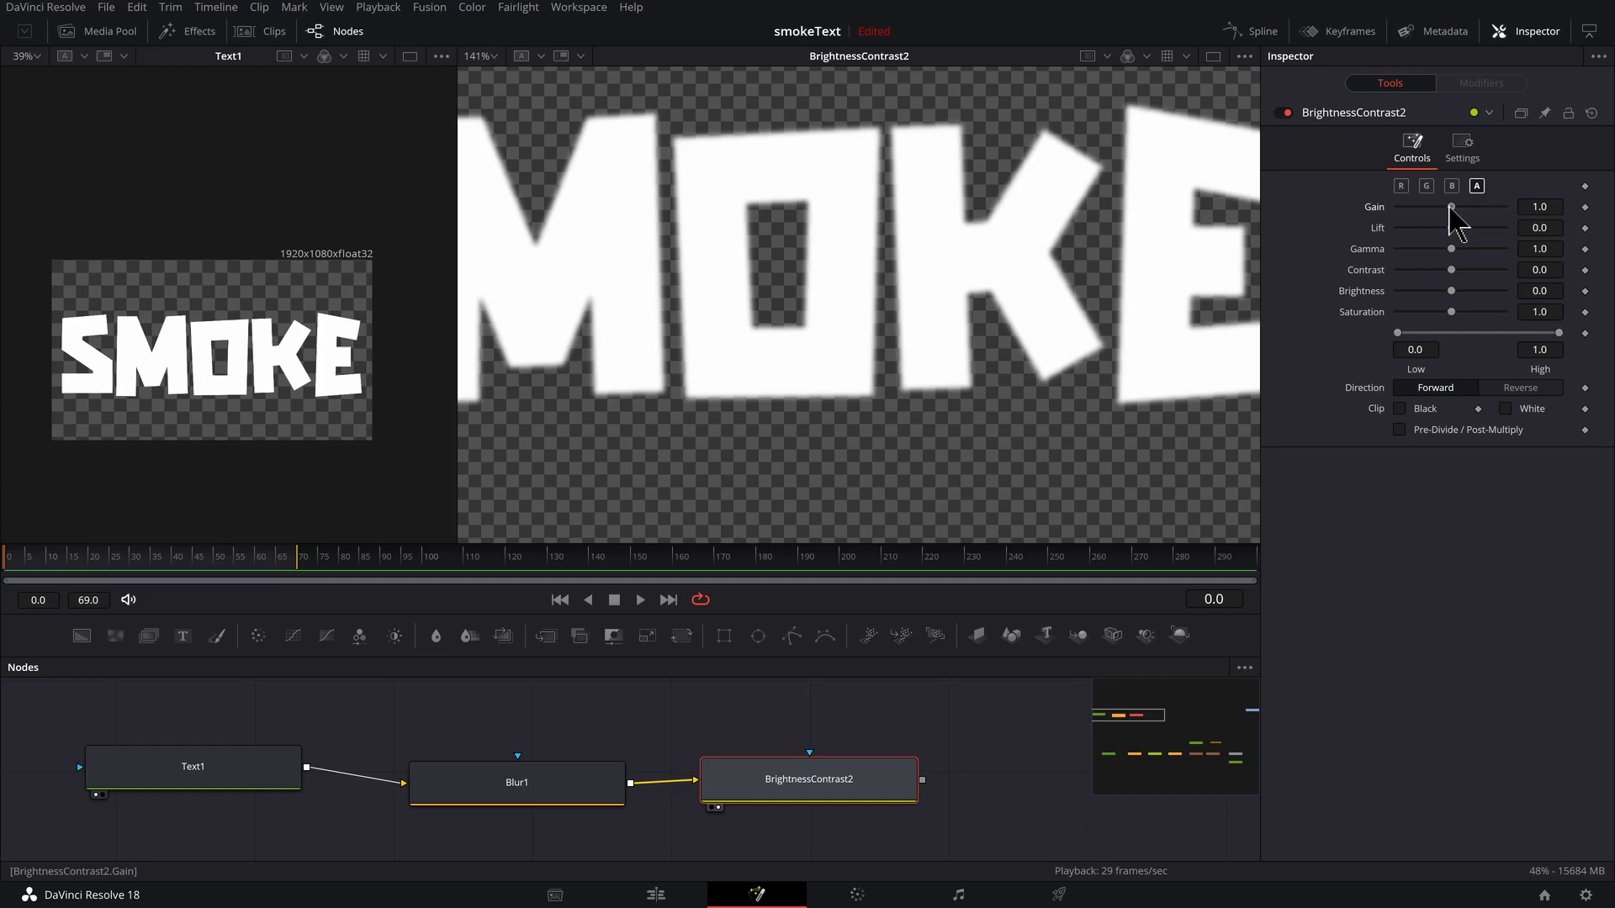
left_click_drag(1451, 207, 1542, 215)
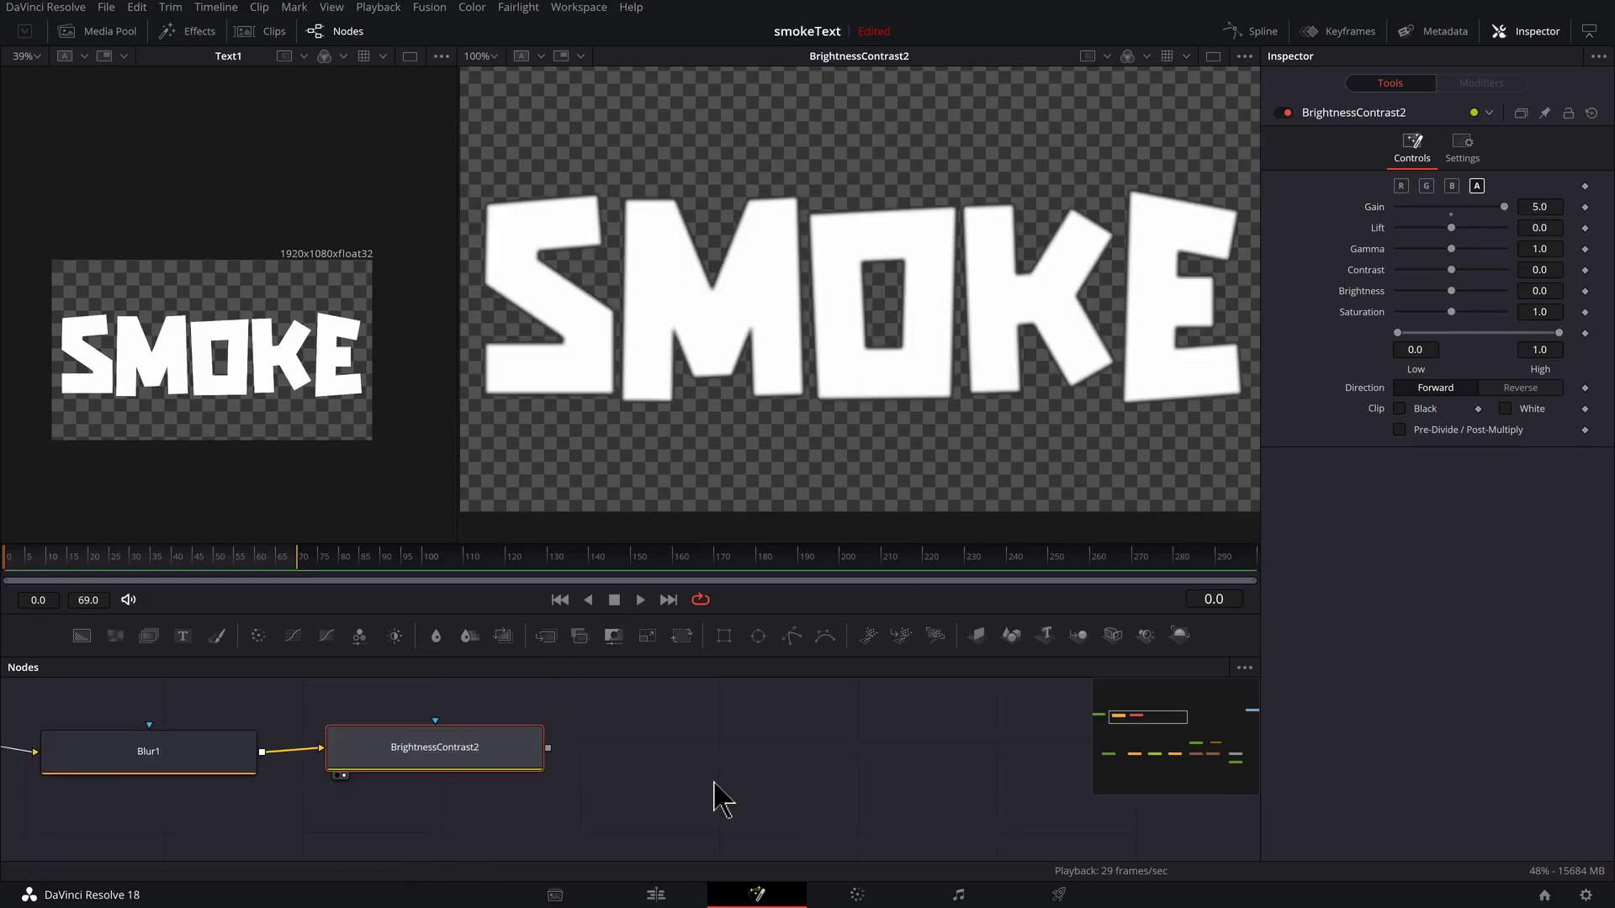
Step: Add a VariBlur node after the Brightness / Contrast node
key("shift+space")
type("vari")
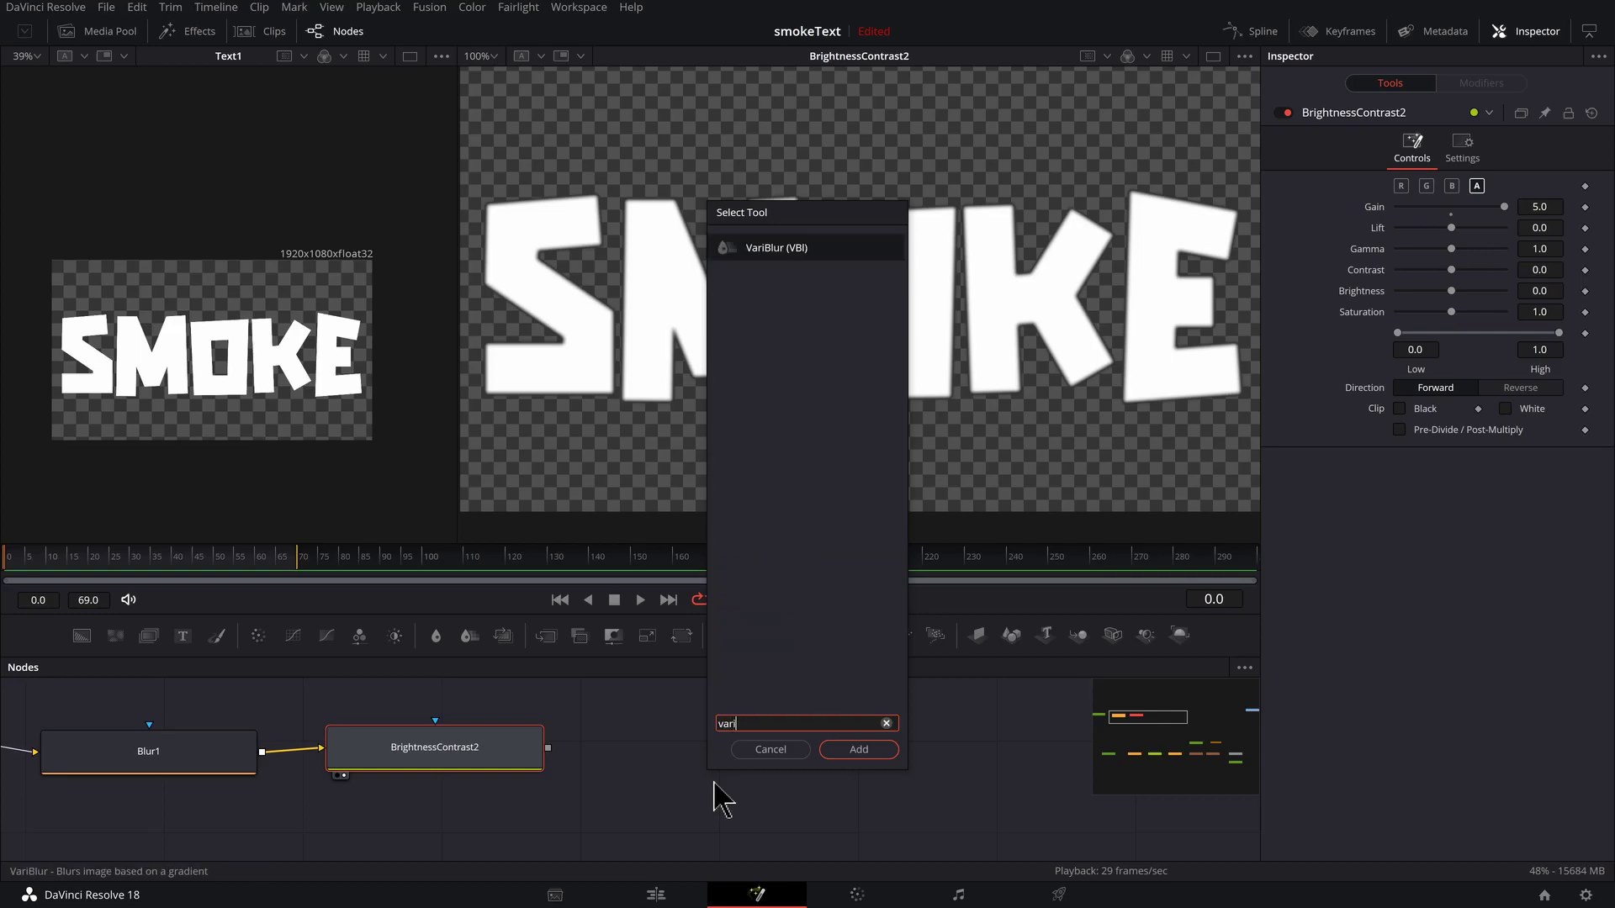
key("Return")
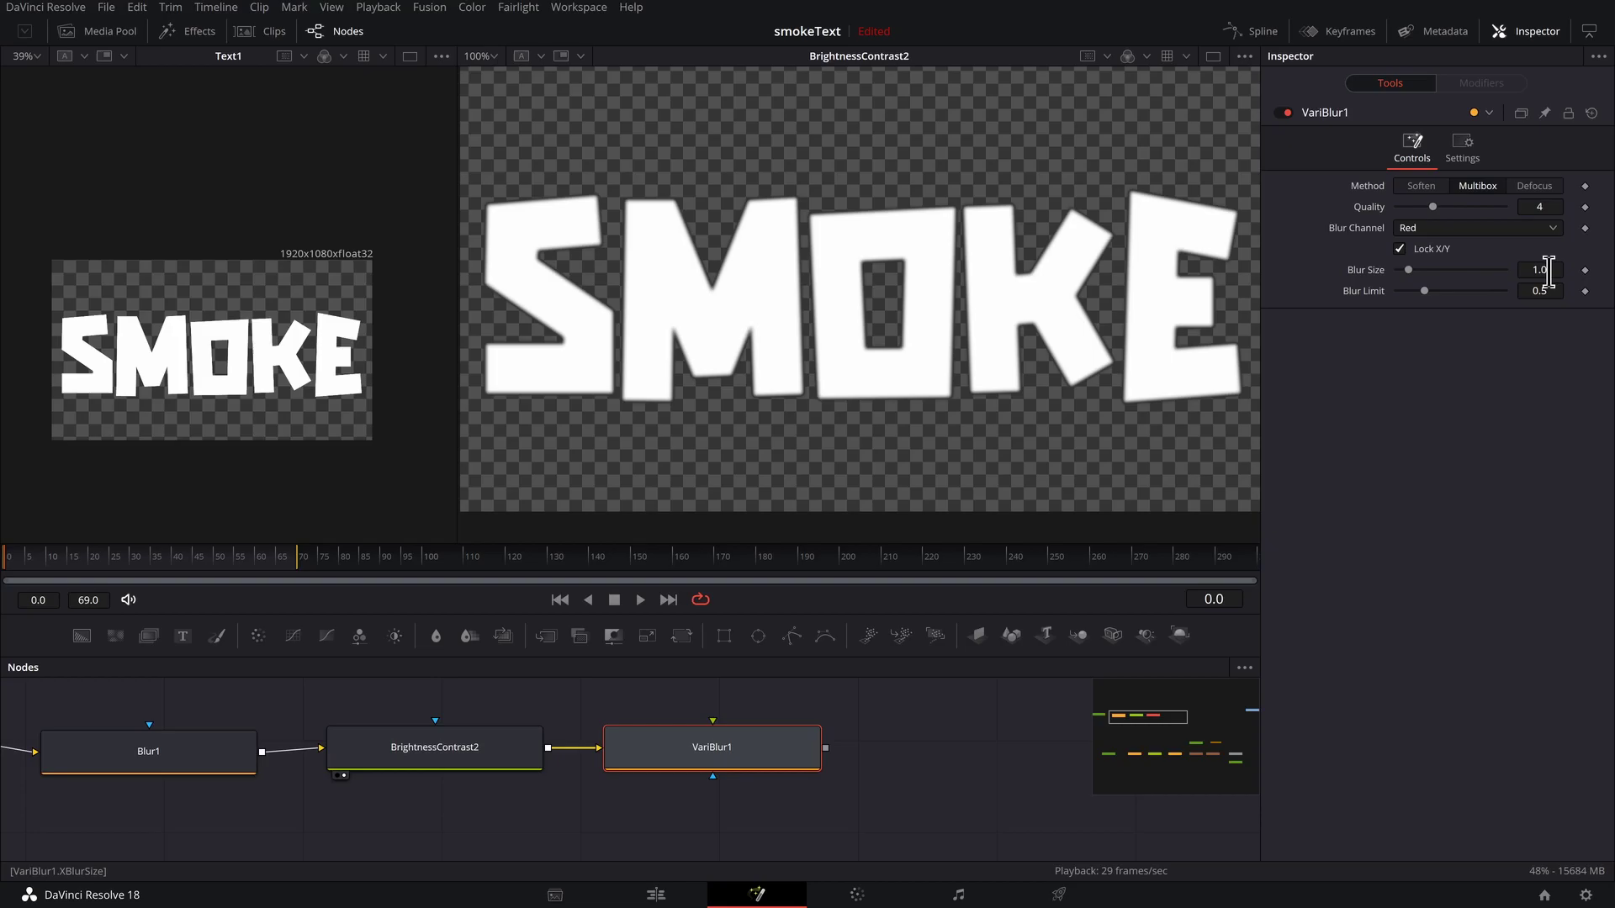
Step: Set the VariBlur node's blur size to 20 and show the node in the second viewer
key("Tab")
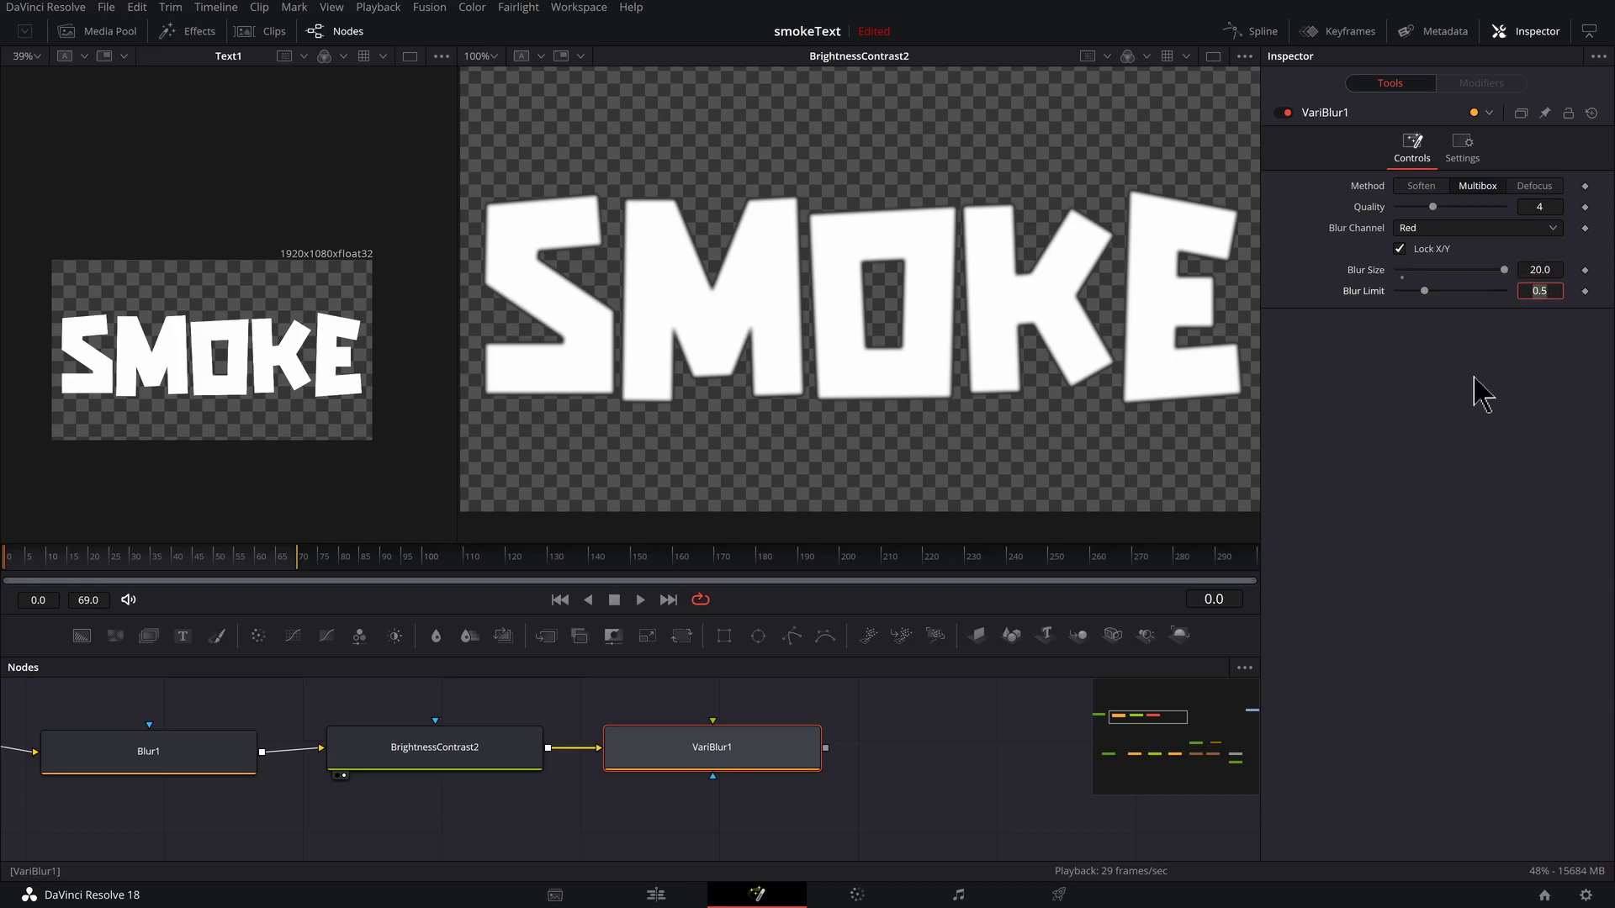
left_click(745, 755)
key("2")
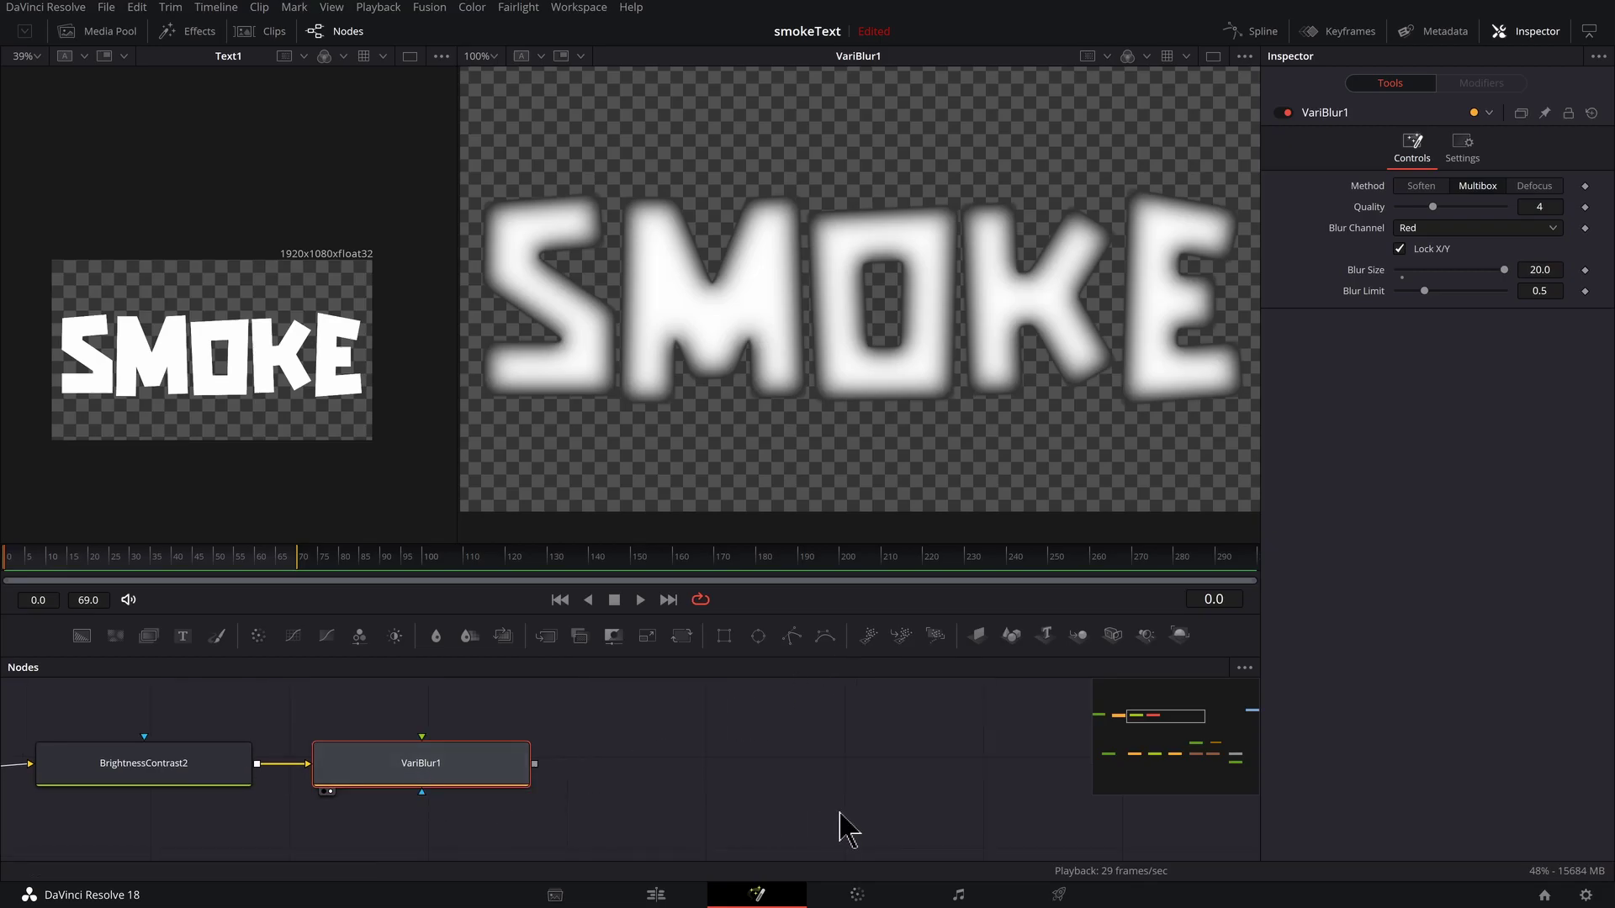
Step: Add a Vector Distortion node after the VariBlur node
key("shift+space")
type("vari")
key("BackSpace")
key("BackSpace")
key("BackSpace")
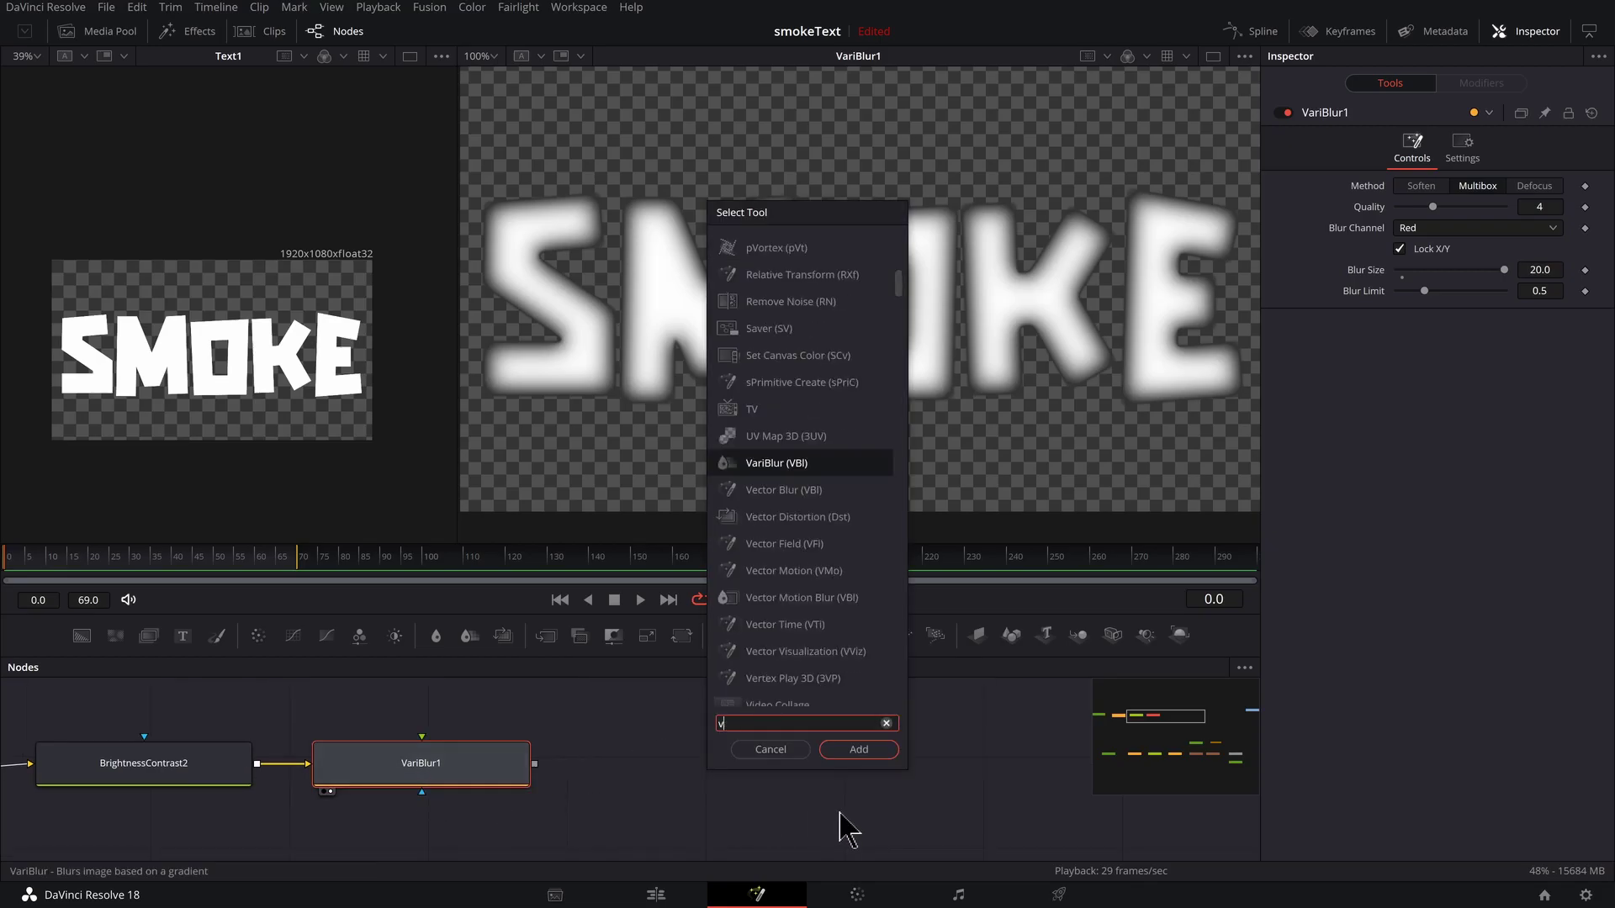
type("ect")
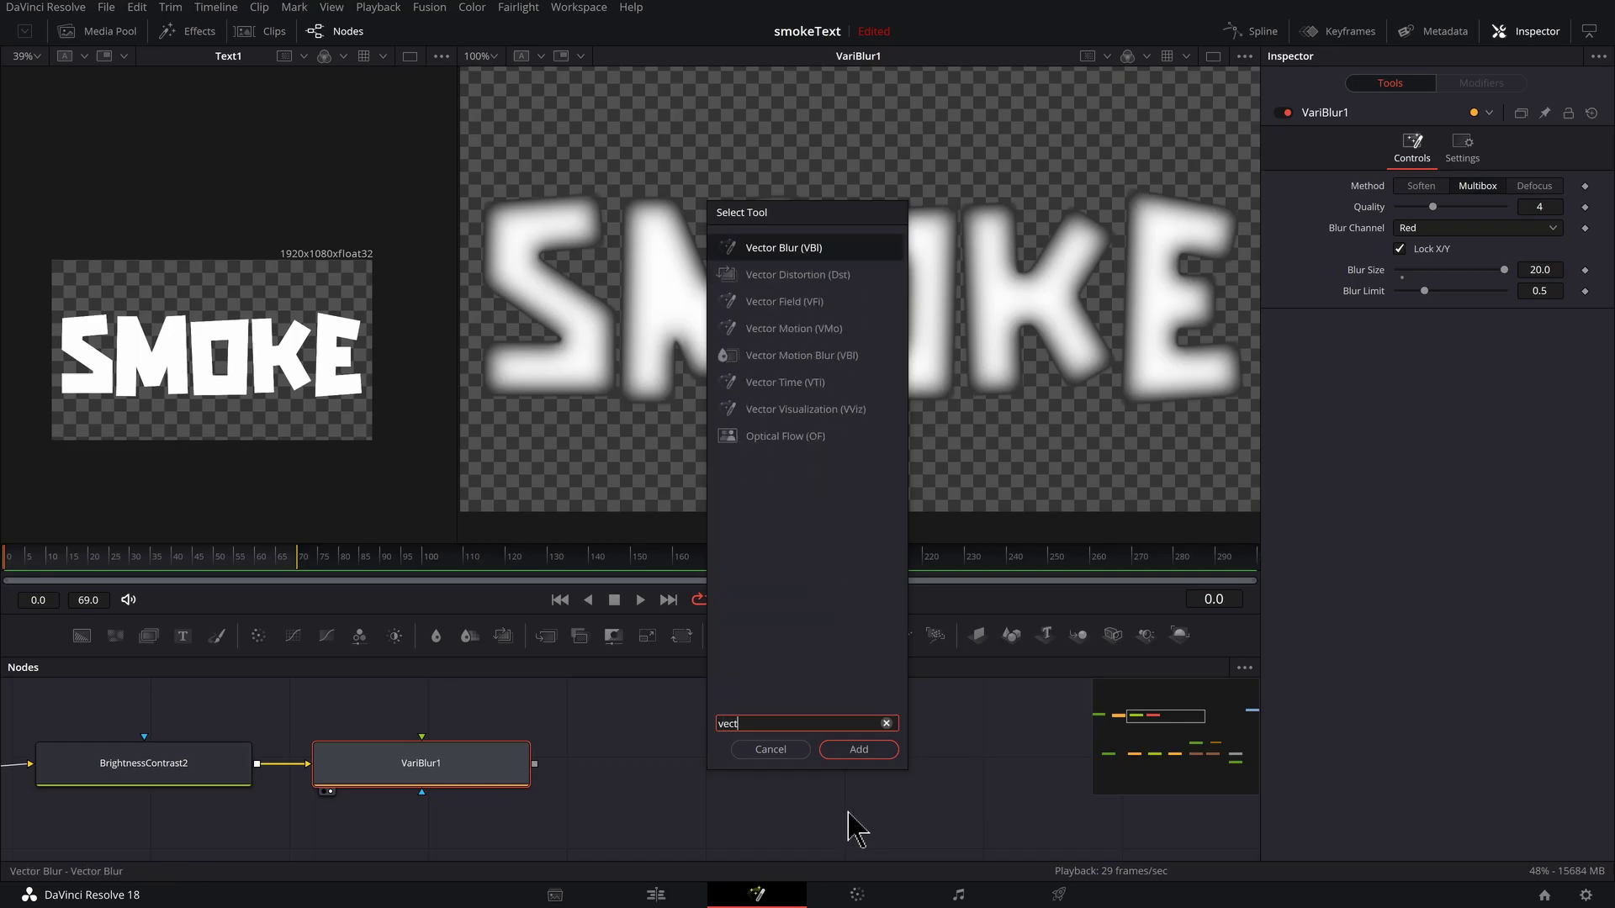
left_click(804, 276)
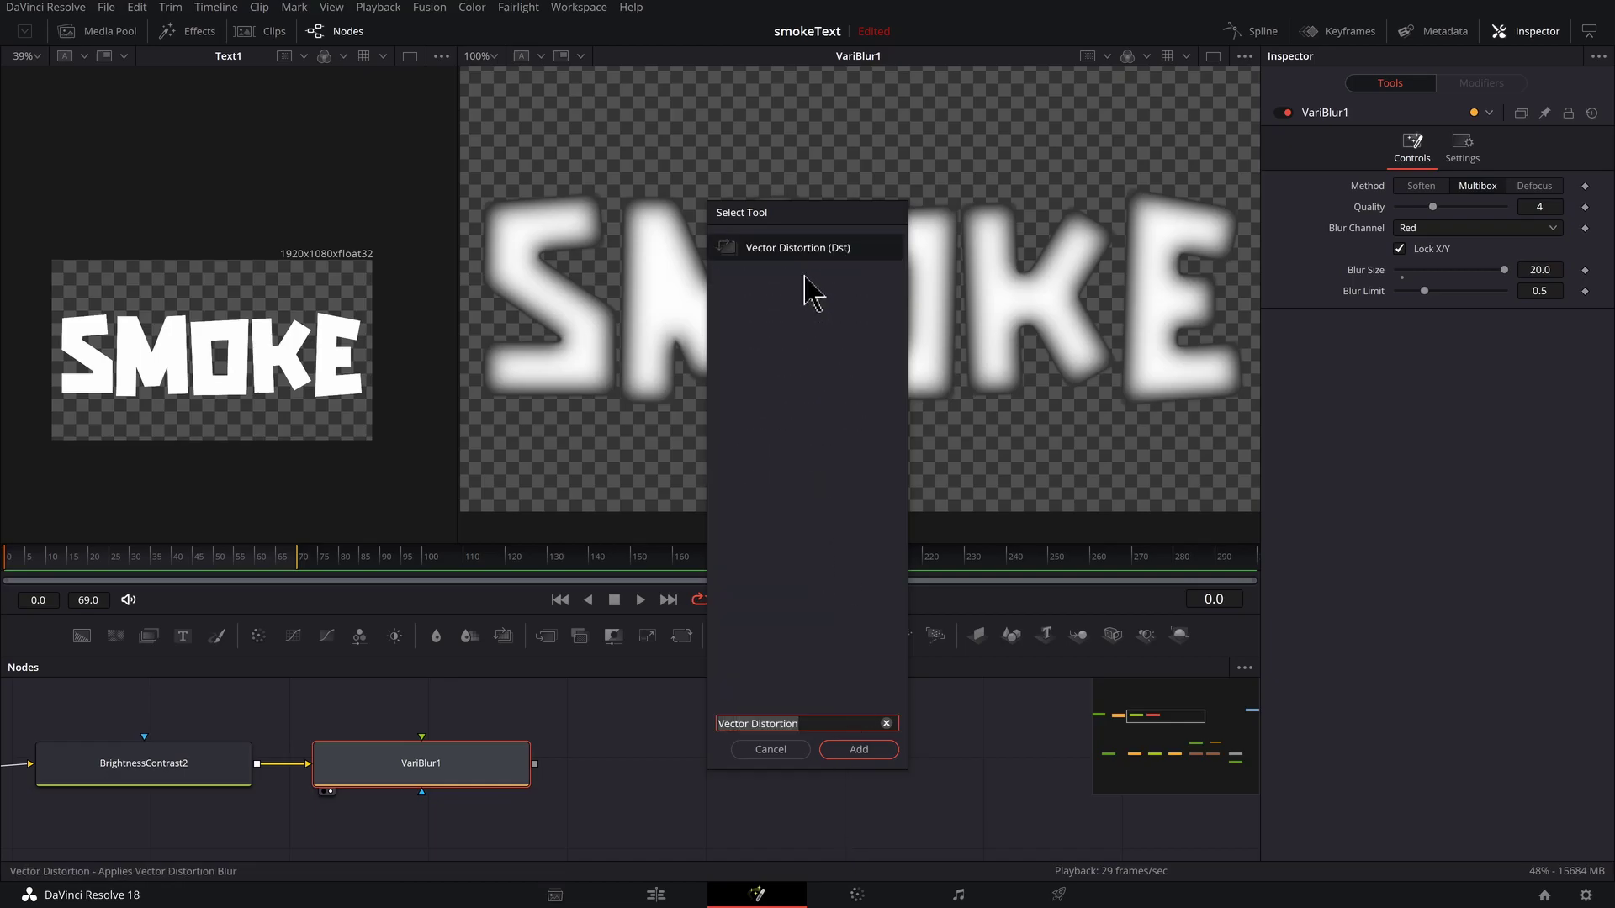
key("Return")
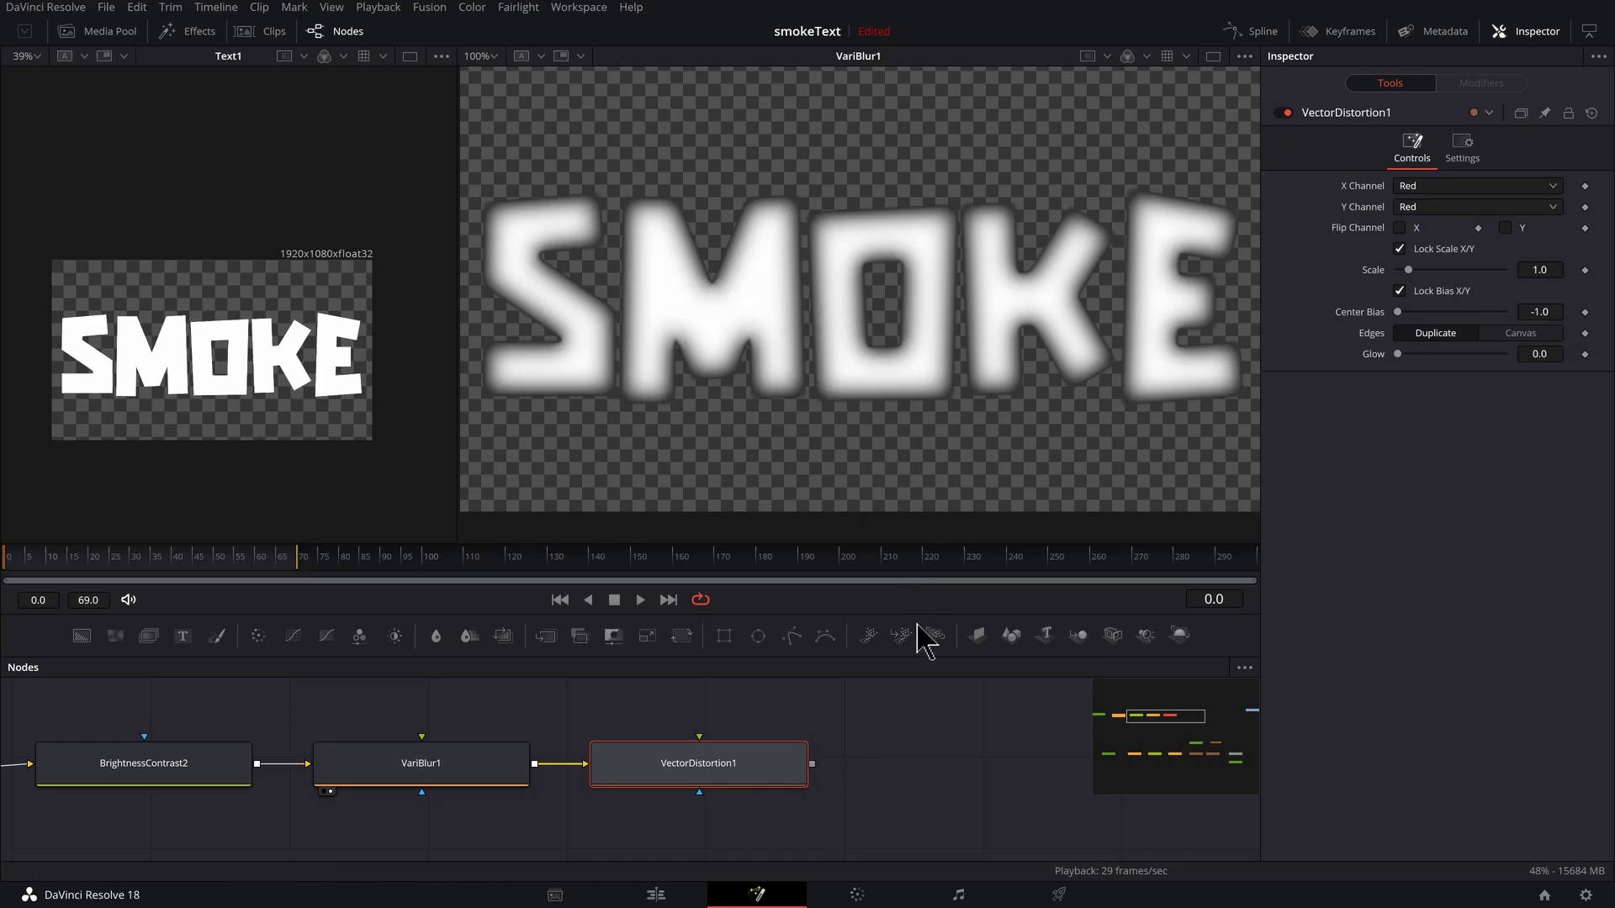
Step: Feed a new Fast Noise node into the Vector Distortion node and show the noise in the first viewer
scroll(734, 823, "down", 3)
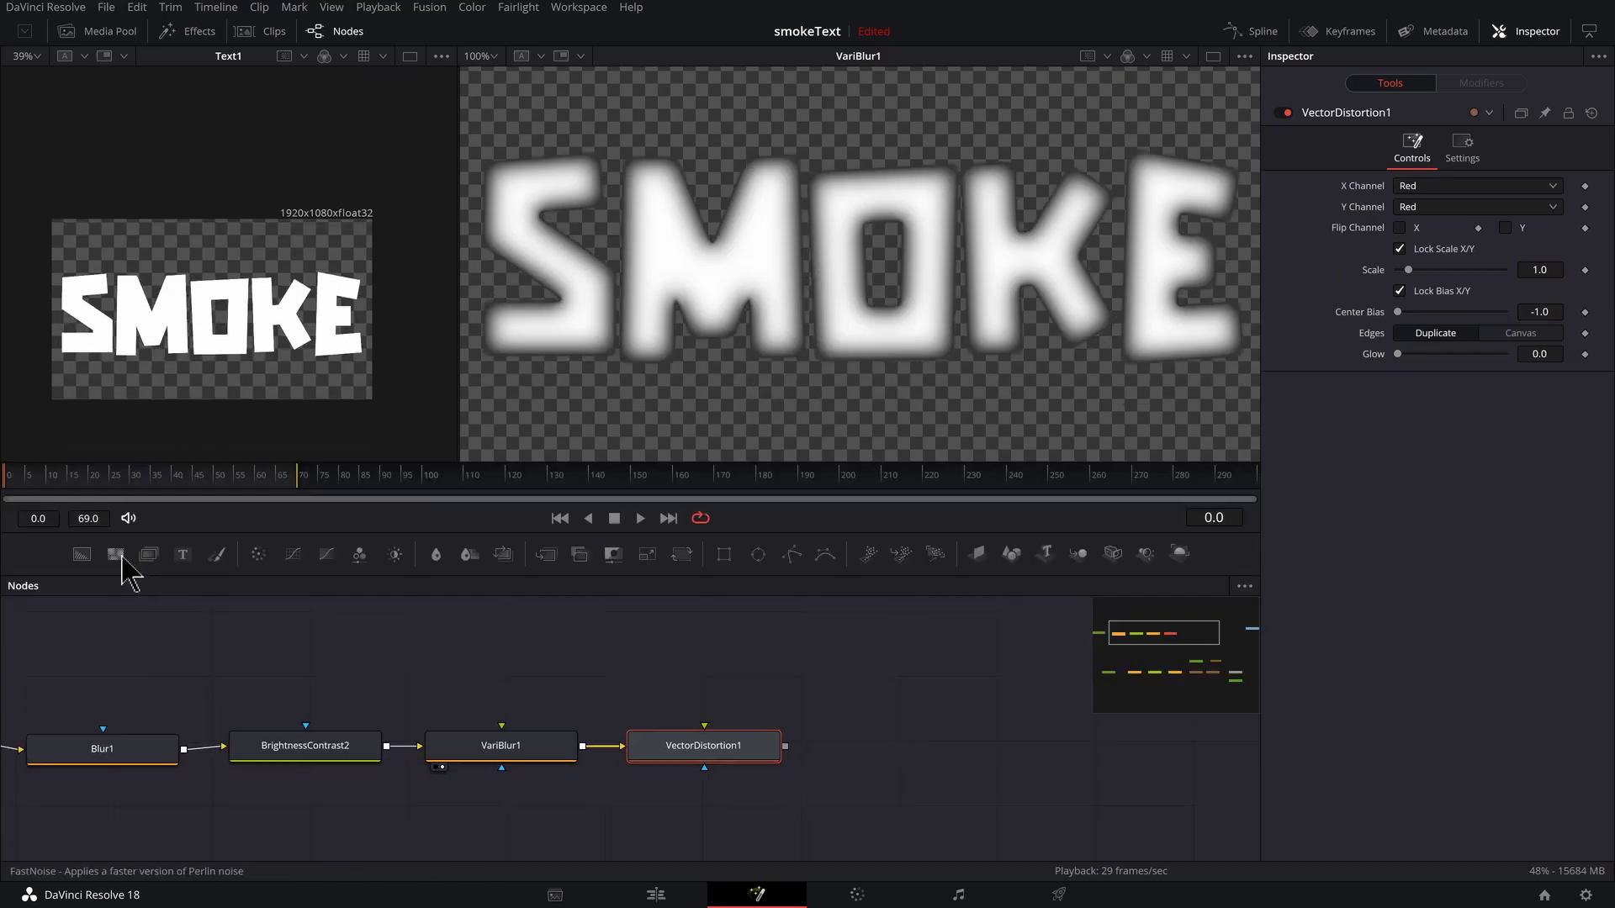
left_click_drag(118, 553, 740, 761)
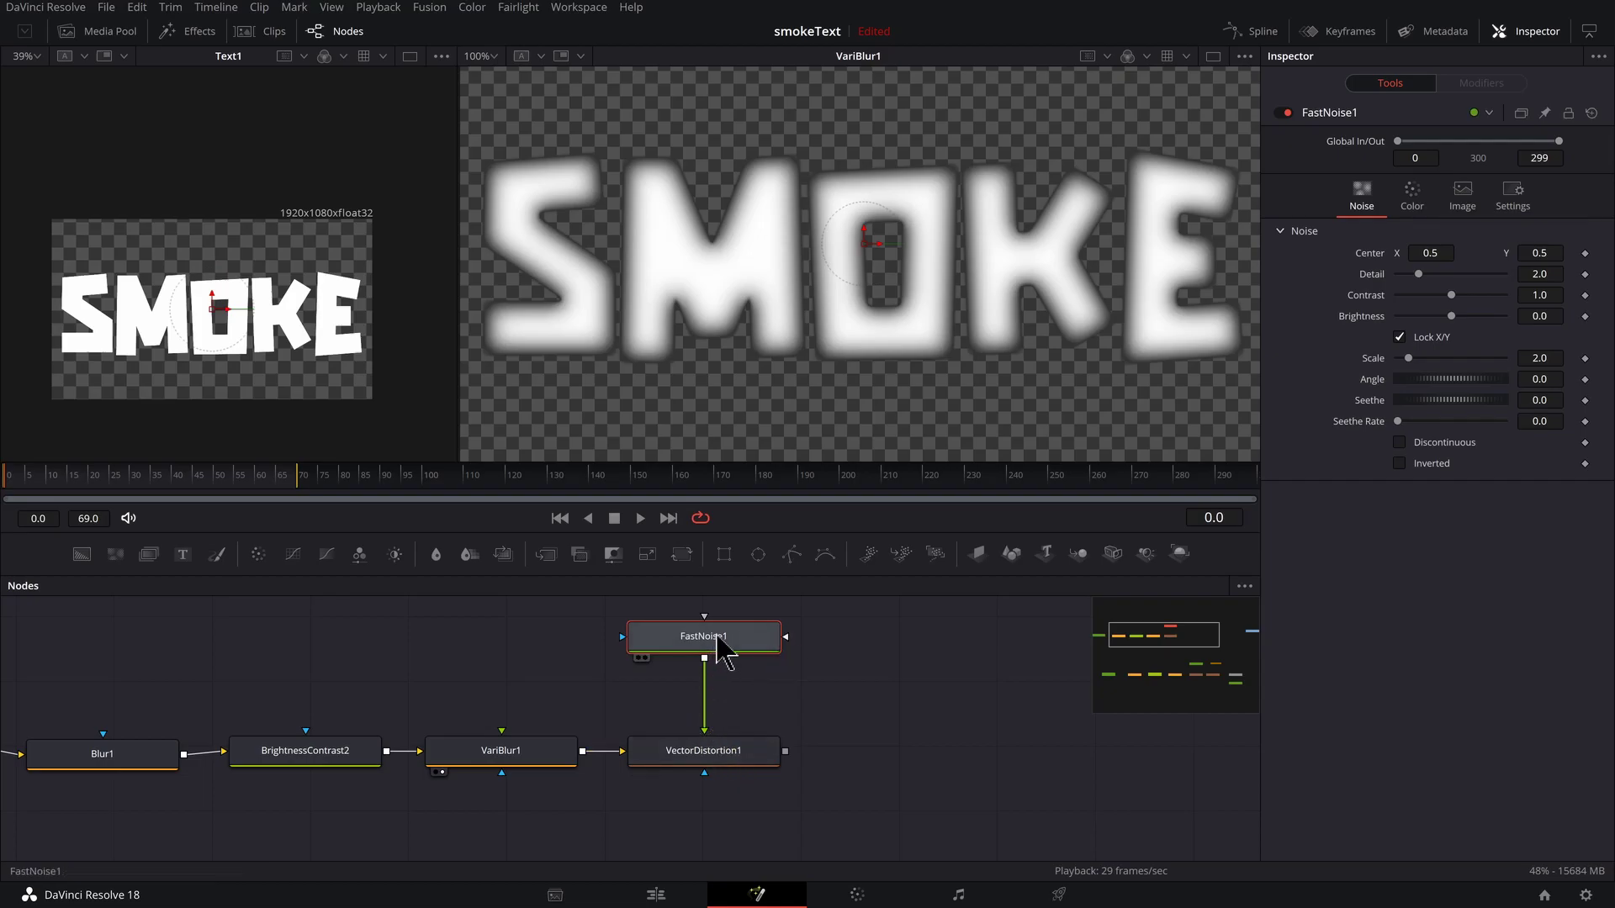
mouse_move(721, 642)
left_mouse_down()
mouse_move(680, 643)
mouse_move(730, 652)
left_mouse_up()
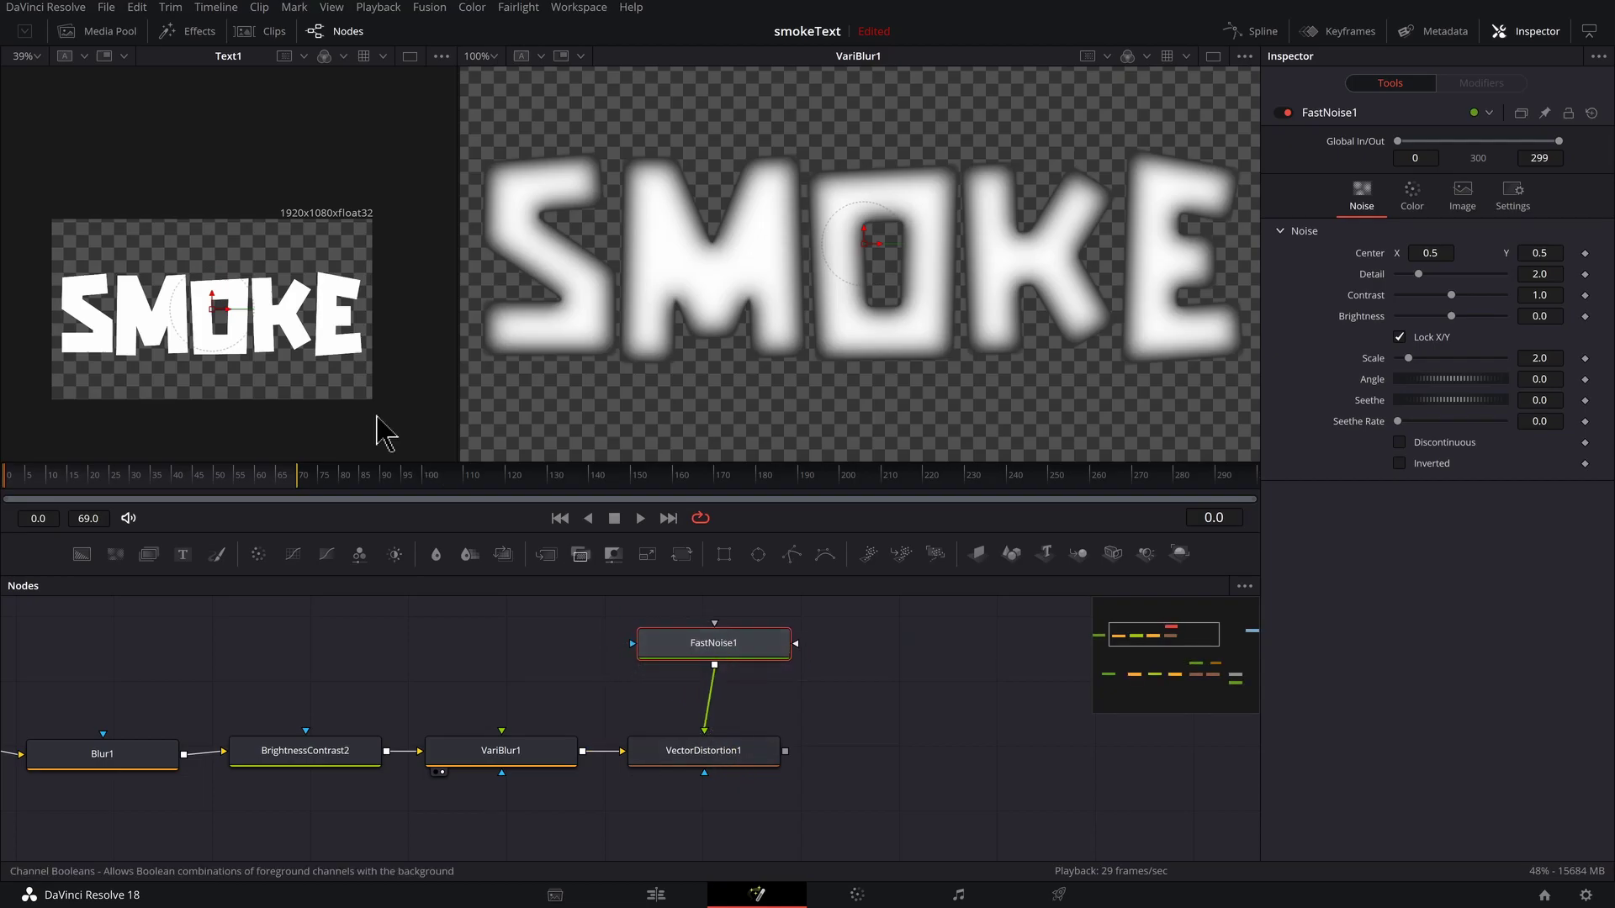
key("1")
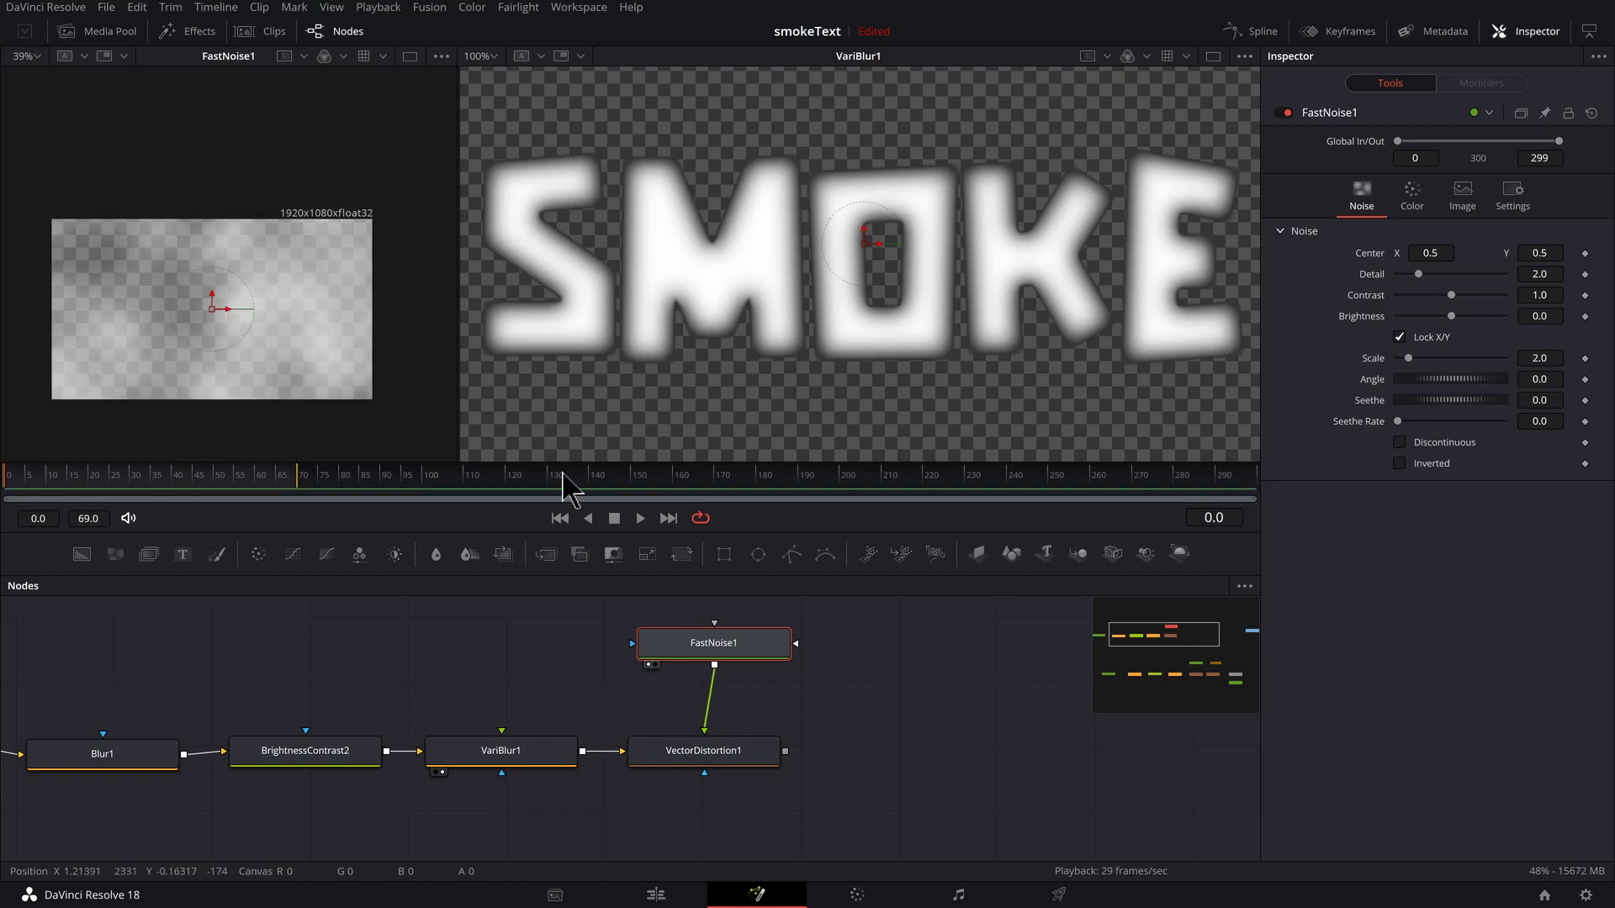
Step: Make the Fast Noise node's Color 1 opaque pure red (red 1.0, alpha 1.0) and Color 2 pure green (red 0.0, blue 0.0)
left_click(1413, 198)
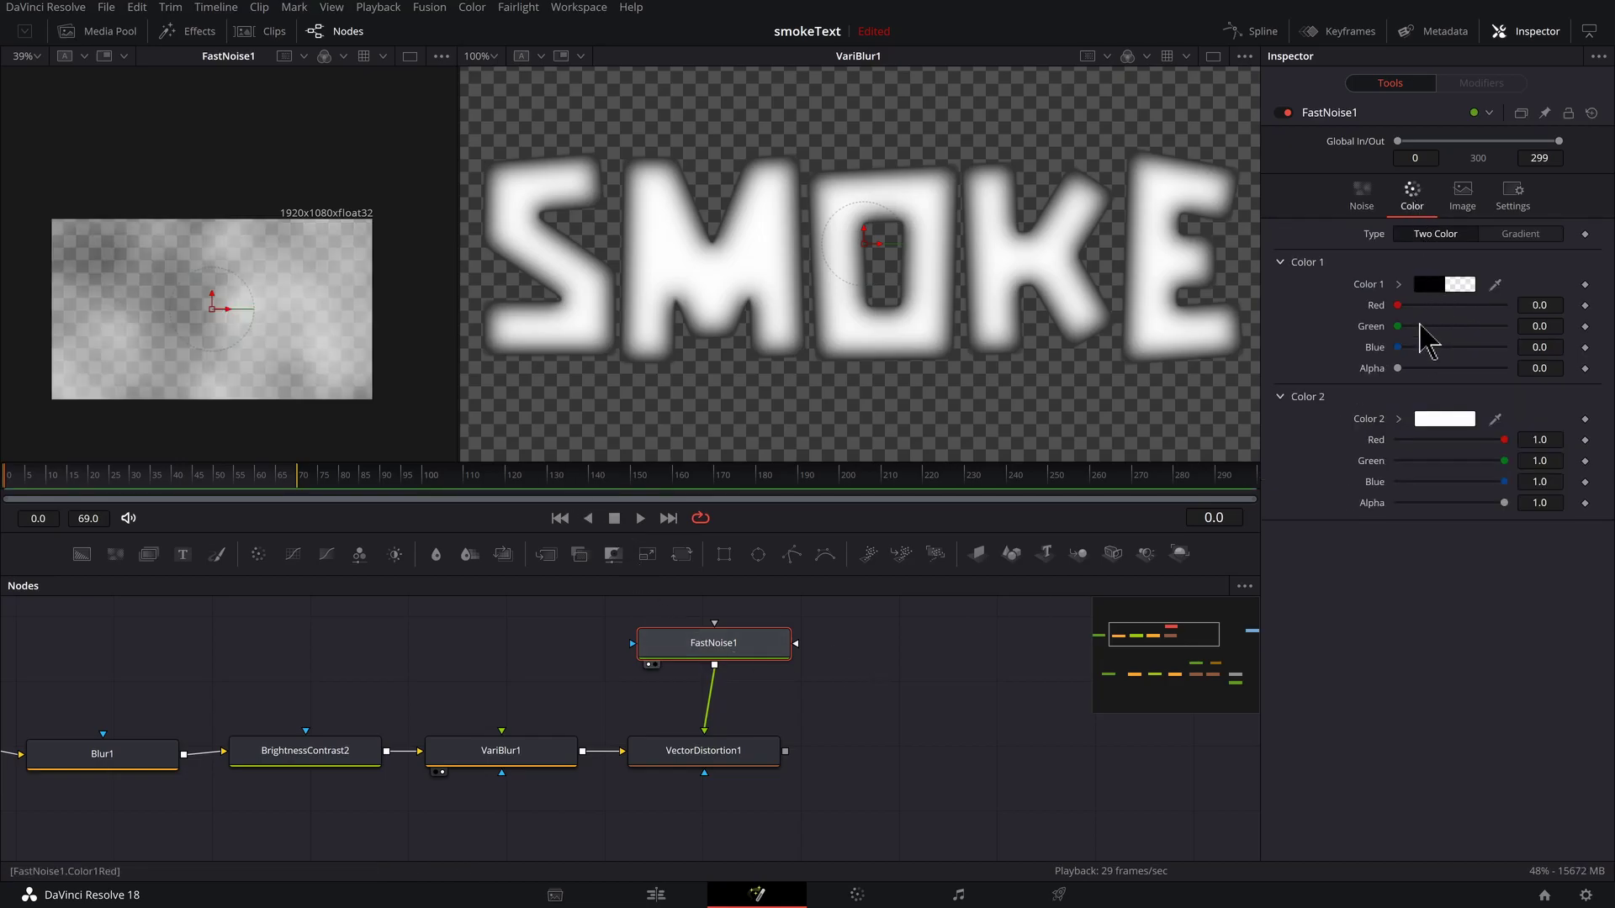
left_click_drag(1397, 367, 1537, 369)
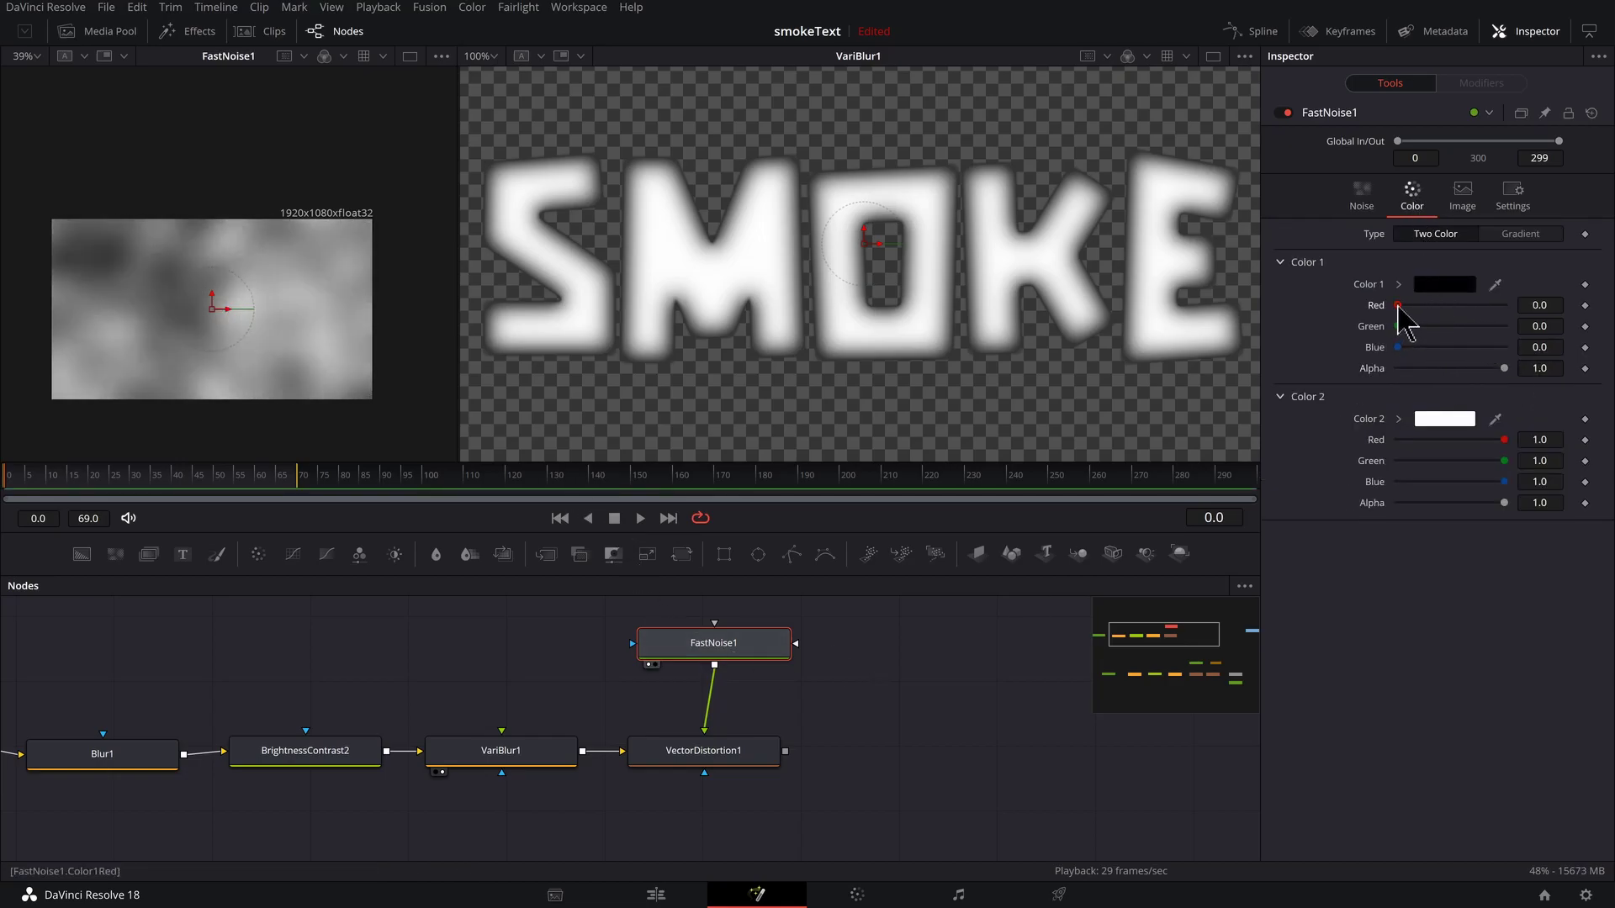
left_click_drag(1399, 307, 1506, 307)
left_click_drag(1504, 440, 1337, 475)
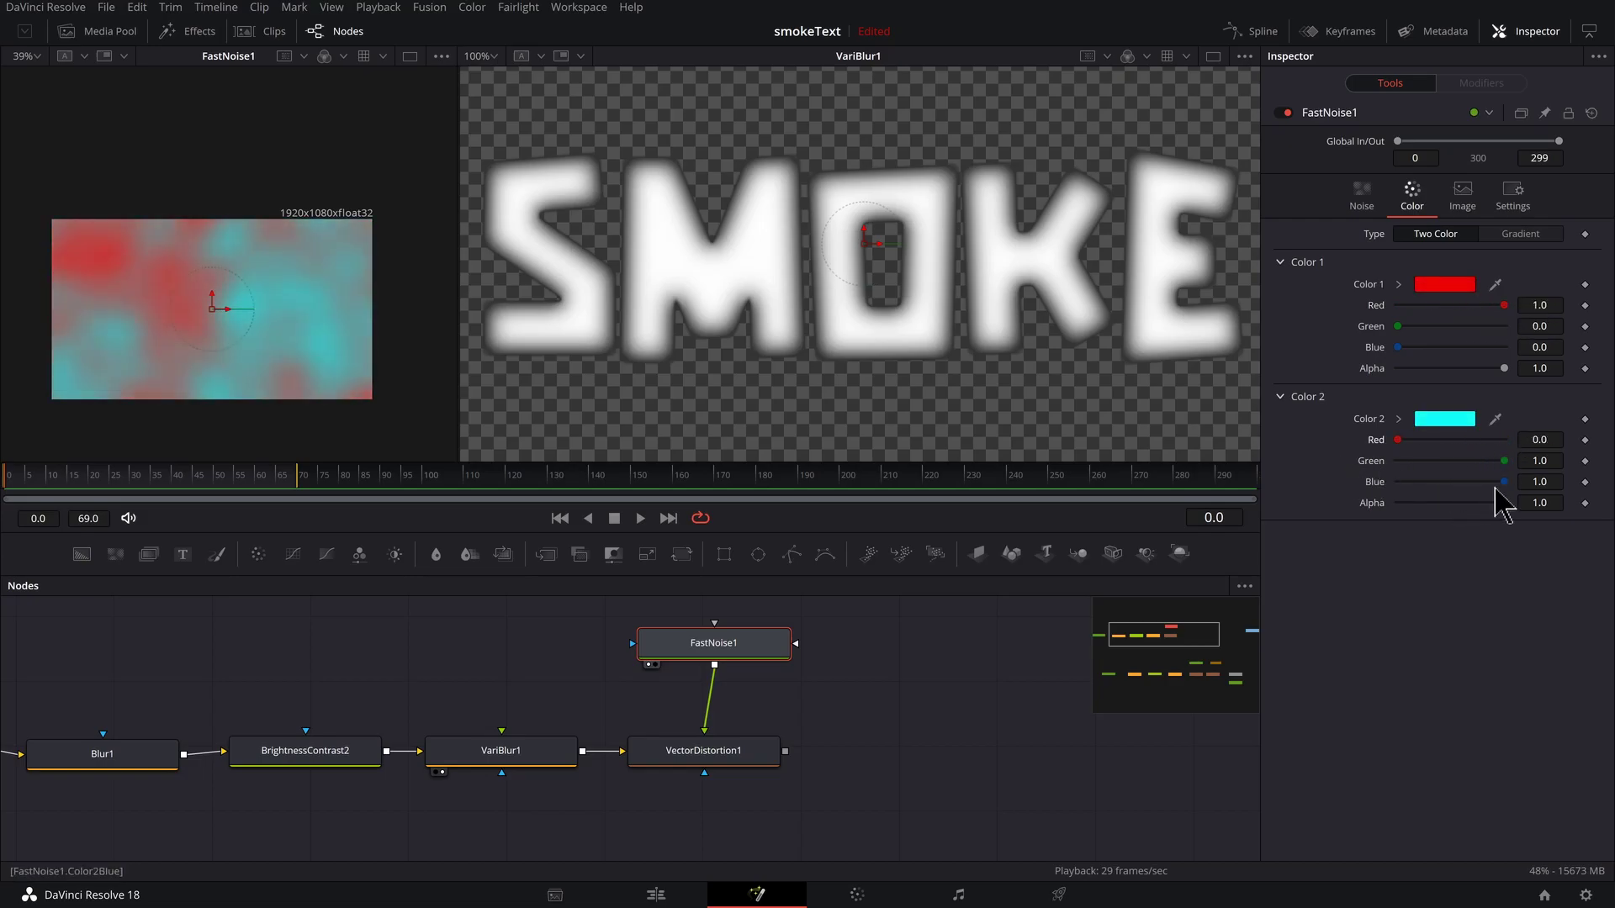
left_click_drag(1481, 485, 1388, 488)
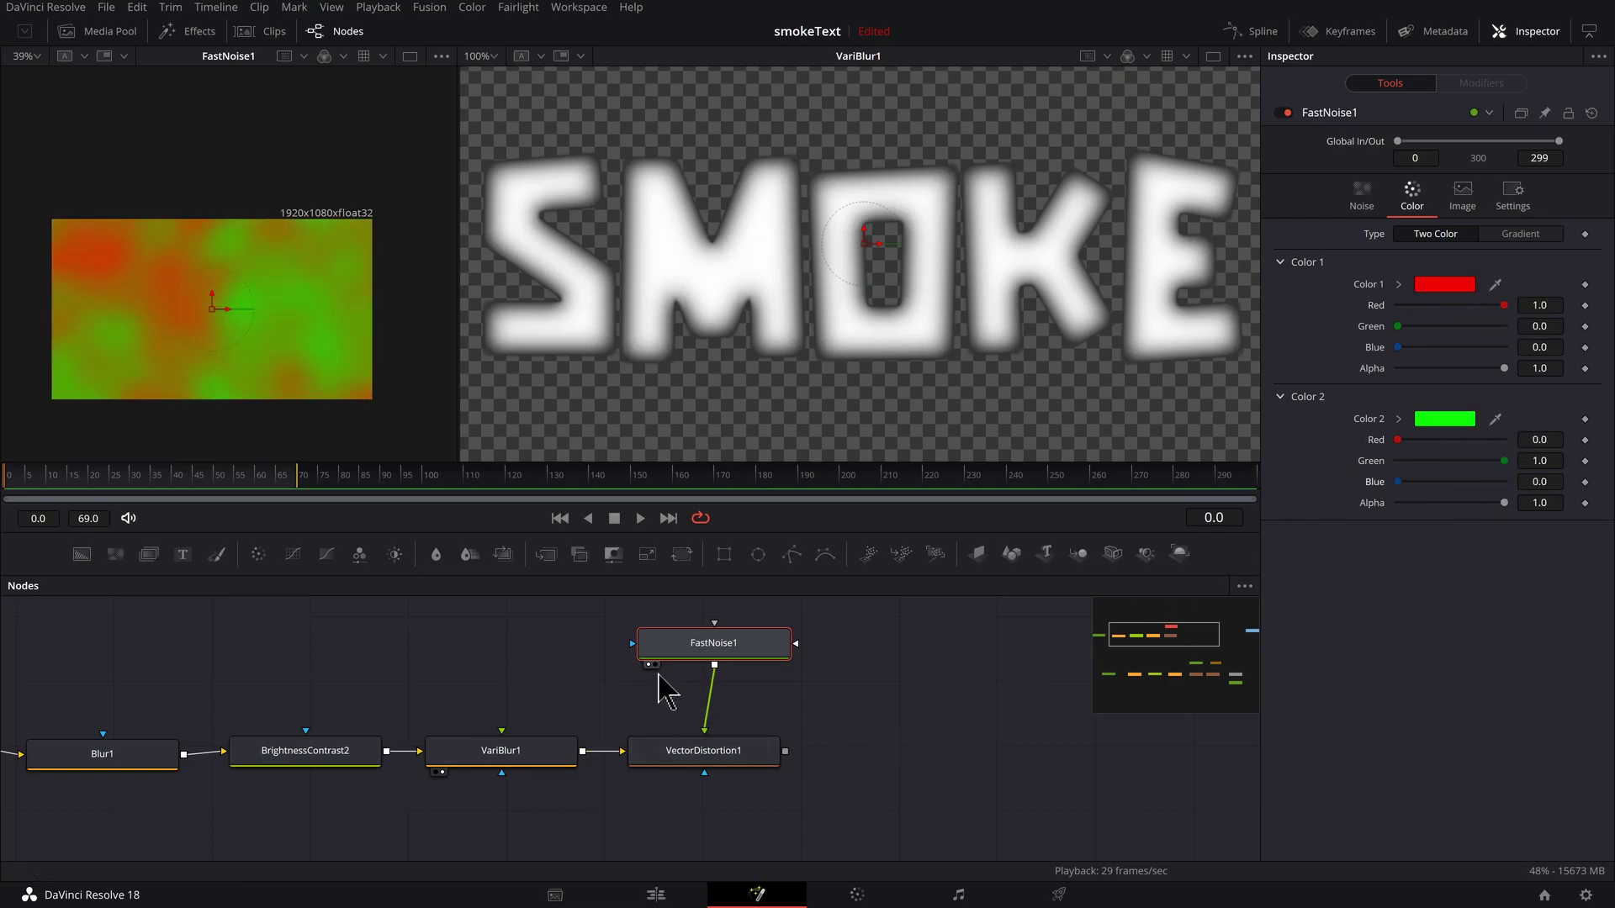
Step: Show the Vector Distortion node in the second viewer and set its Y Channel to Green
left_click_drag(733, 755, 890, 317)
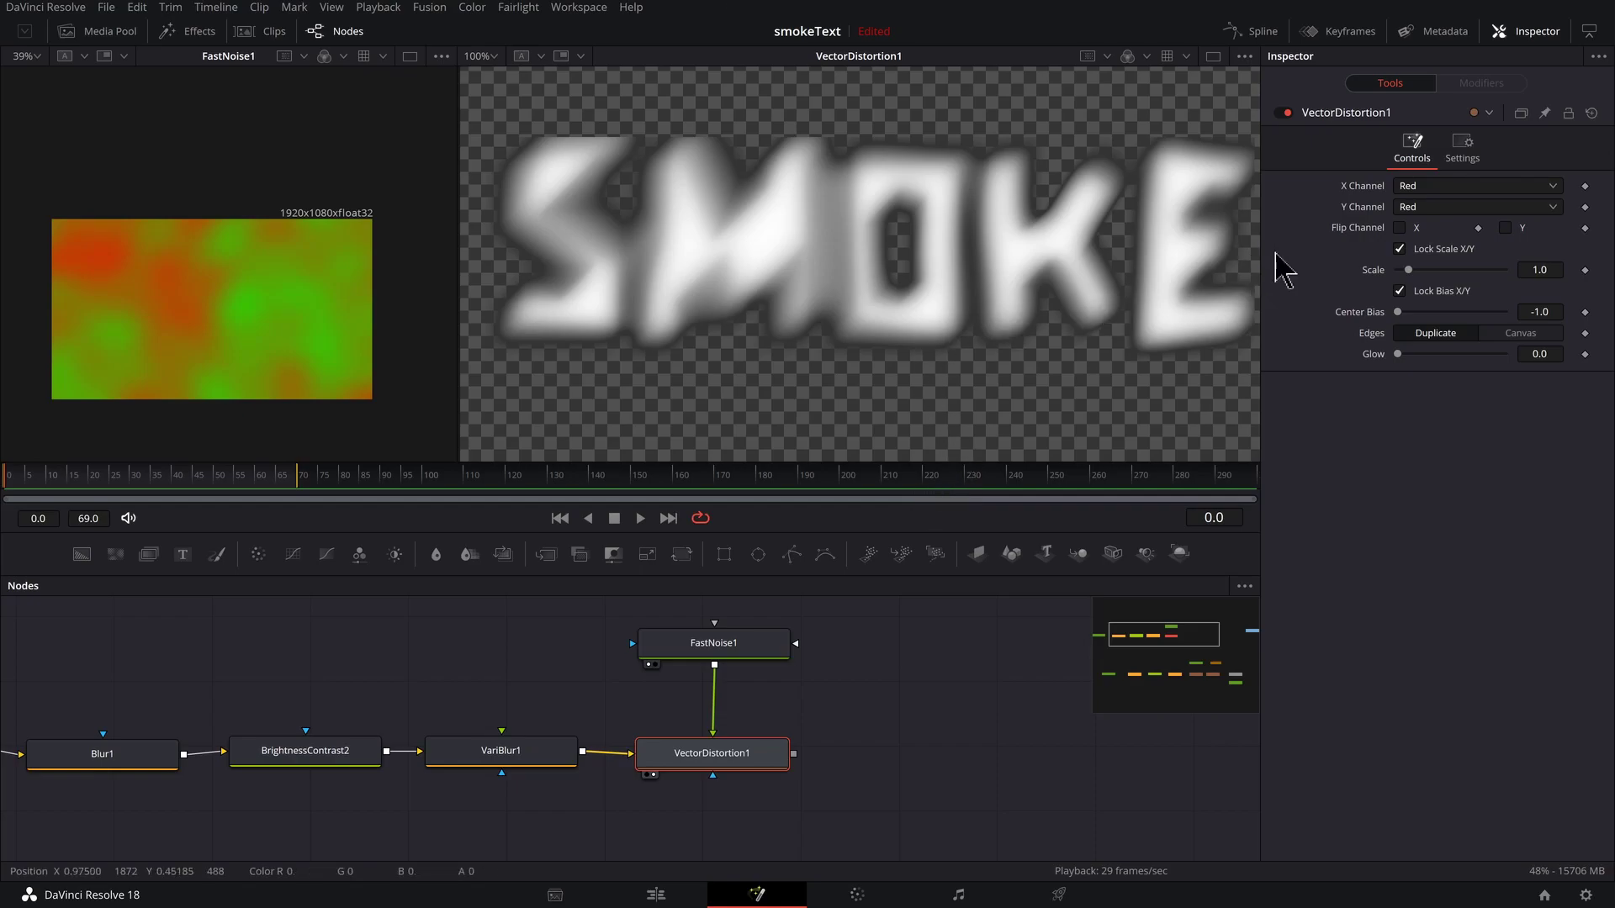
left_click(1446, 207)
left_click(1450, 249)
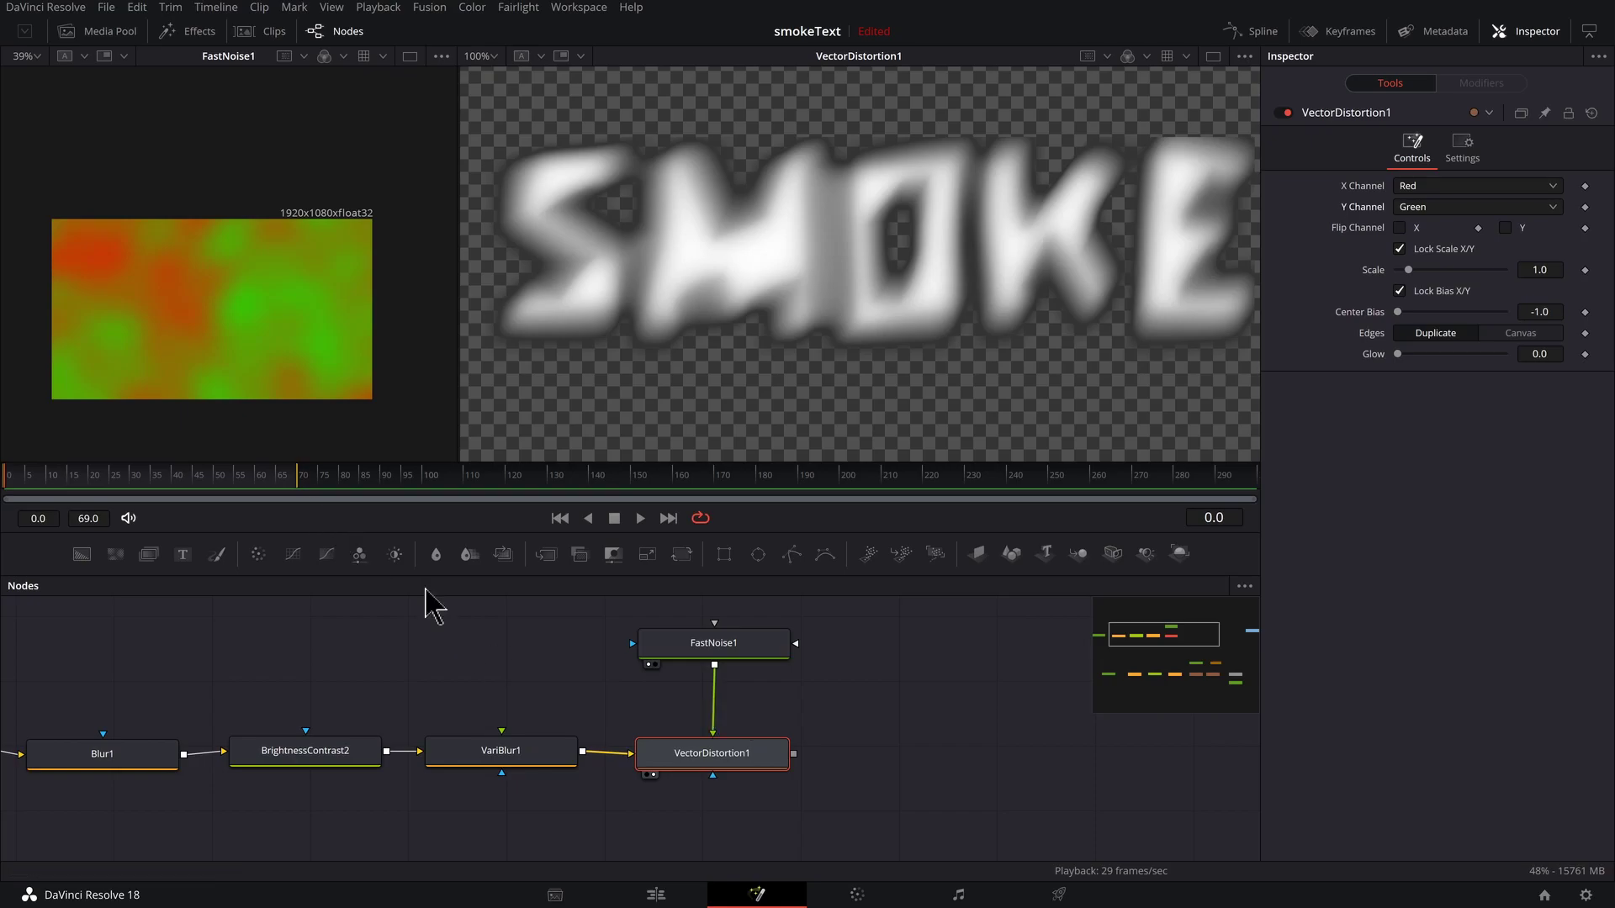
Step: Raise the Fast Noise node's Detail to 5.28, Contrast to 1.51 and Scale to 7.87
left_click_drag(711, 643, 714, 644)
scroll(324, 245, "up", 3)
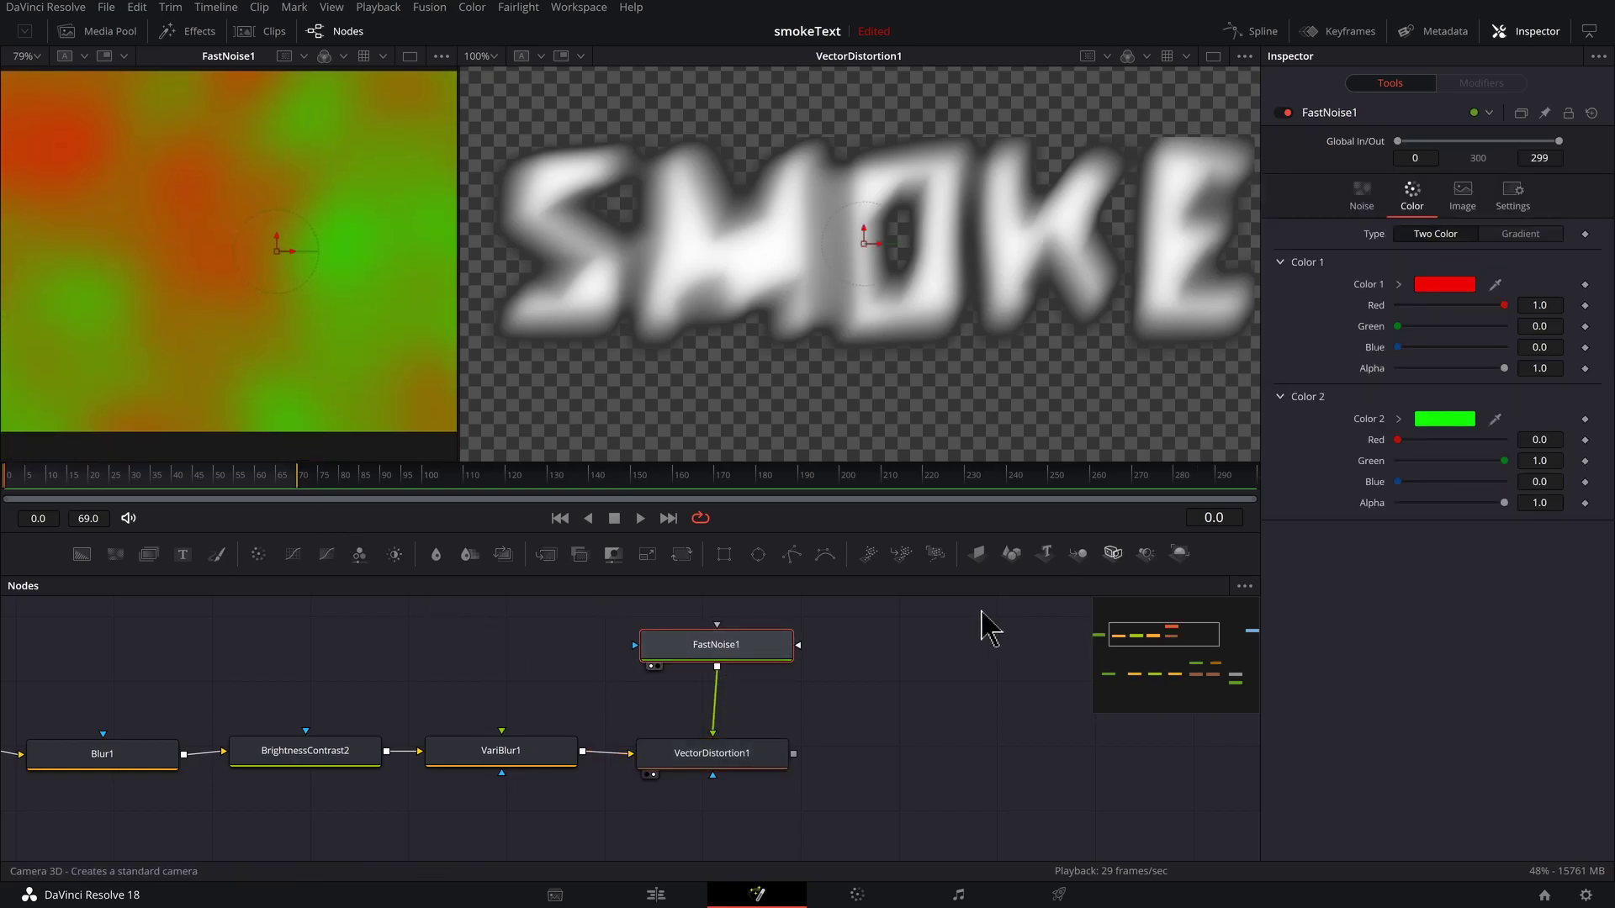
left_click(1362, 196)
left_click_drag(1418, 274, 1458, 296)
scroll(350, 270, "up", 3)
scroll(370, 227, "down", 2)
left_click_drag(1408, 358, 1440, 359)
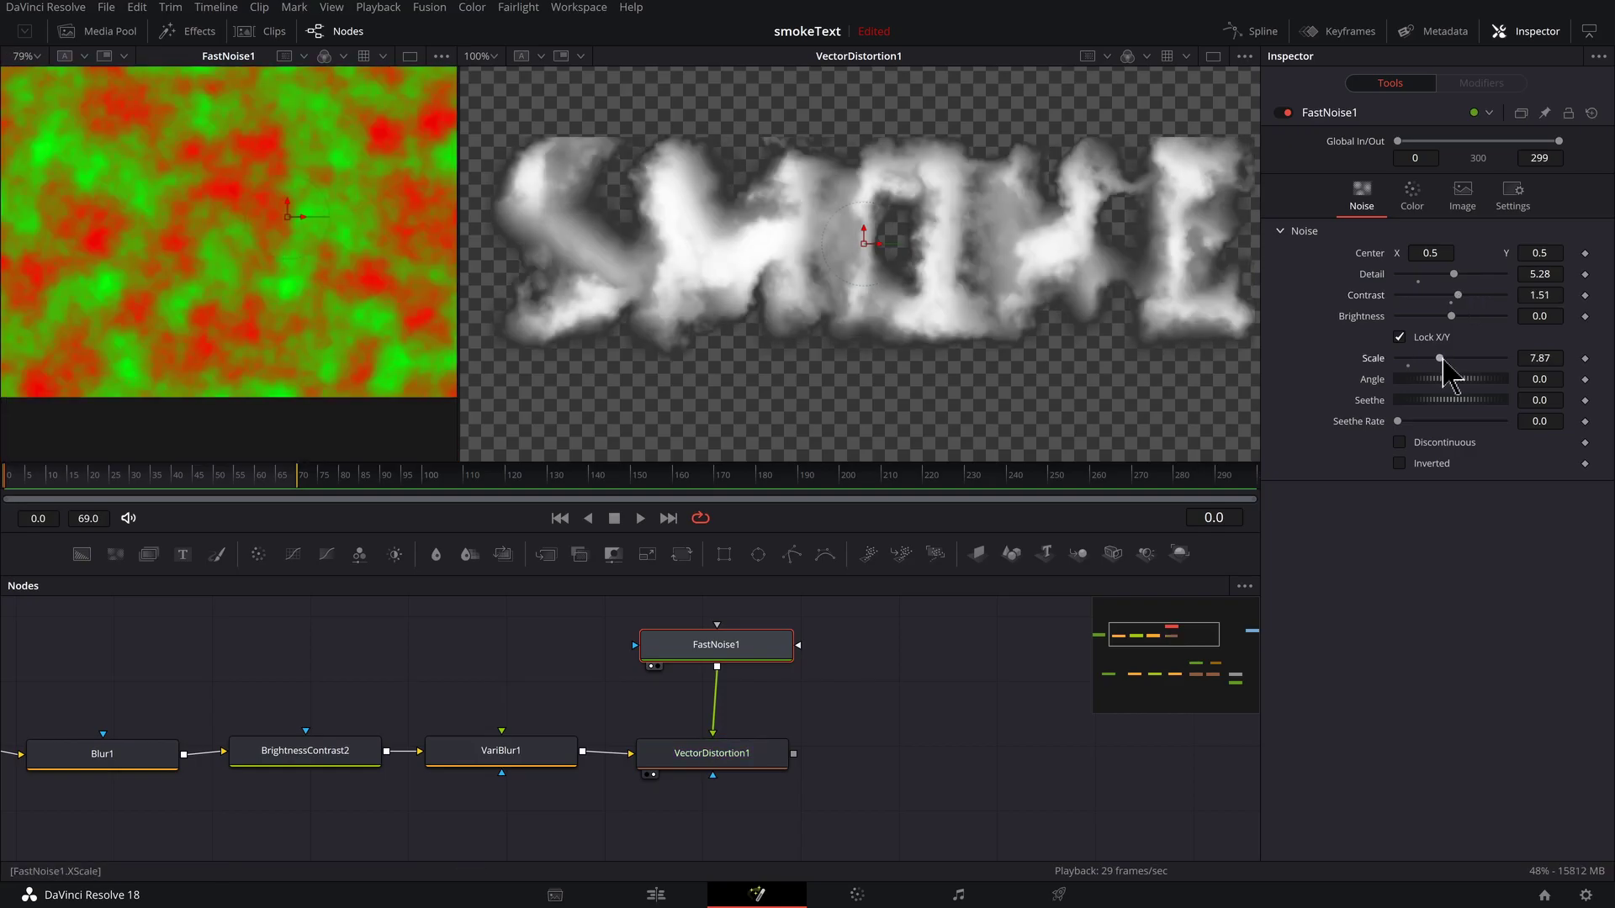
Step: Lower the Fast Noise node's Scale to 2.2 and its Brightness to -0.09
scroll(1043, 253, "up", 2)
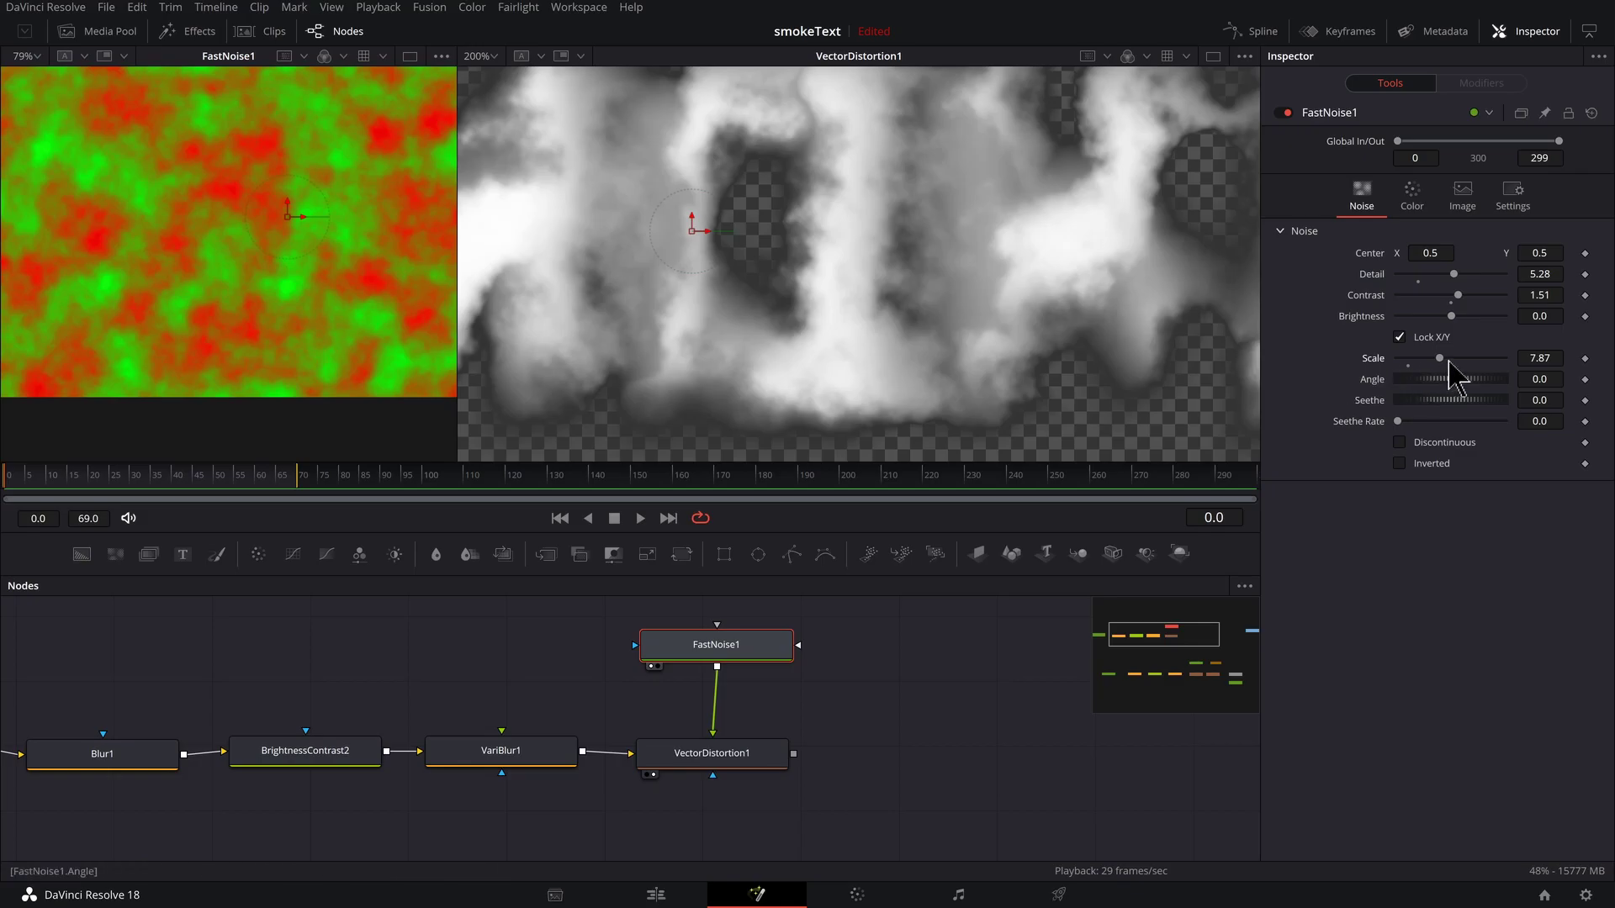
left_click_drag(1005, 280, 1022, 292)
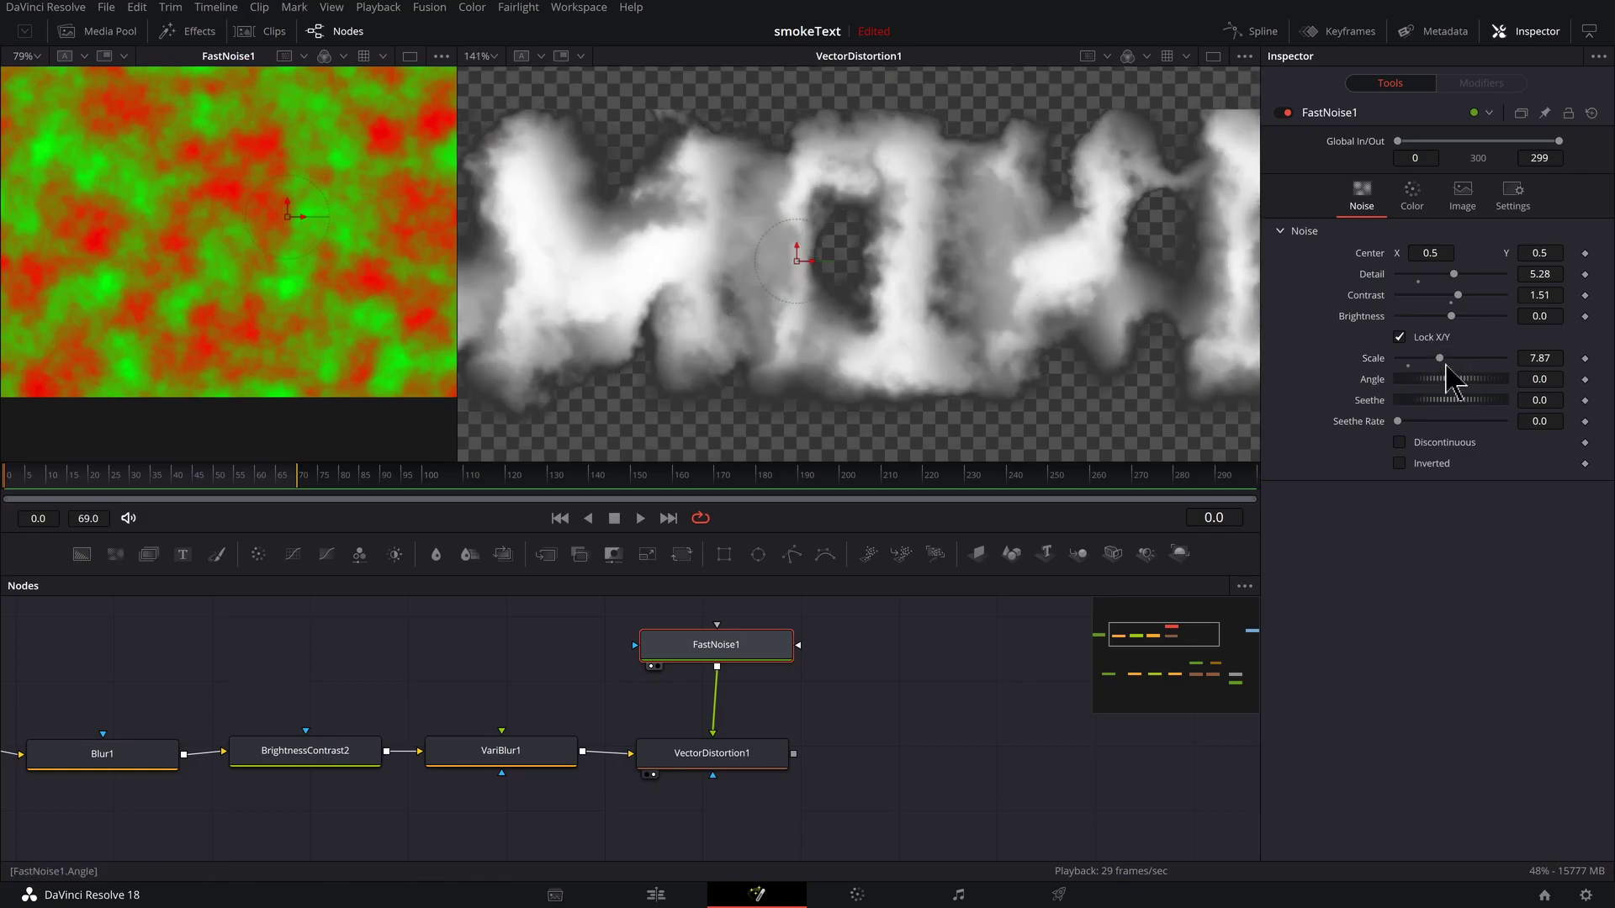
left_click_drag(1429, 365, 1446, 317)
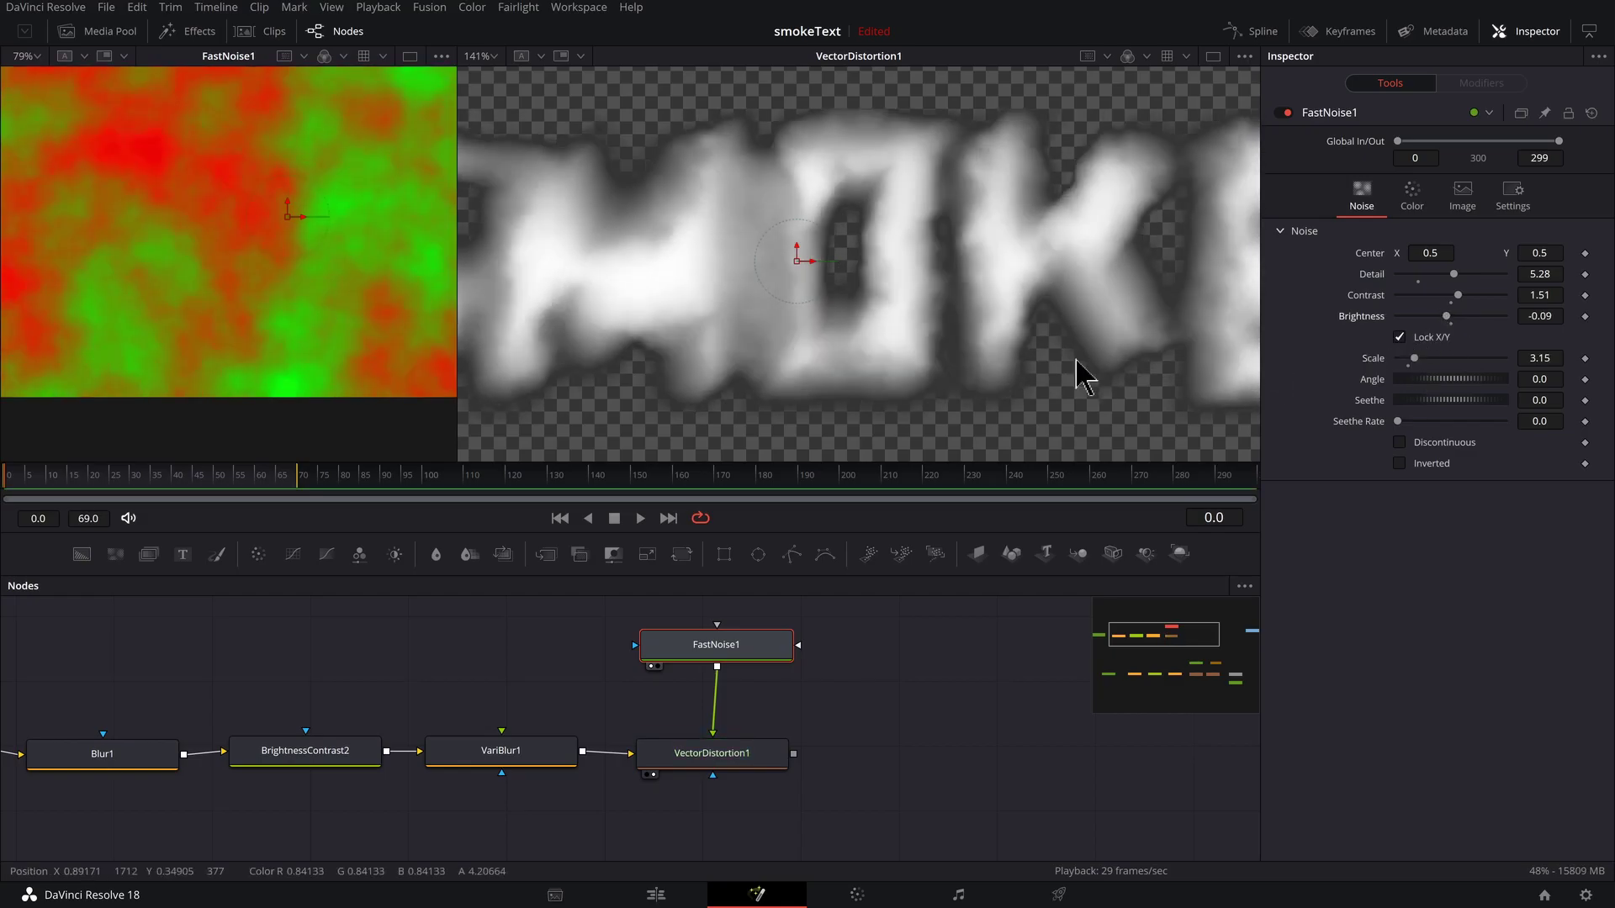
scroll(1075, 374, "down", 2)
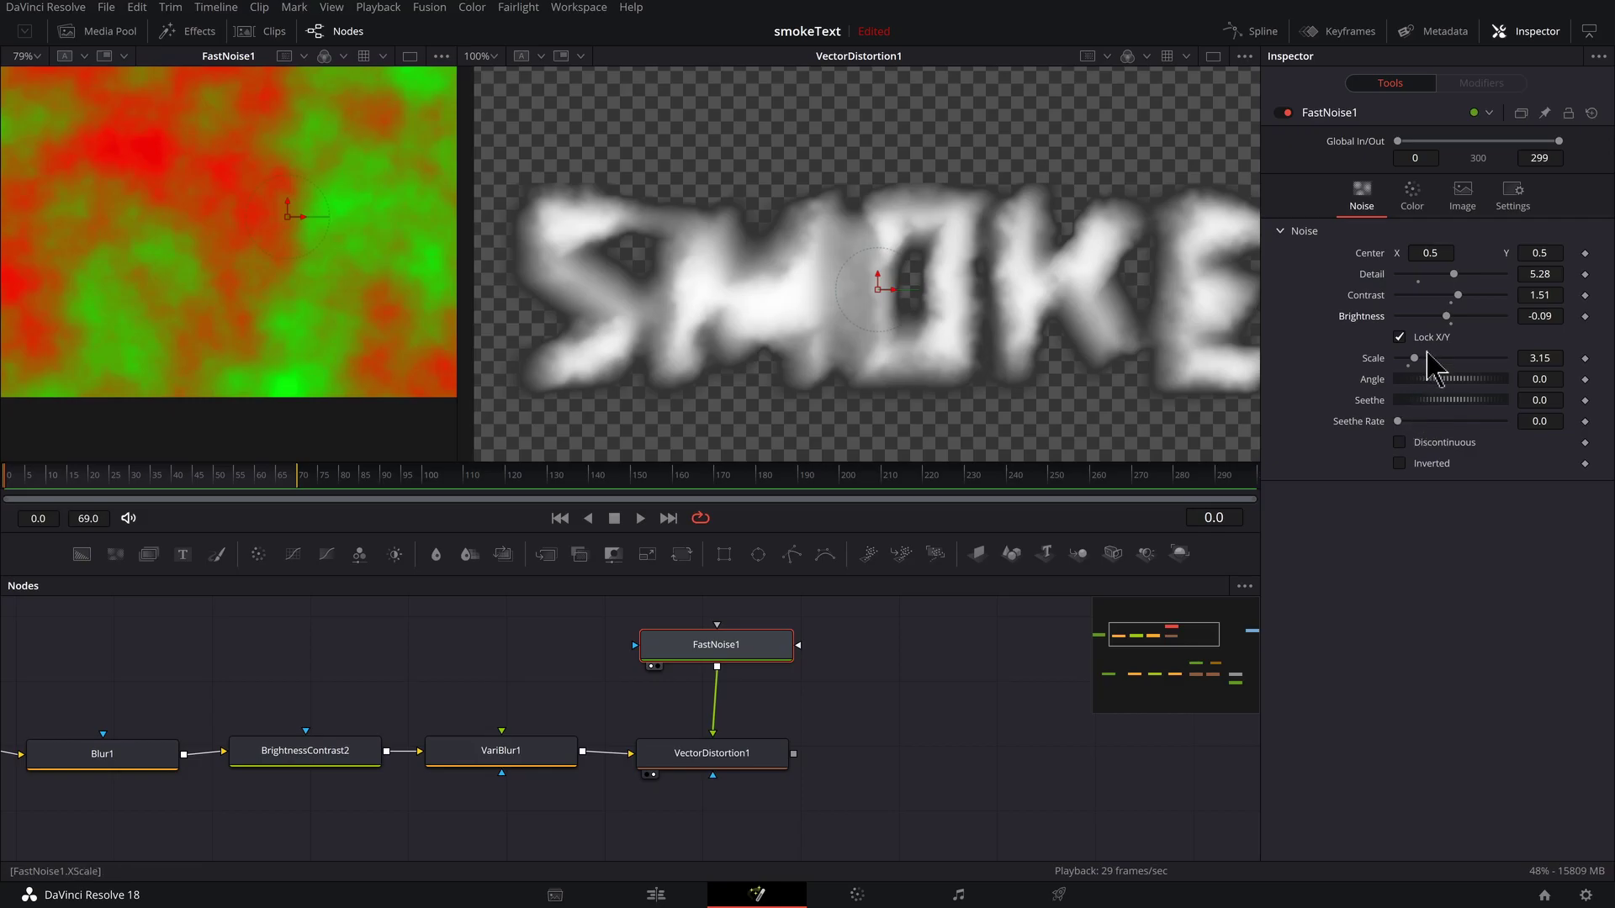
left_click_drag(1414, 358, 1410, 360)
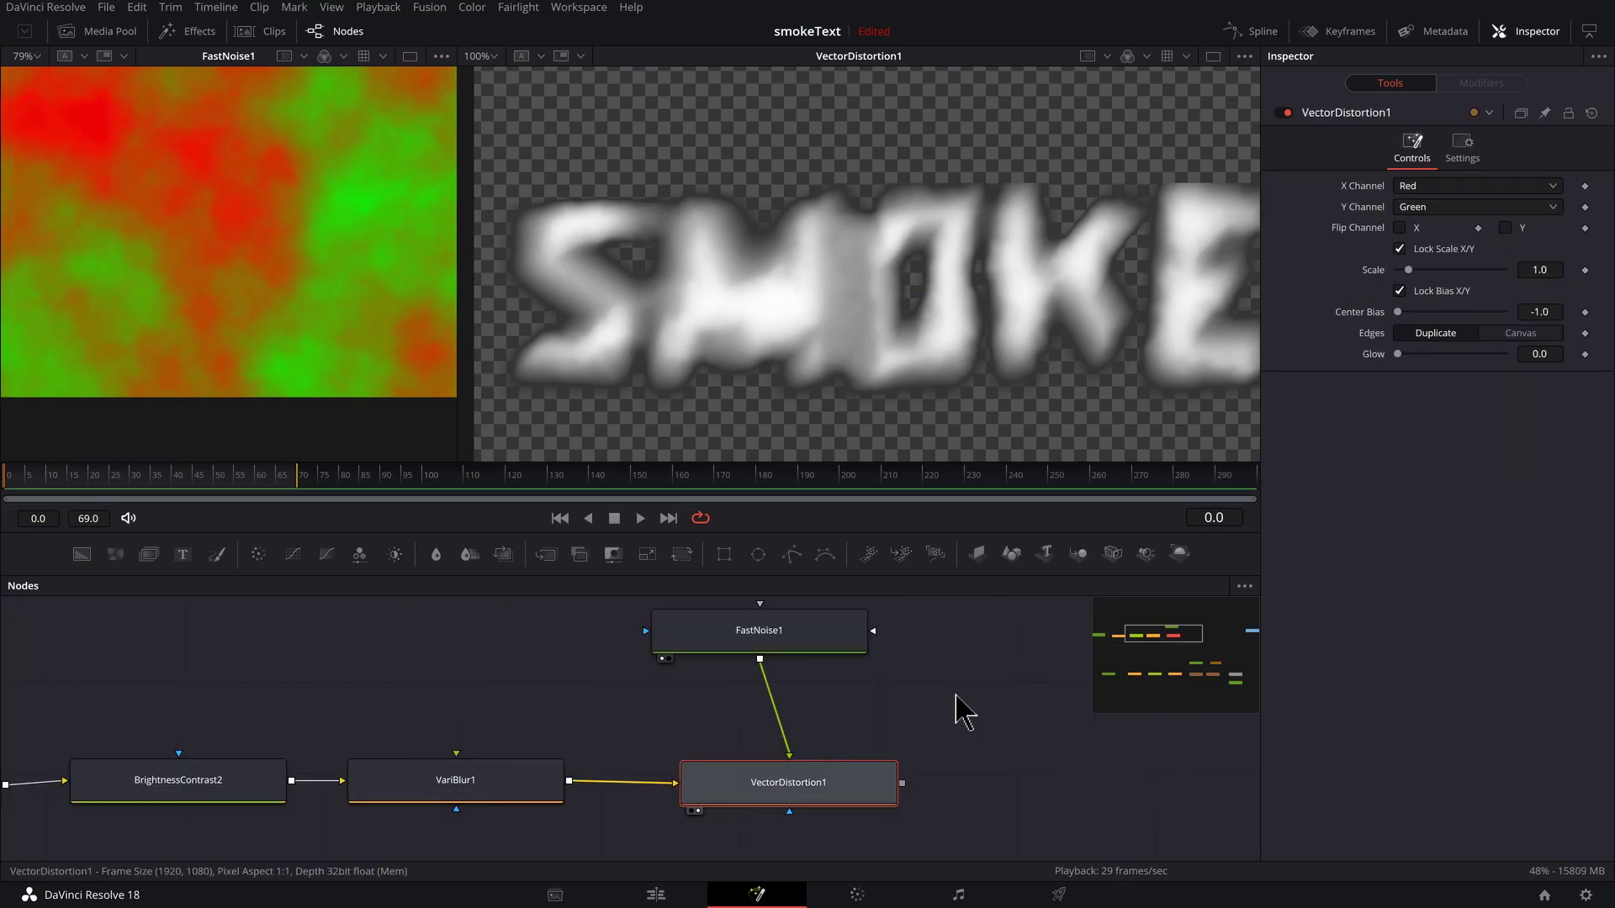
Step: Set the Vector Distortion node's Scale to 1.57
left_click_drag(1413, 271, 1424, 271)
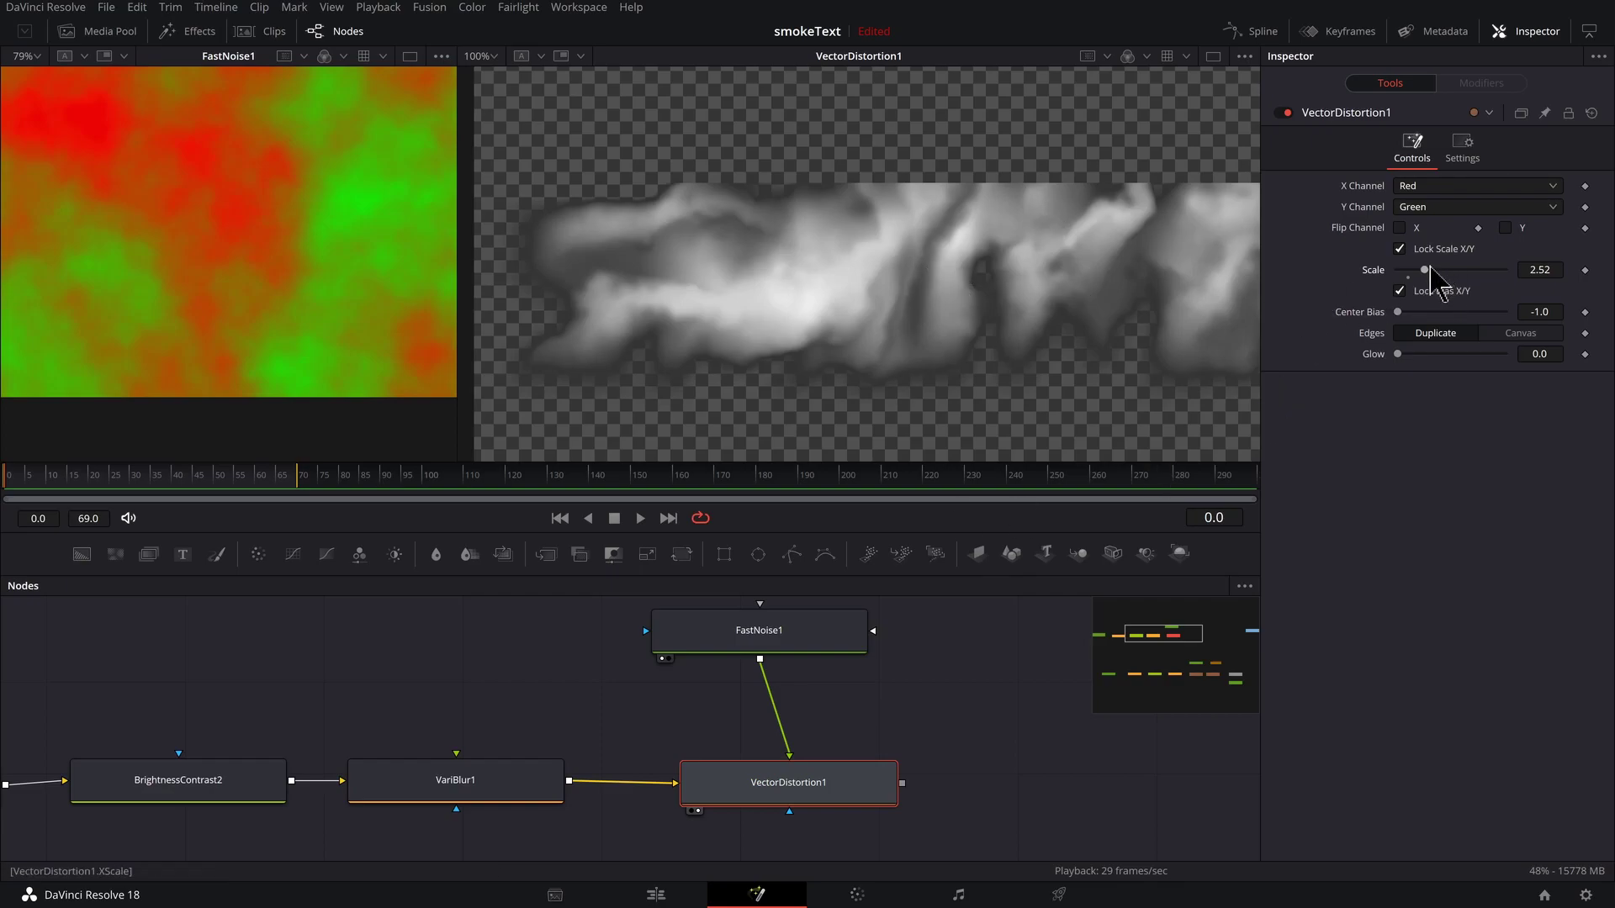
left_click_drag(1418, 270, 1413, 270)
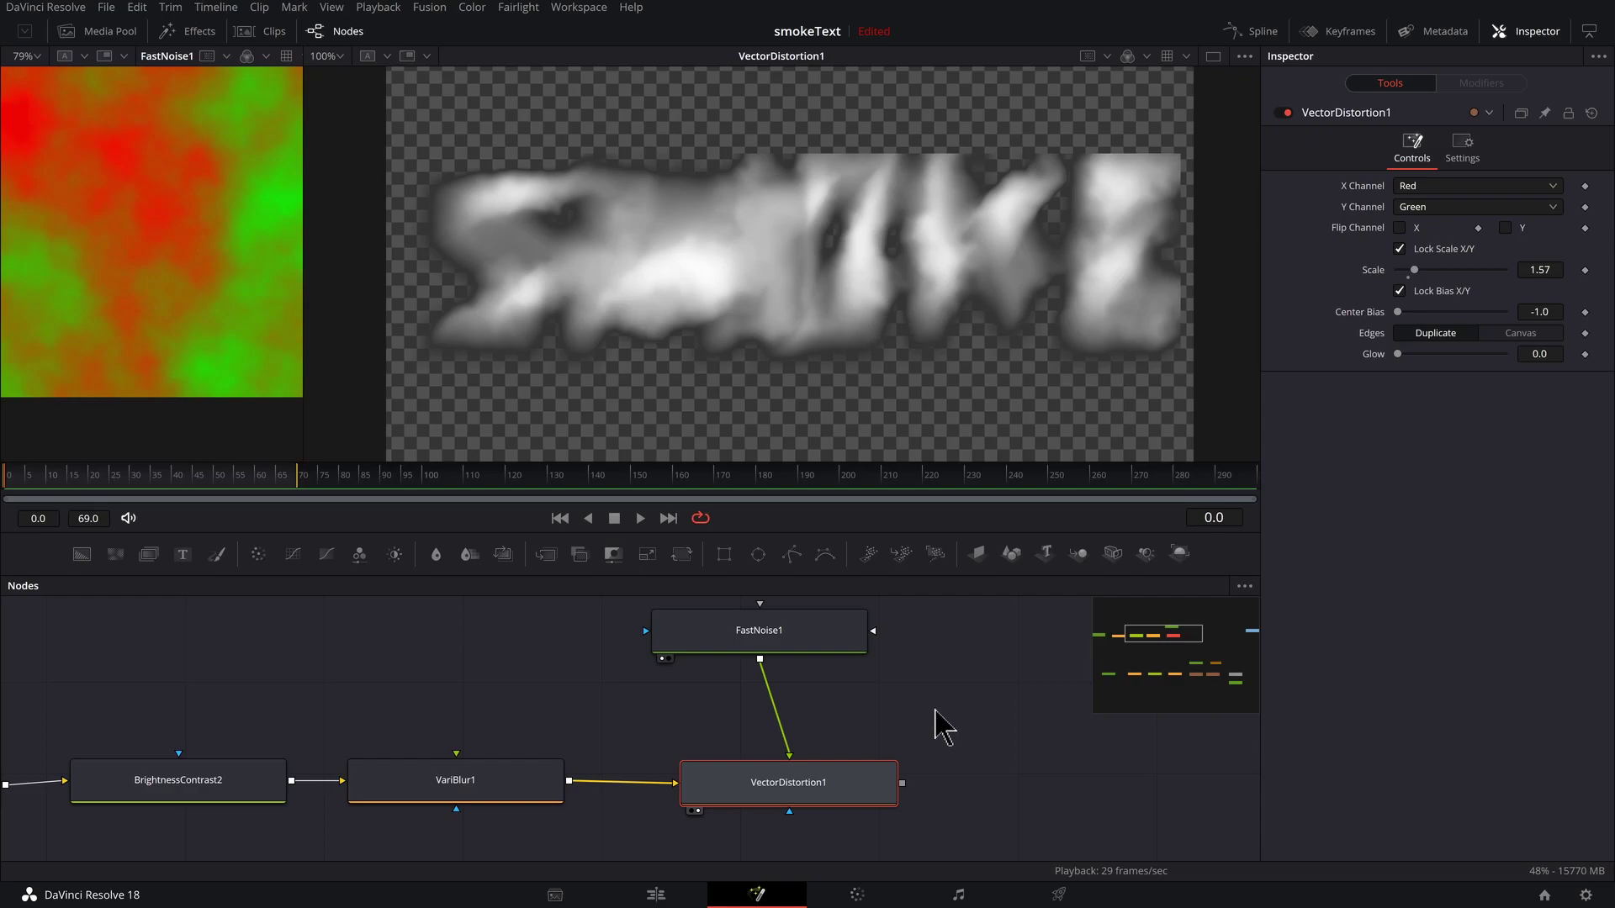
Step: Mask the Vector Distortion node with a rectangle about 1.11 wide and 0.37 high, centred at Y about 0.71, with Soft Edge 0.2
scroll(830, 721, "down", 2)
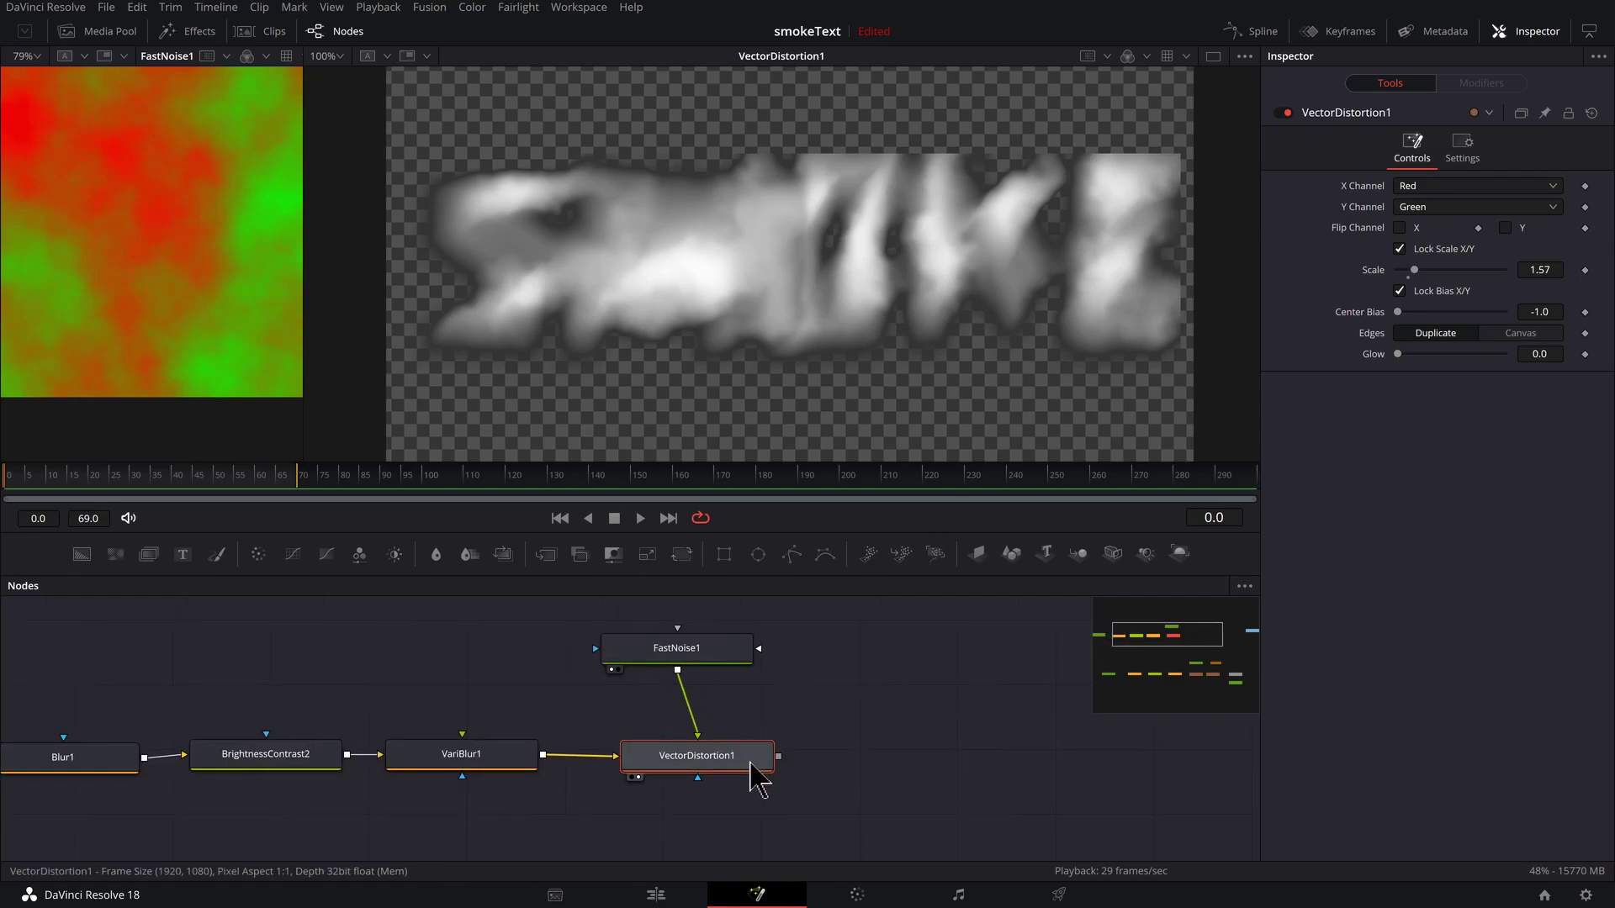
left_click_drag(731, 765, 736, 763)
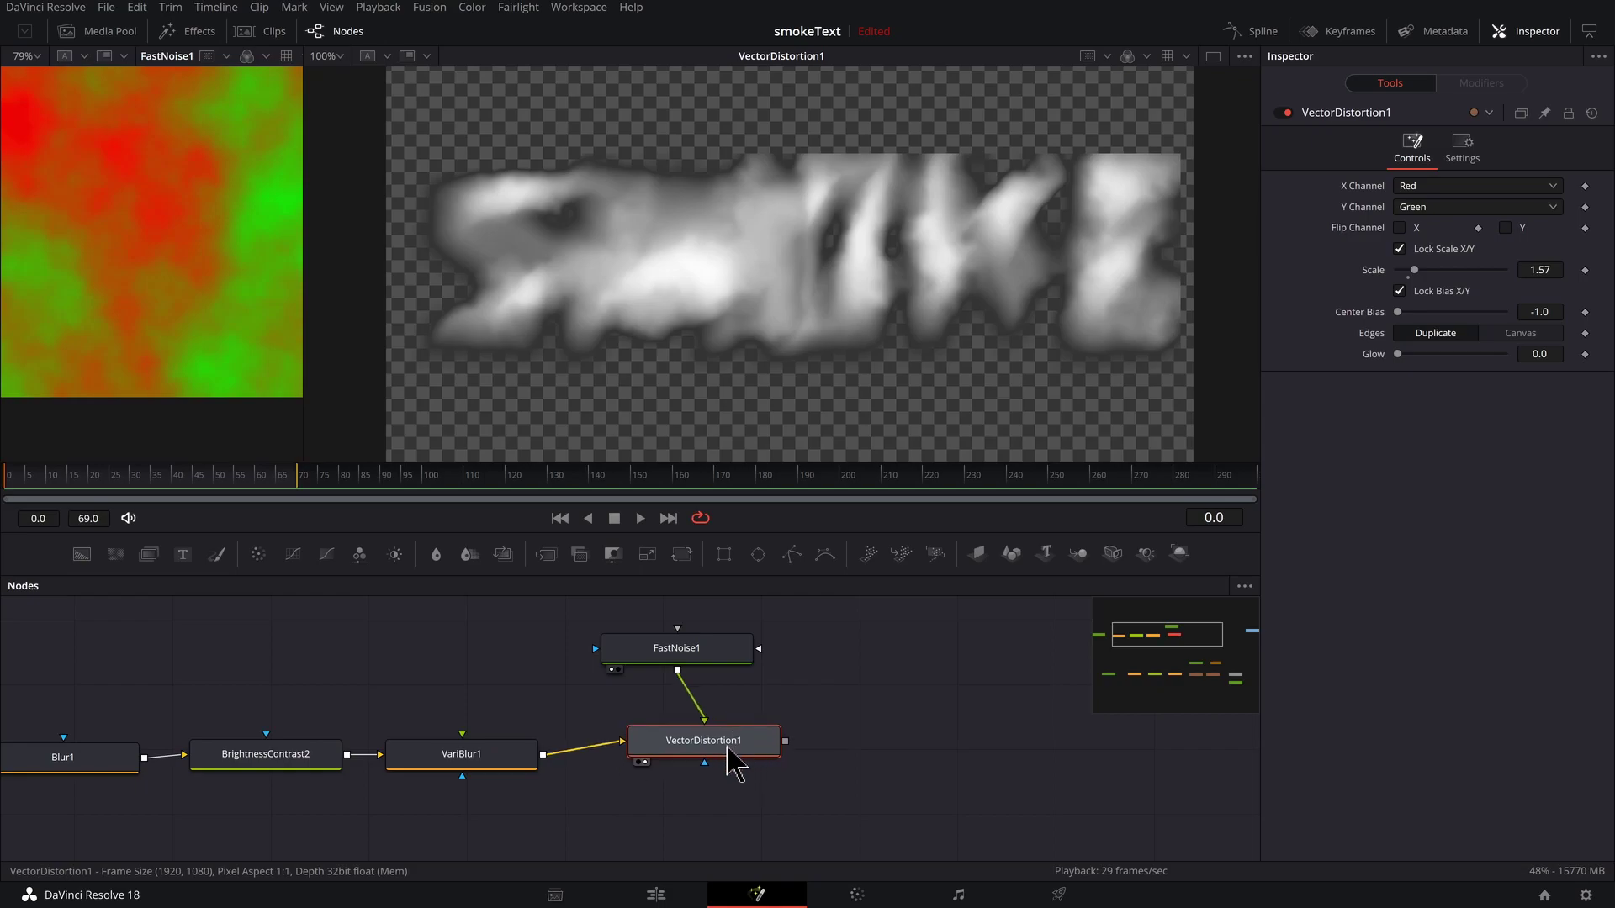
left_click(723, 555)
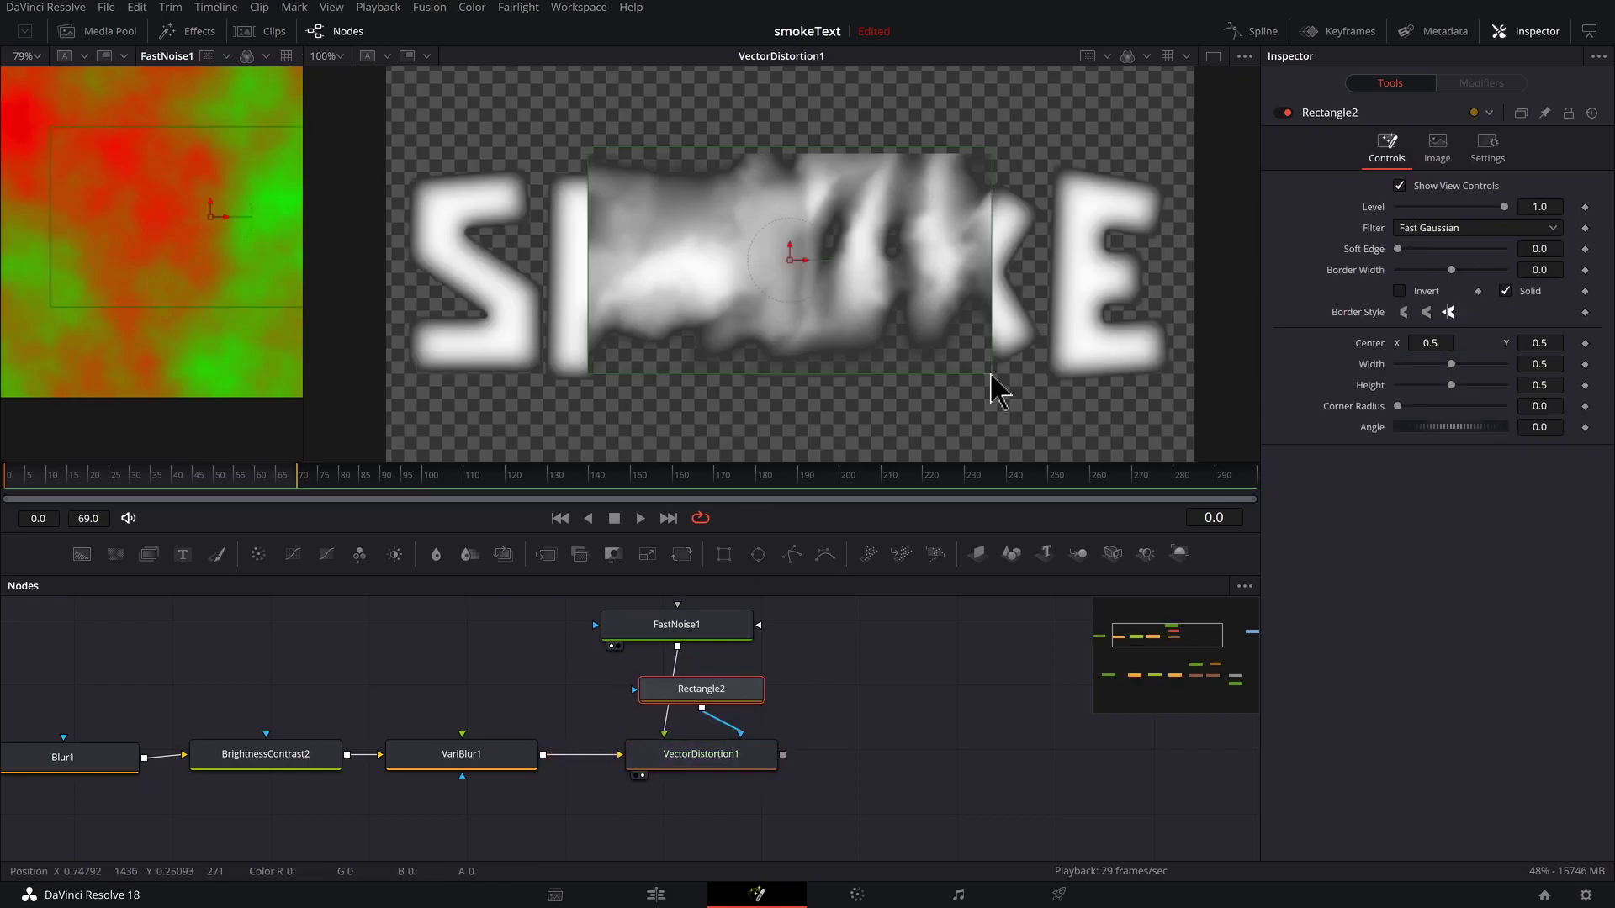
left_click_drag(992, 375, 1239, 344)
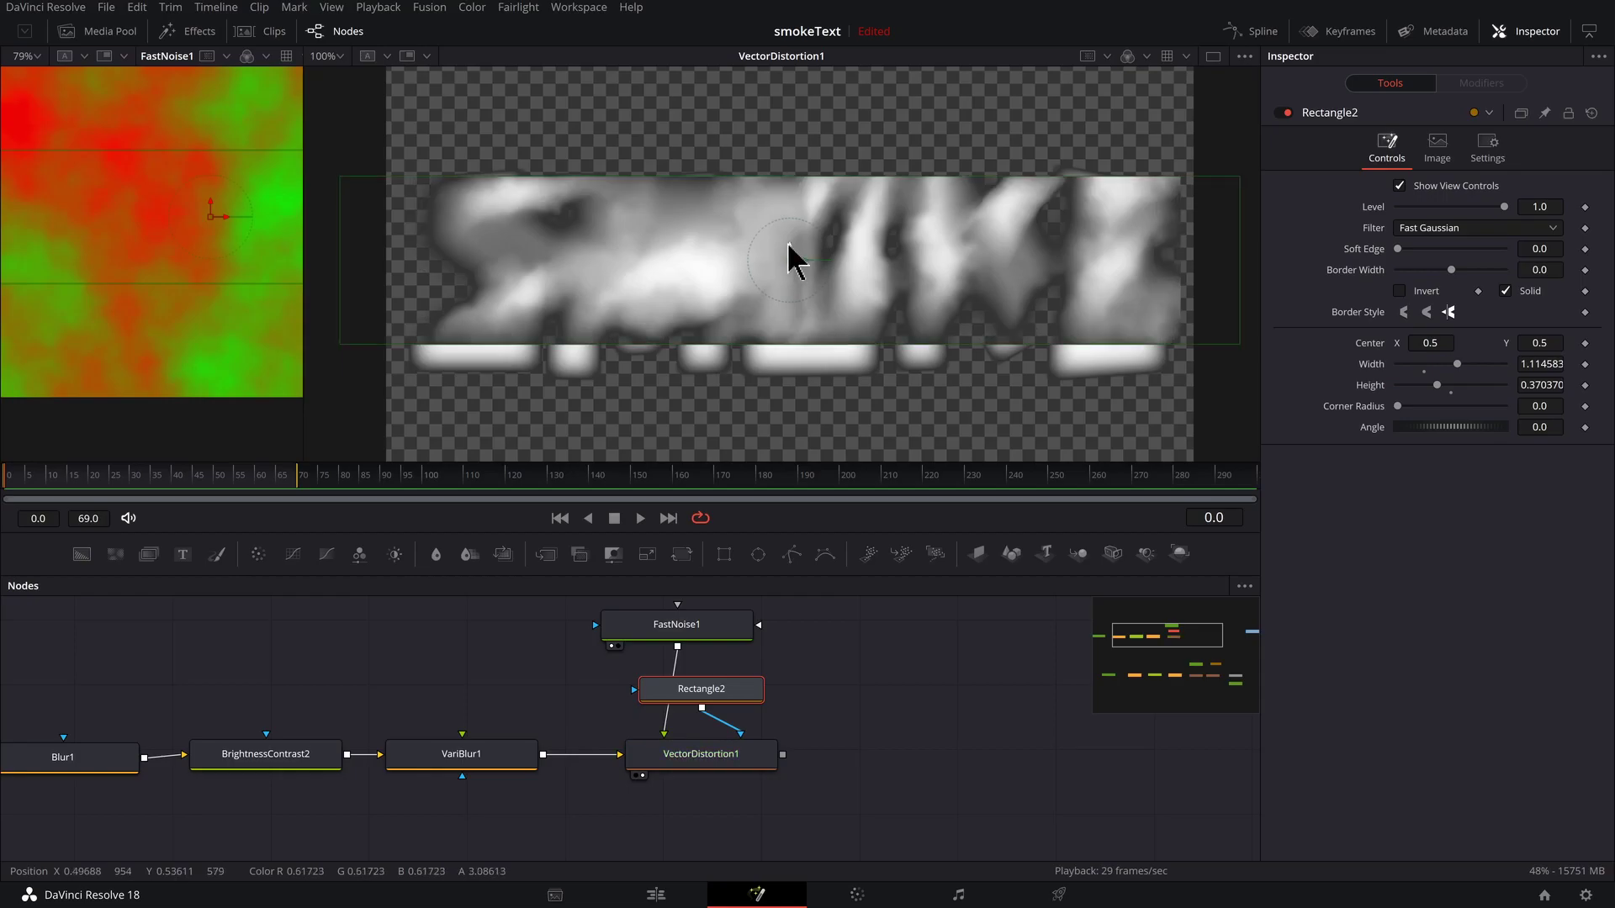
left_click_drag(789, 244, 799, 148)
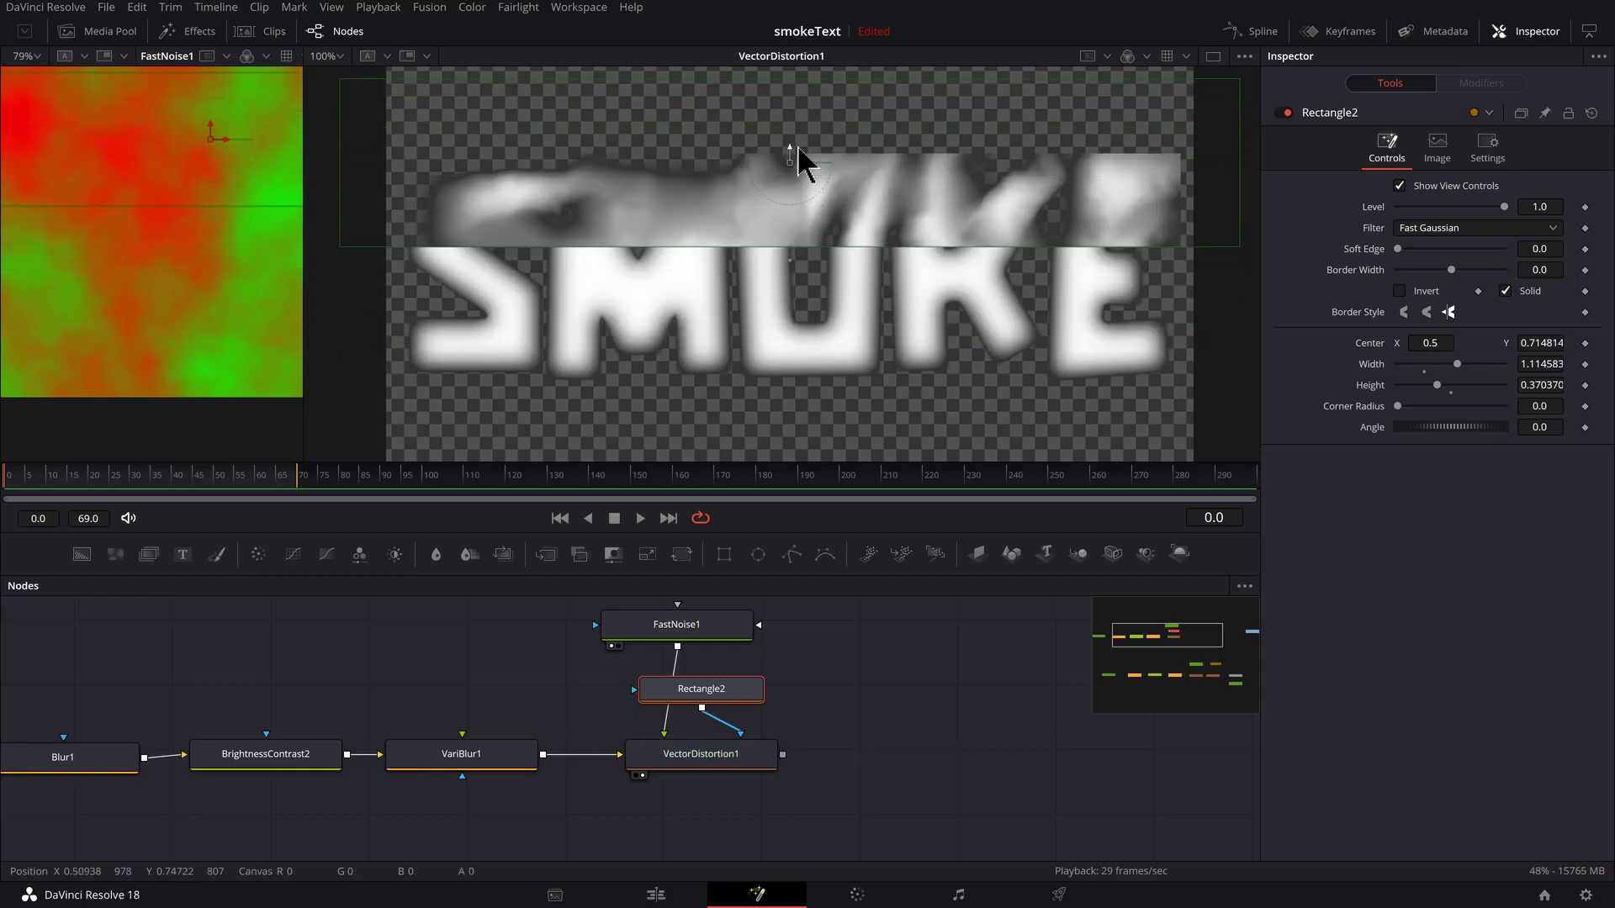
scroll(837, 216, "down", 3)
left_click_drag(1397, 249, 1518, 265)
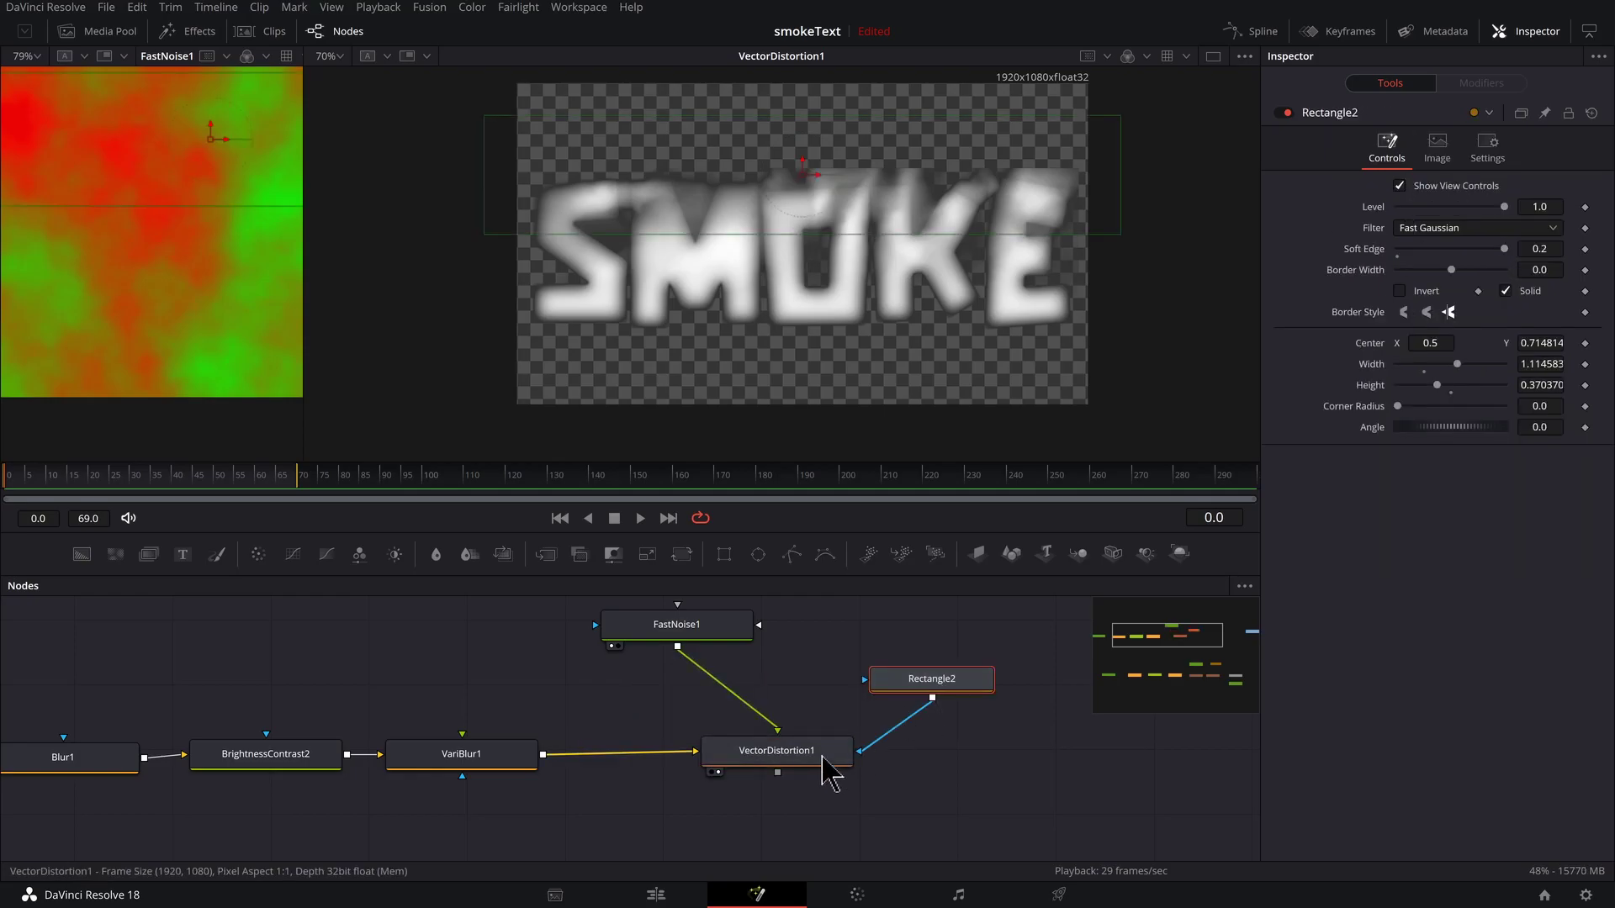
Step: Make room after the VariBlur node and insert a Displace node between it and the Vector Distortion node
left_click_drag(825, 758, 930, 748)
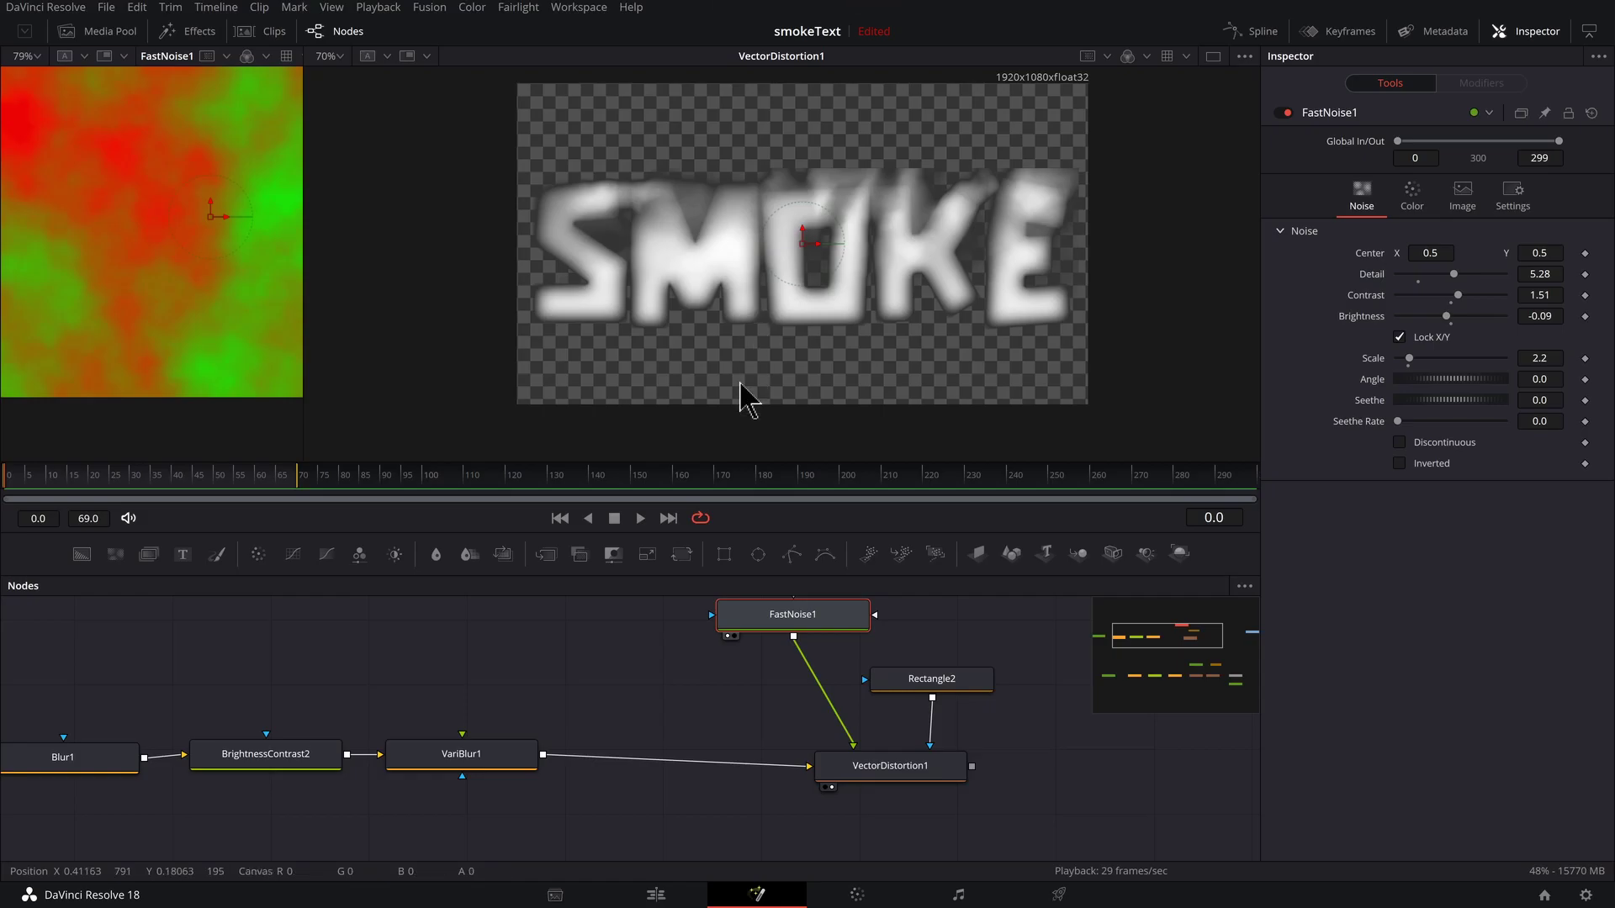
left_click_drag(625, 721, 591, 721)
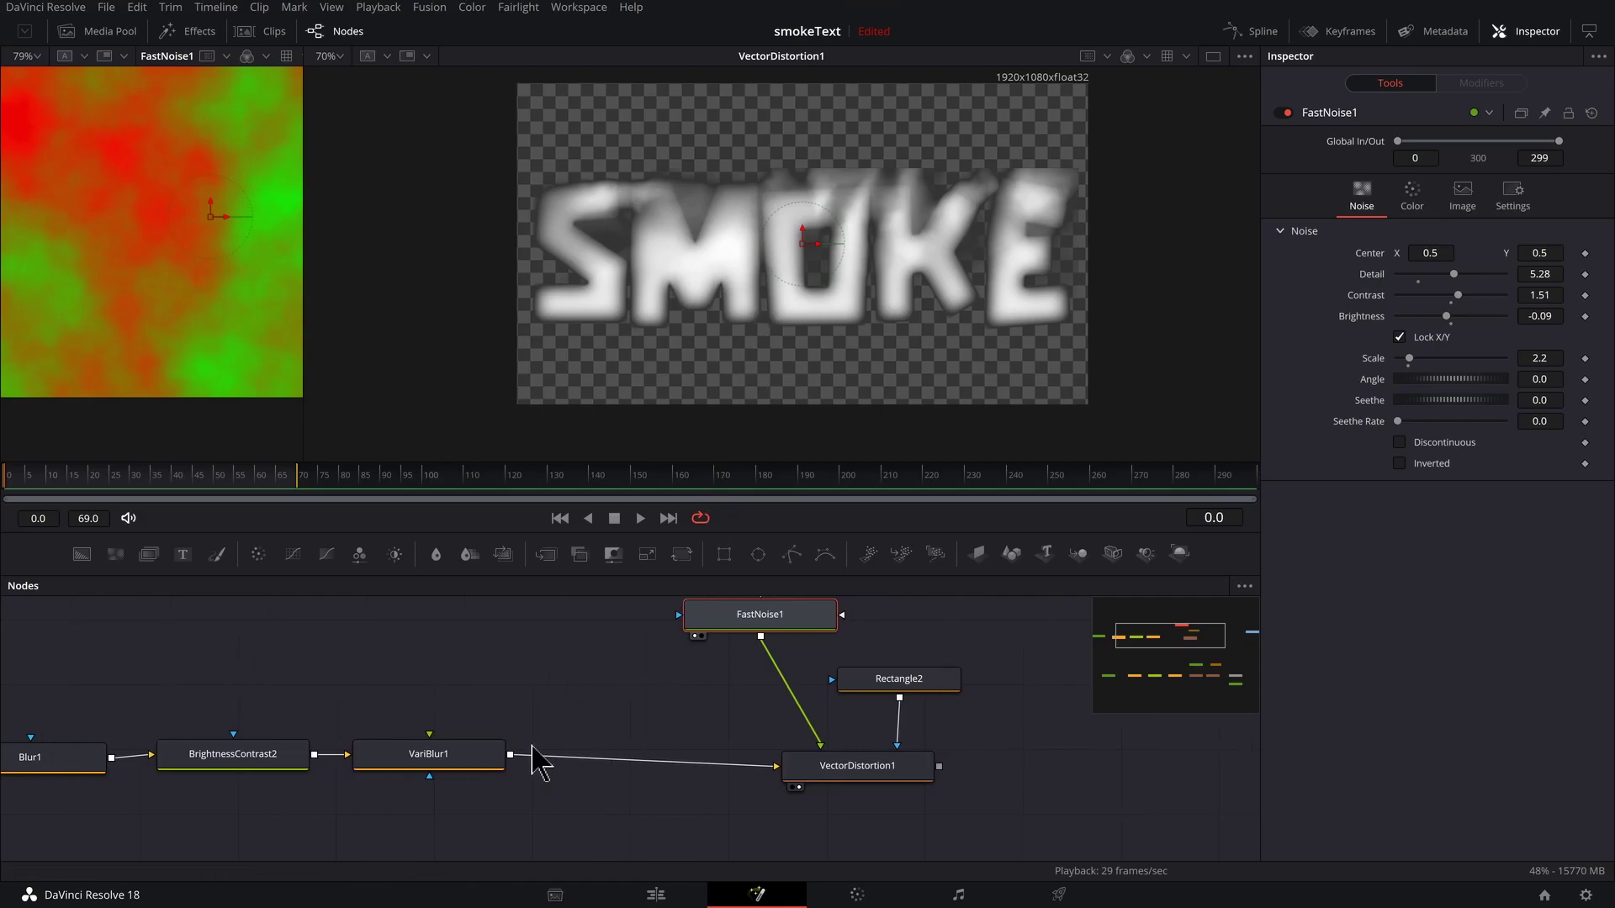
left_click(443, 767)
key("shift+space")
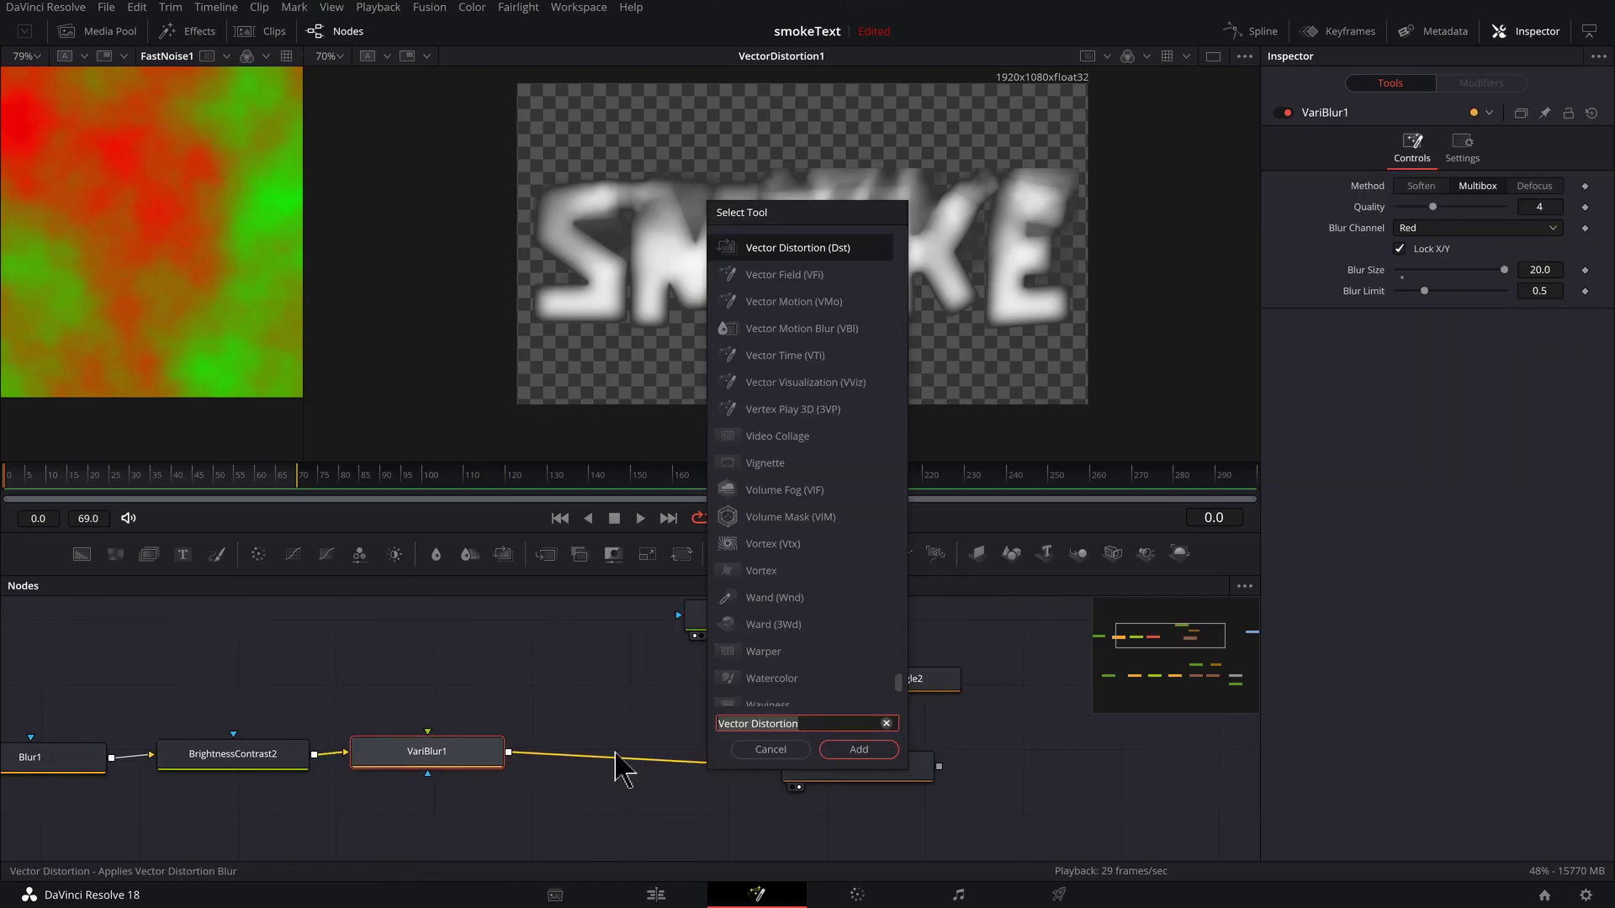
type("disp")
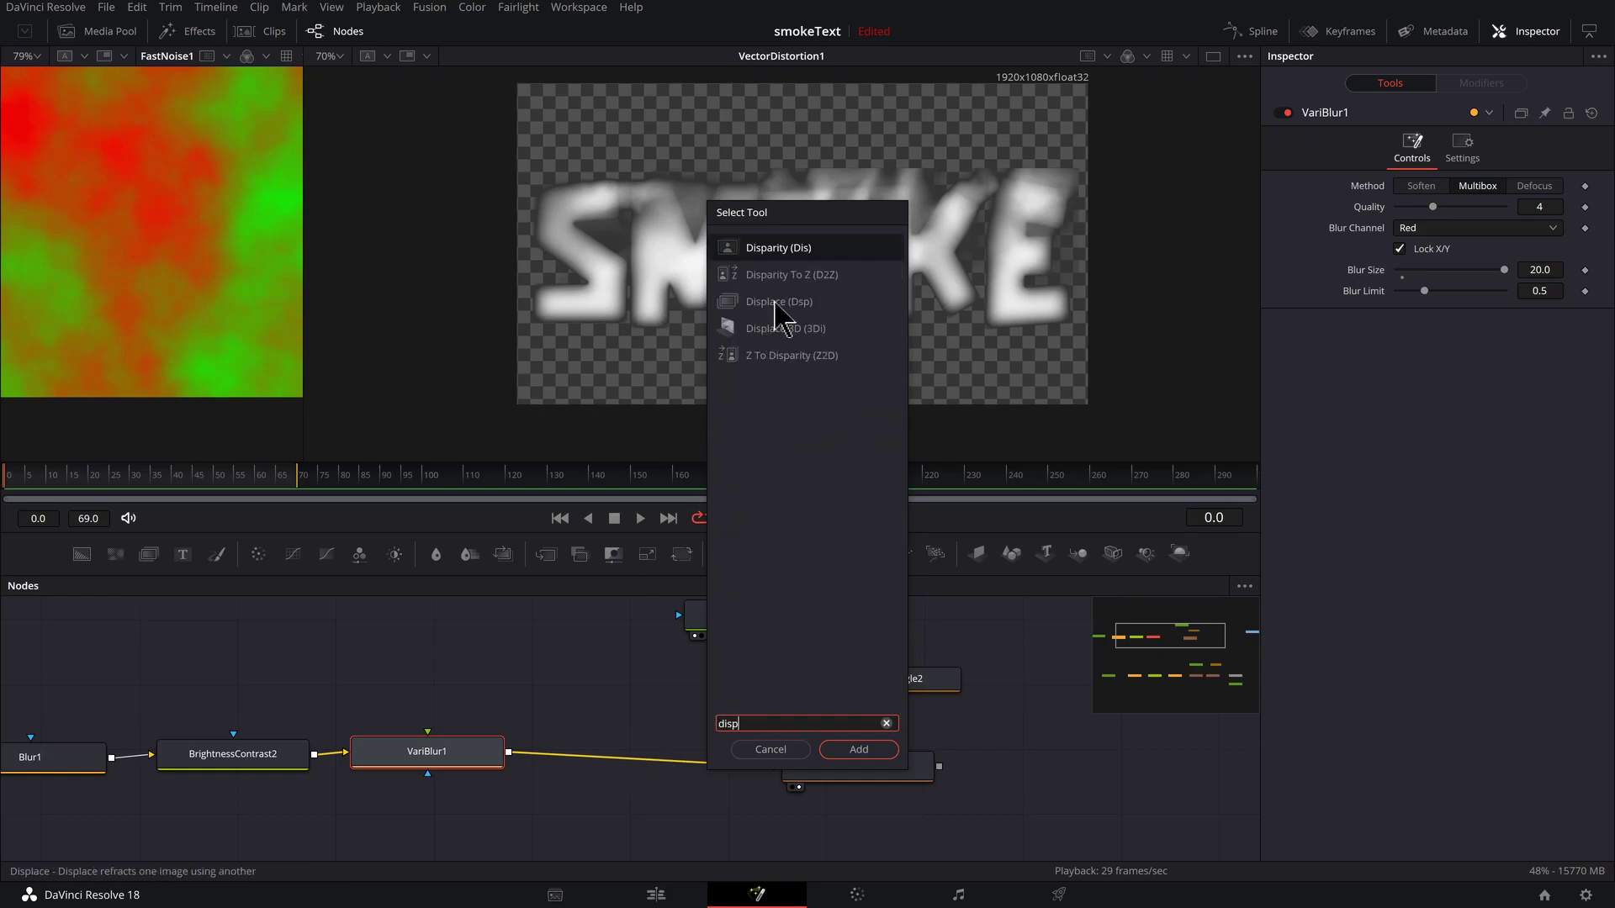
type("lace")
key("Return")
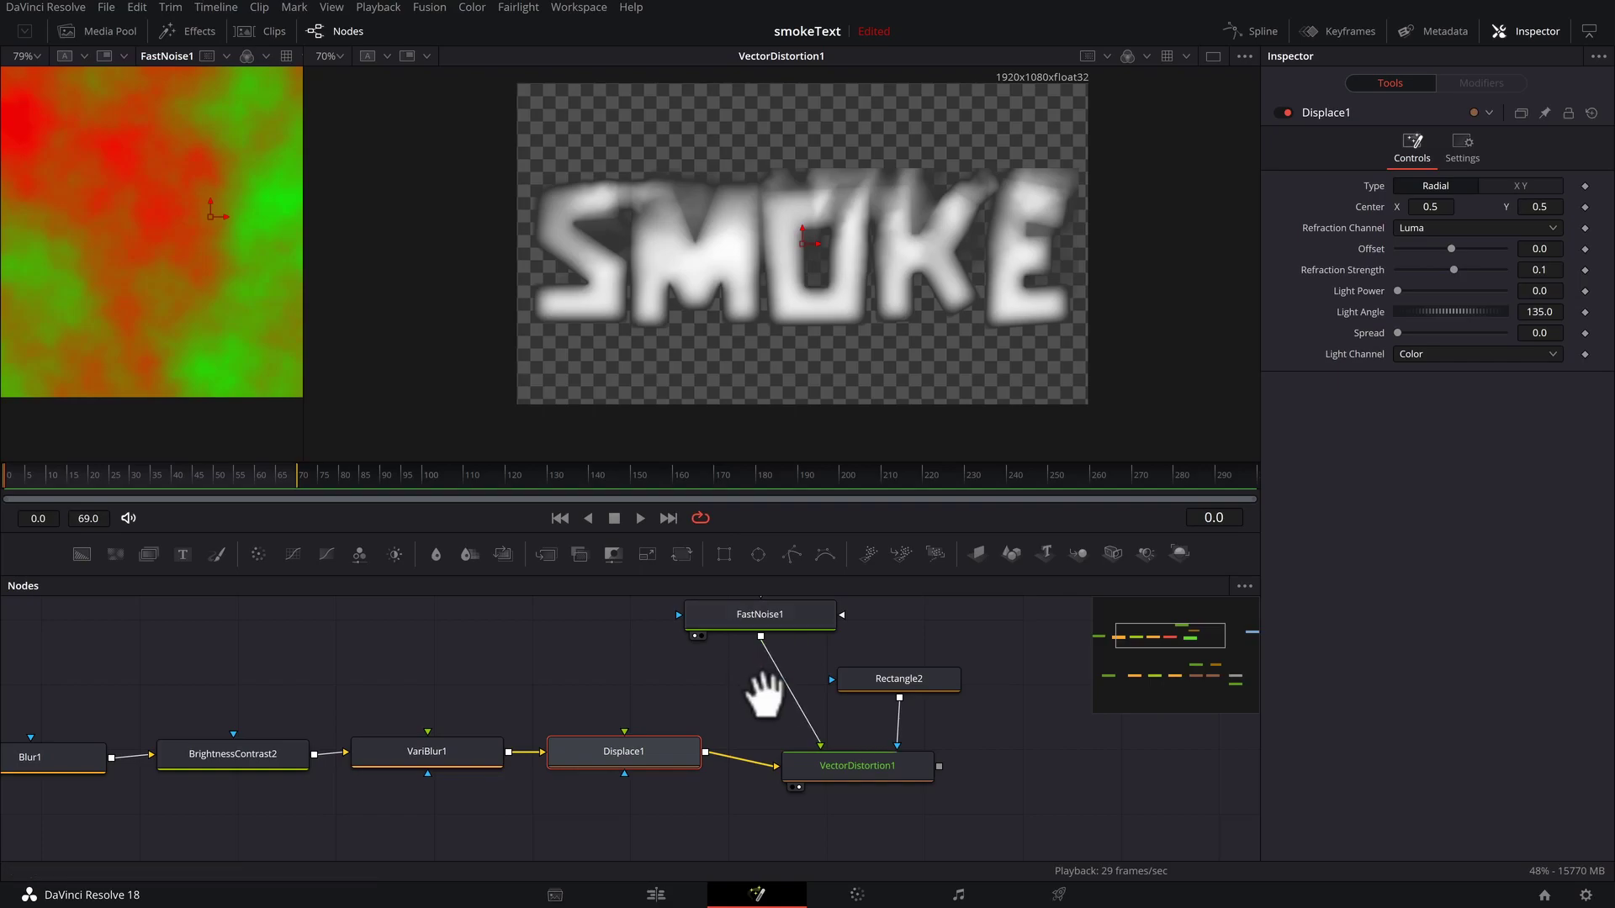
Step: Feed the Fast Noise node into the Displace node and show the Displace node in the second viewer
left_click_drag(764, 685, 815, 720)
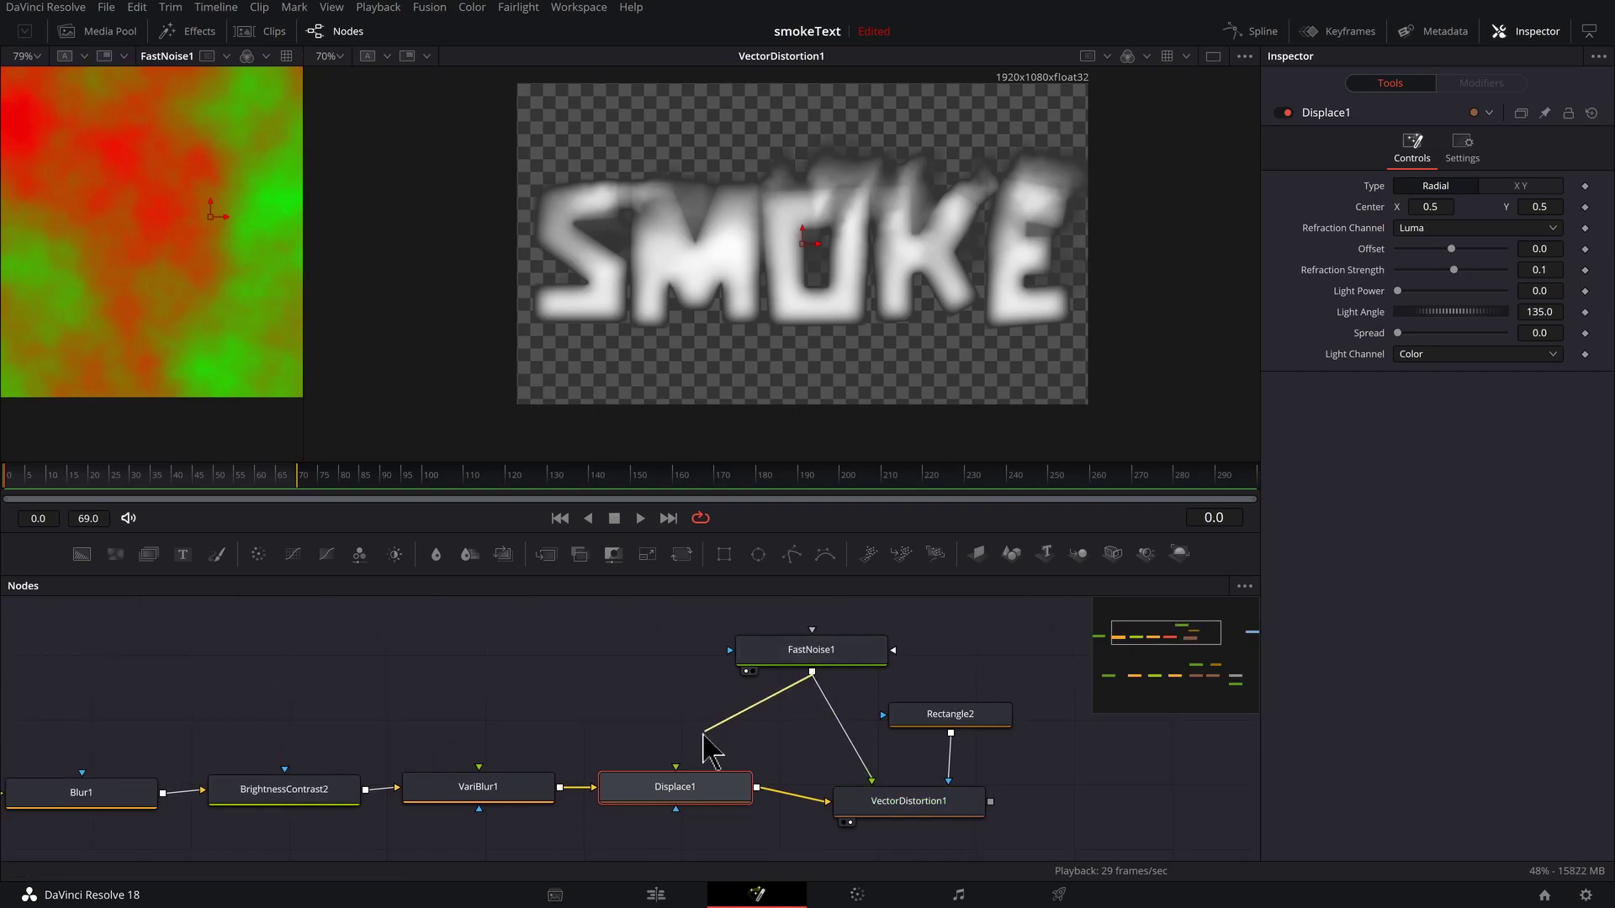
left_click_drag(705, 738, 695, 805)
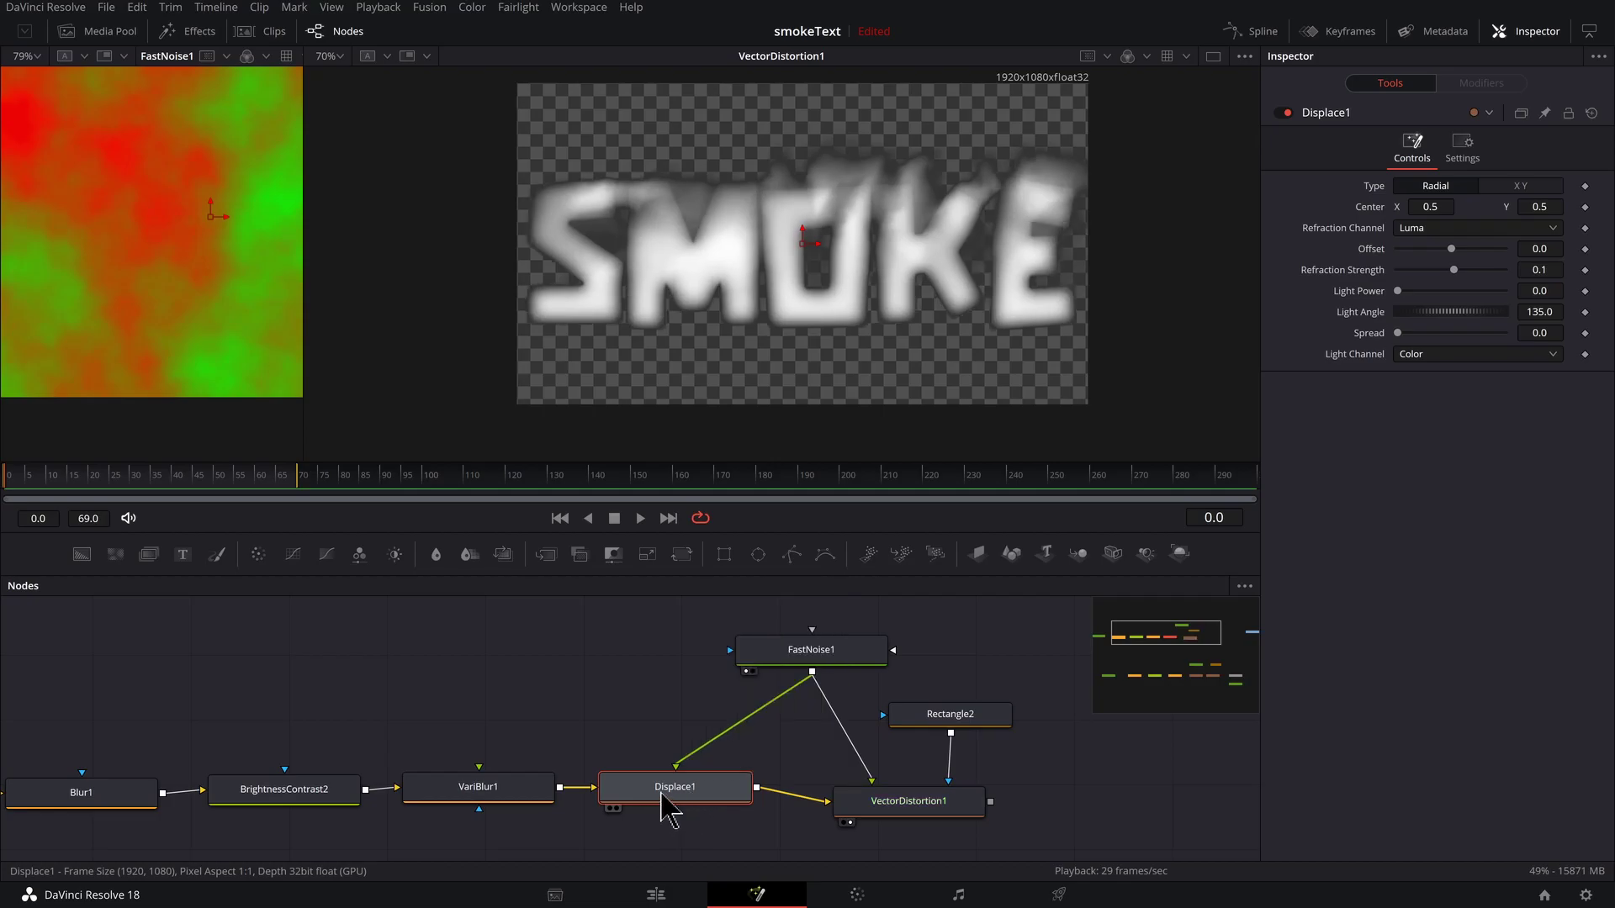
left_click_drag(664, 791, 678, 788)
key("2")
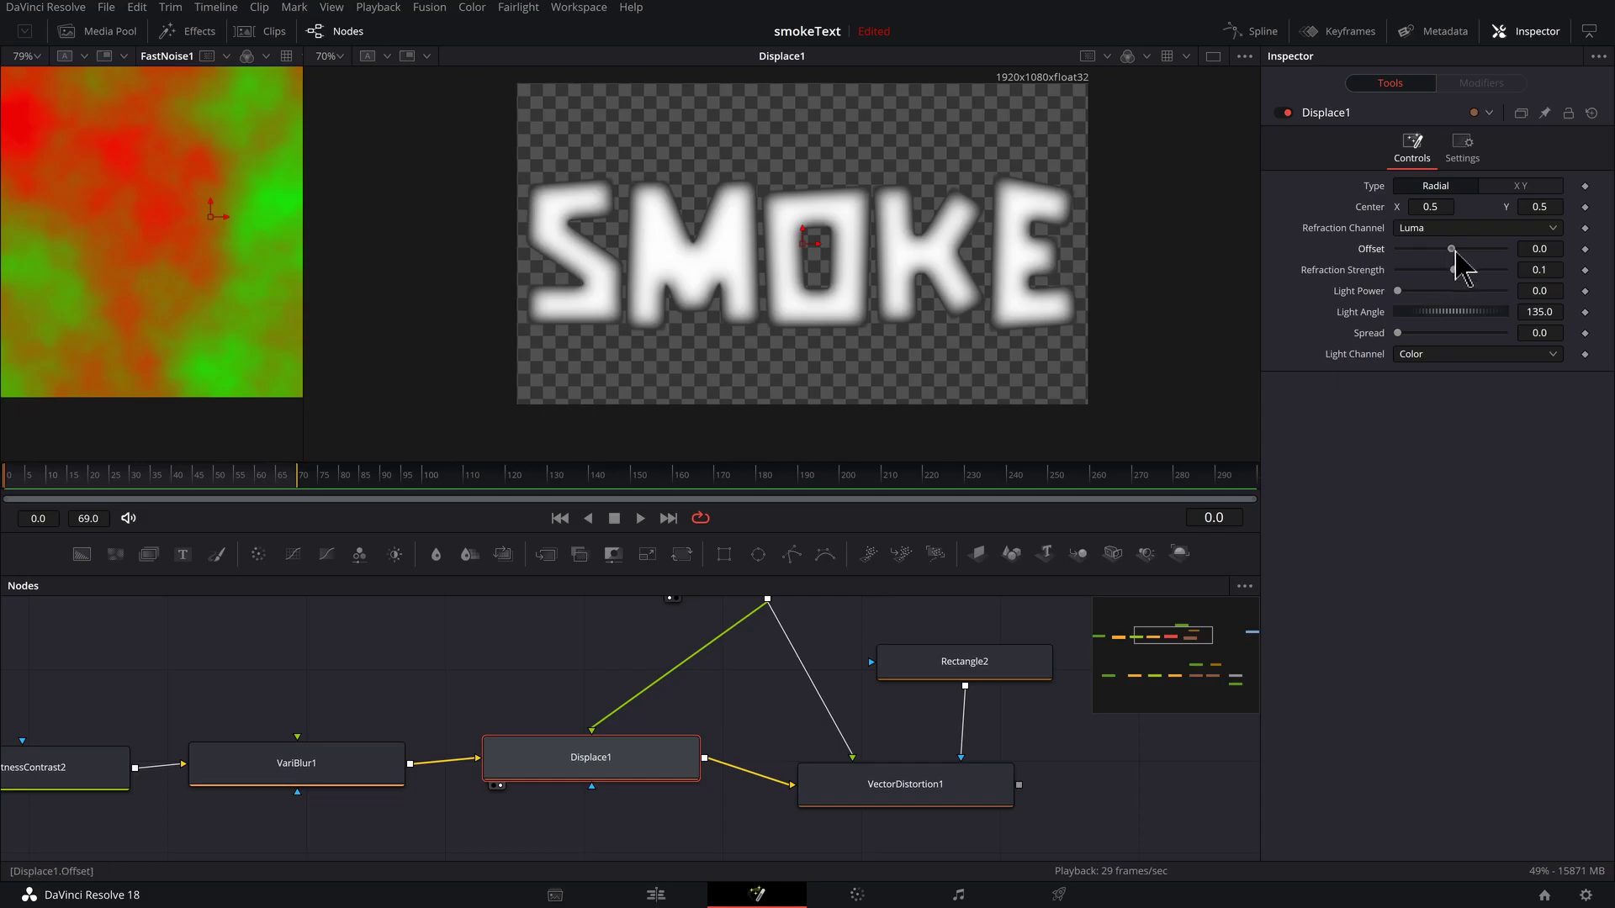
Step: Adjust the Displace node's Offset and Refraction Strength, and show the Vector Distortion node in the second viewer
mouse_move(1453, 249)
left_mouse_down()
mouse_move(1490, 247)
mouse_move(1416, 271)
mouse_move(1441, 271)
left_mouse_up()
left_click_drag(901, 790, 915, 787)
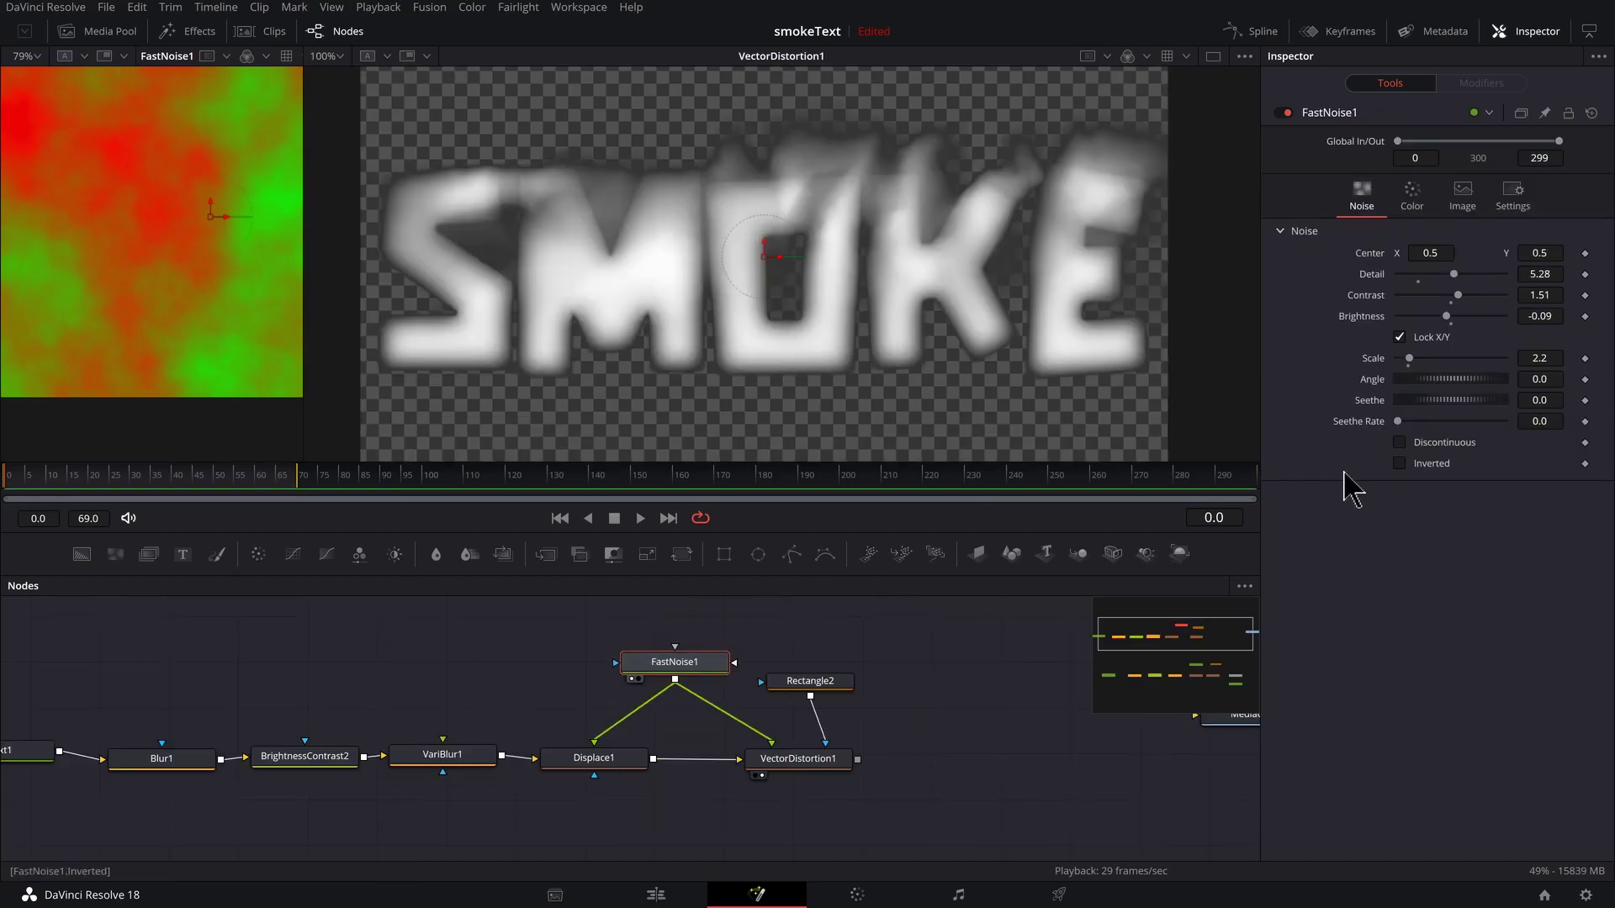
Step: Drive the Fast Noise node's Center with the expression Point(time/500, time/2000) and set its Seethe Rate to 0.05
right_click(1372, 253)
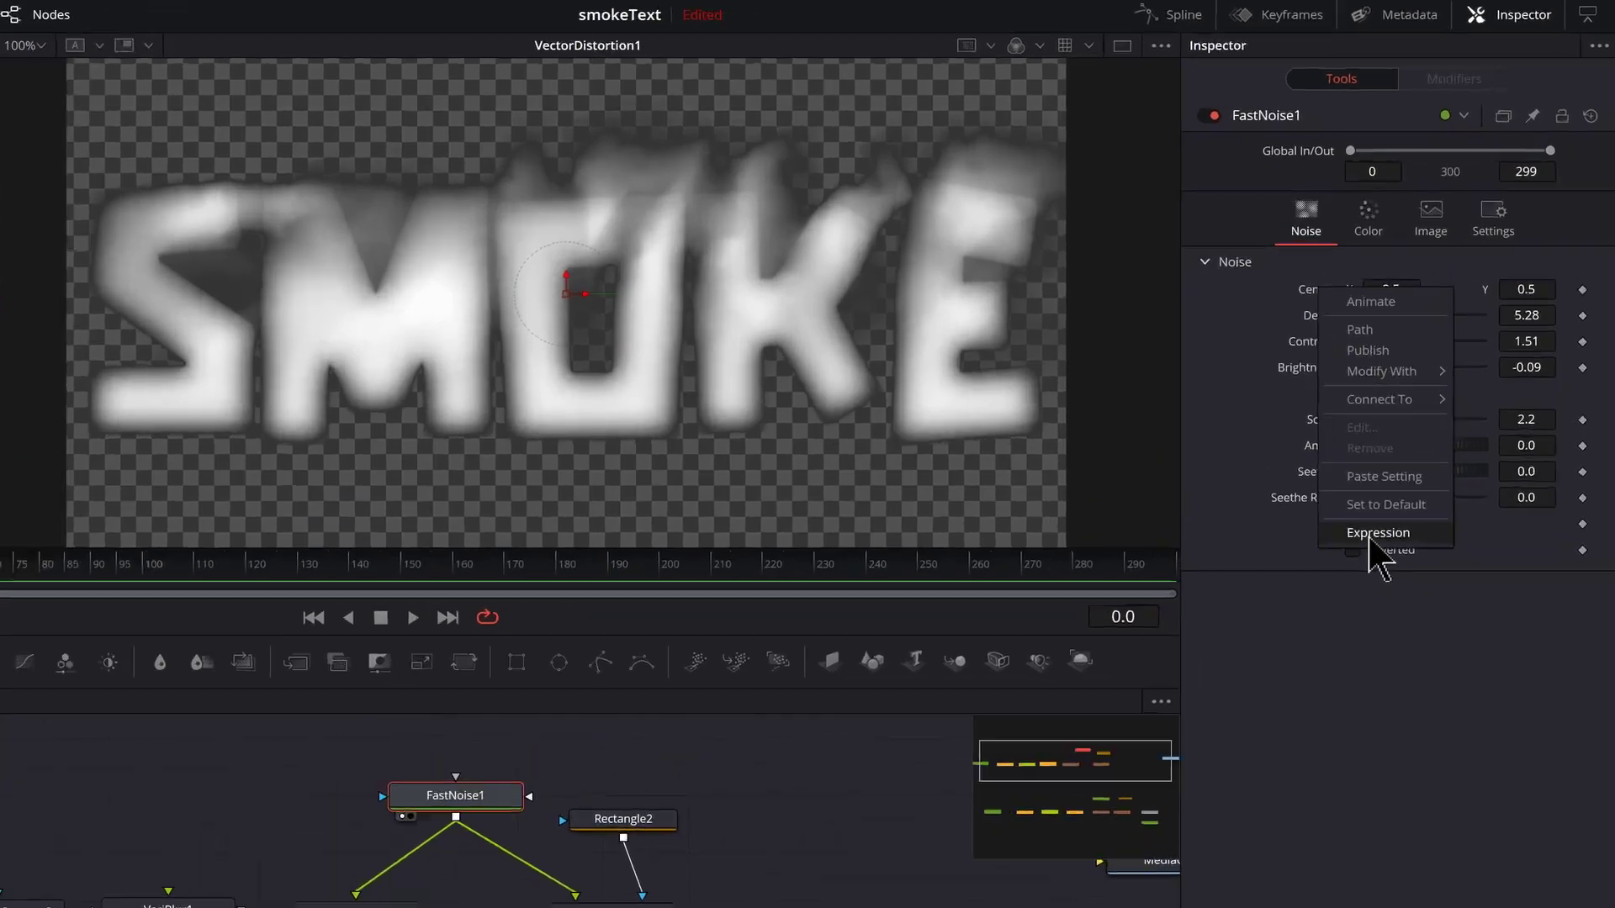
left_click(1416, 449)
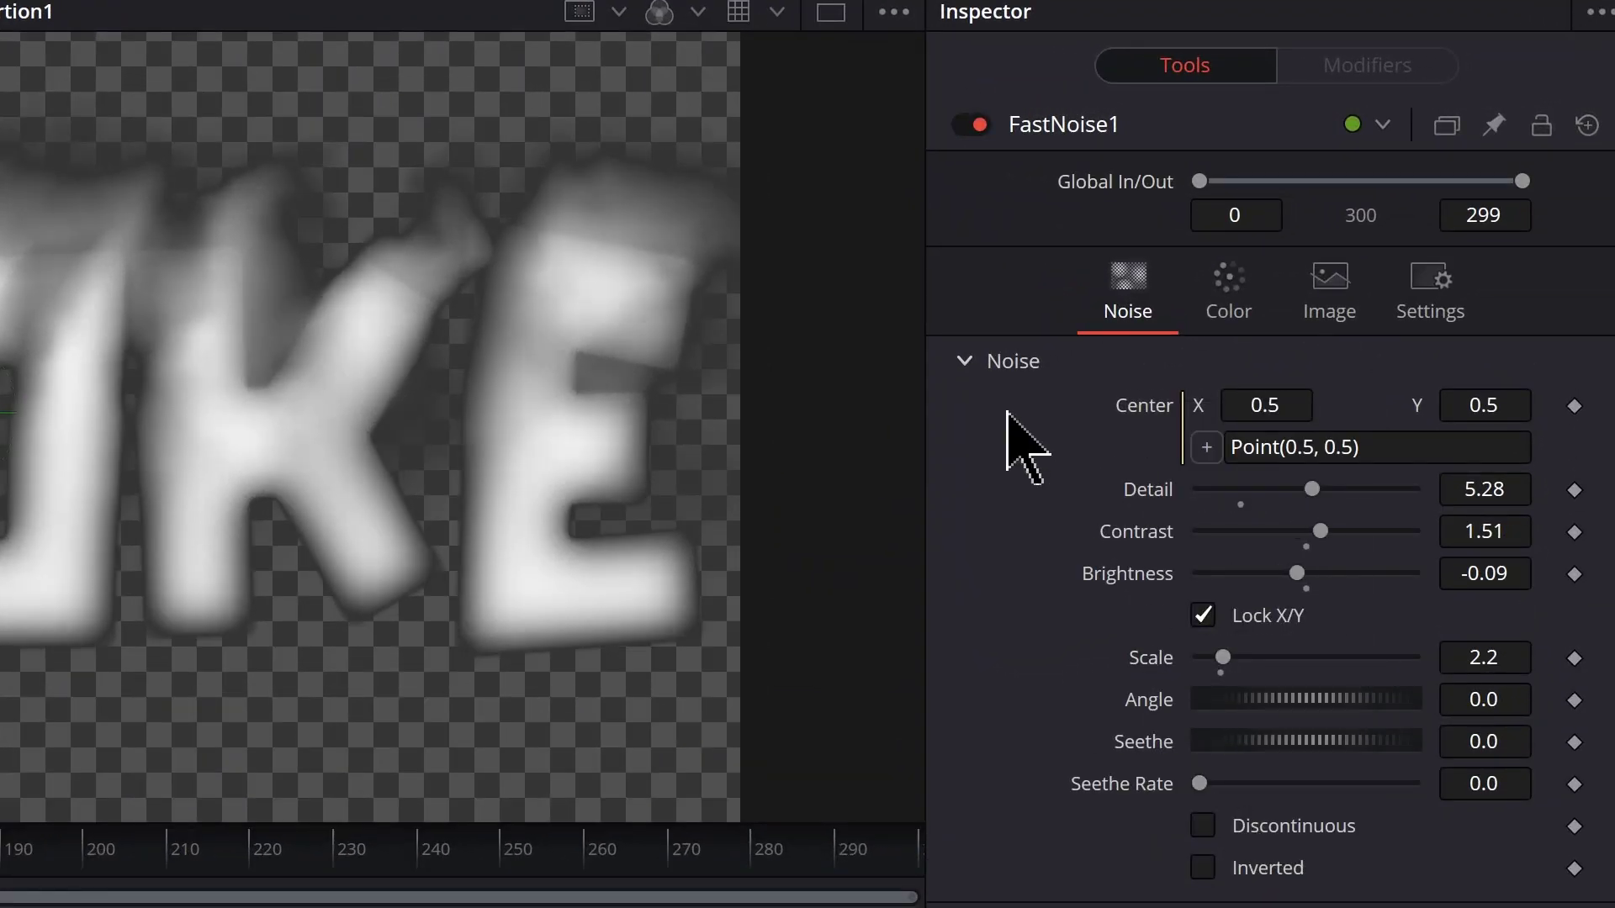
double_click(1293, 446)
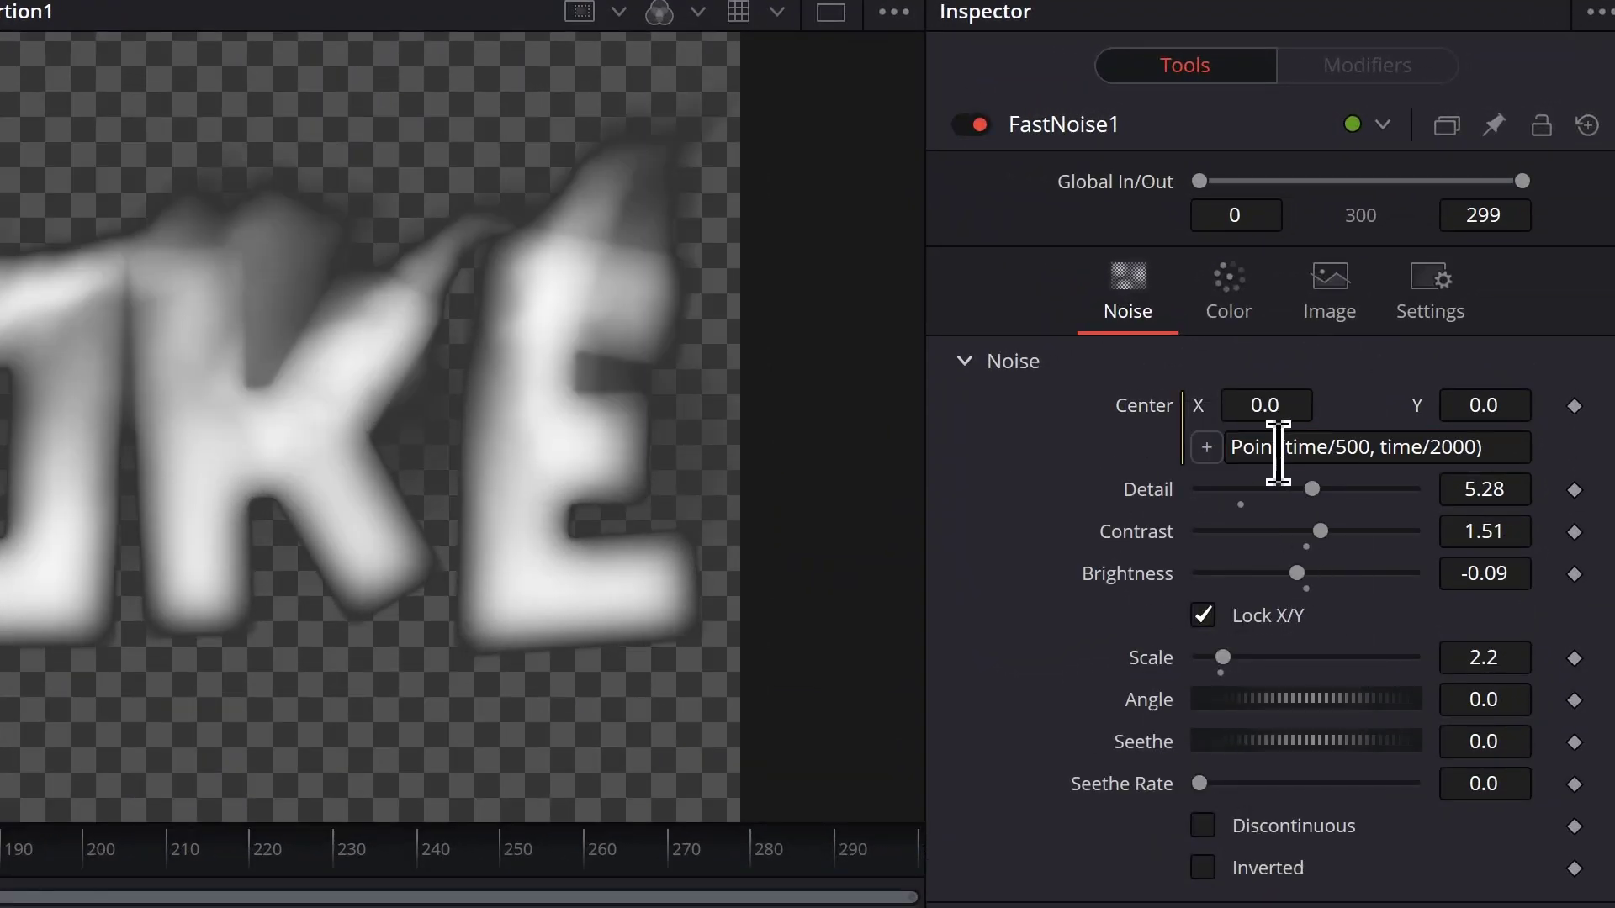
left_click_drag(1366, 478, 1368, 454)
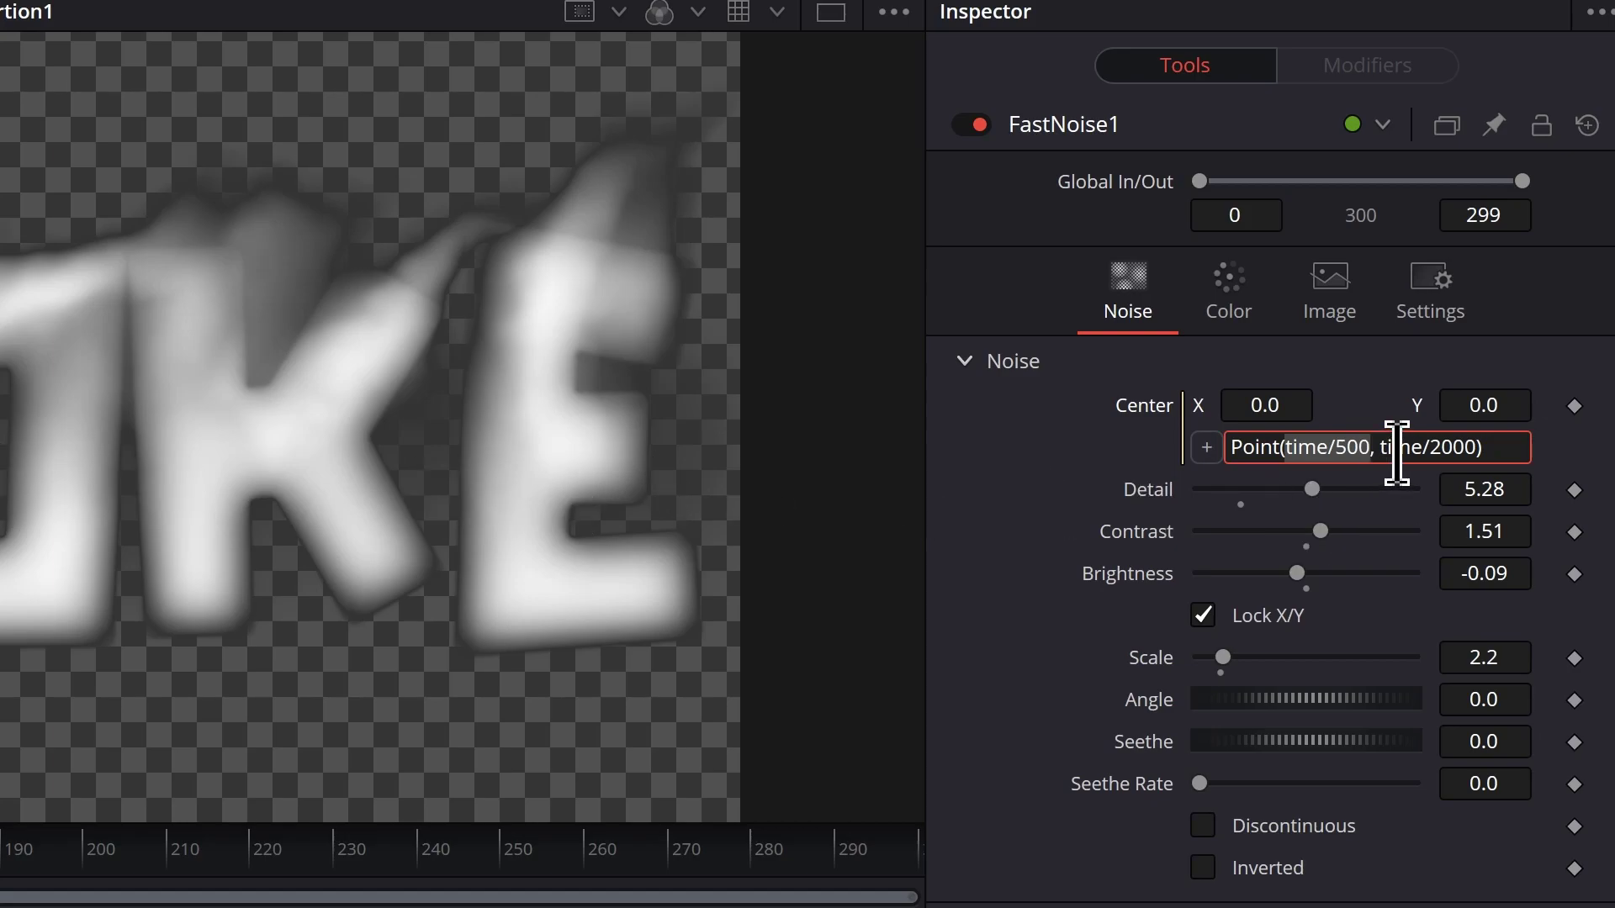
left_click_drag(1380, 446, 1478, 441)
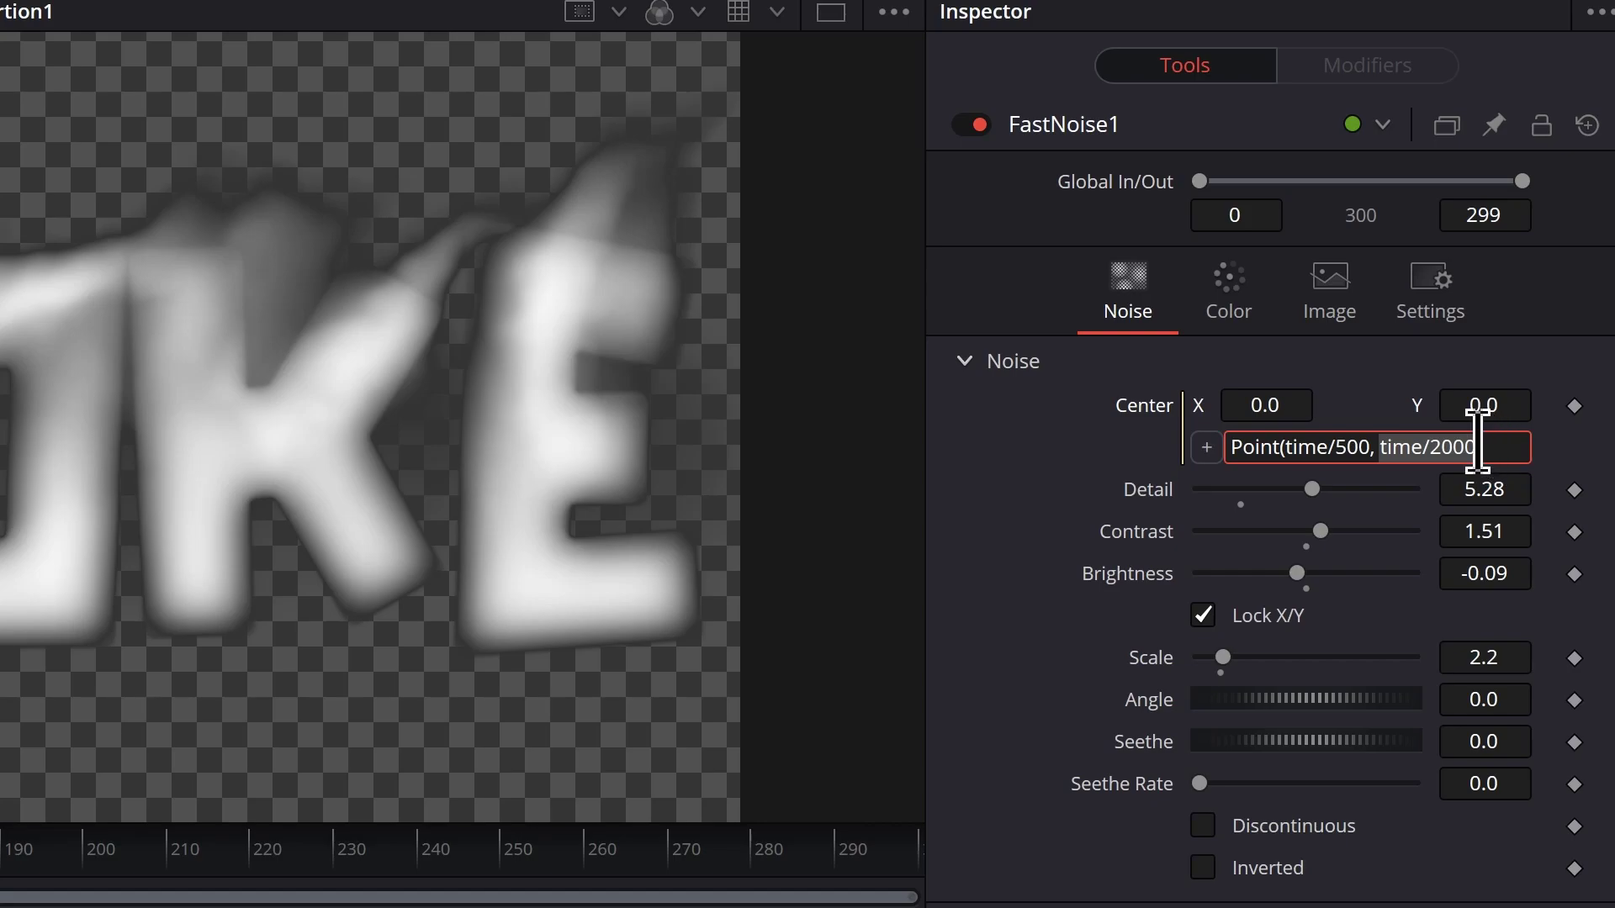
key("Return")
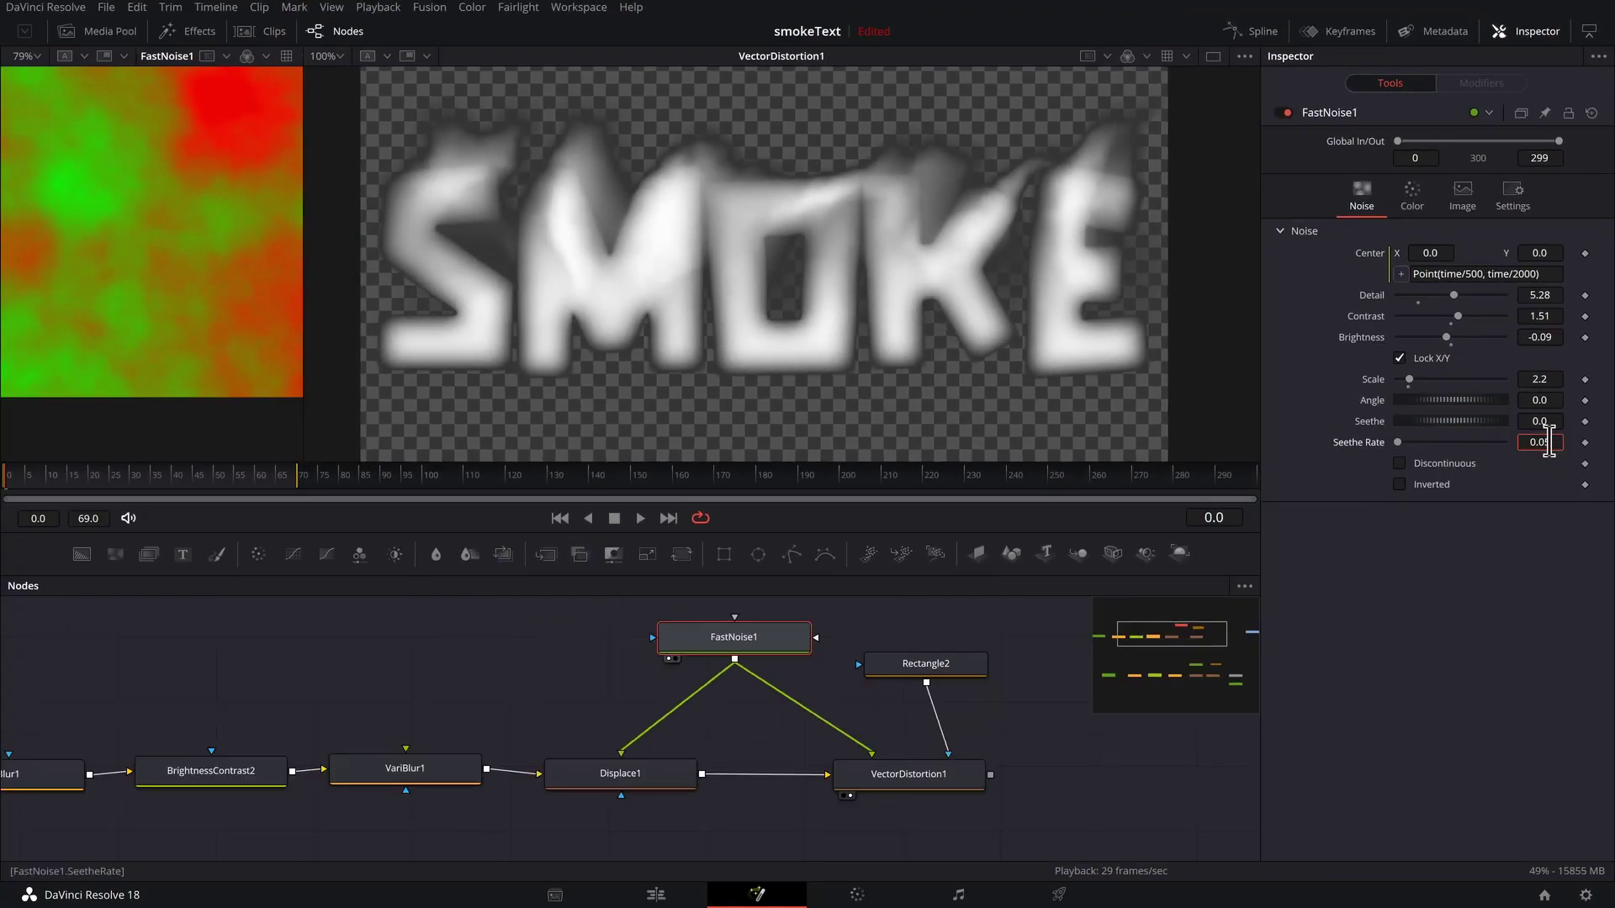
key("Tab")
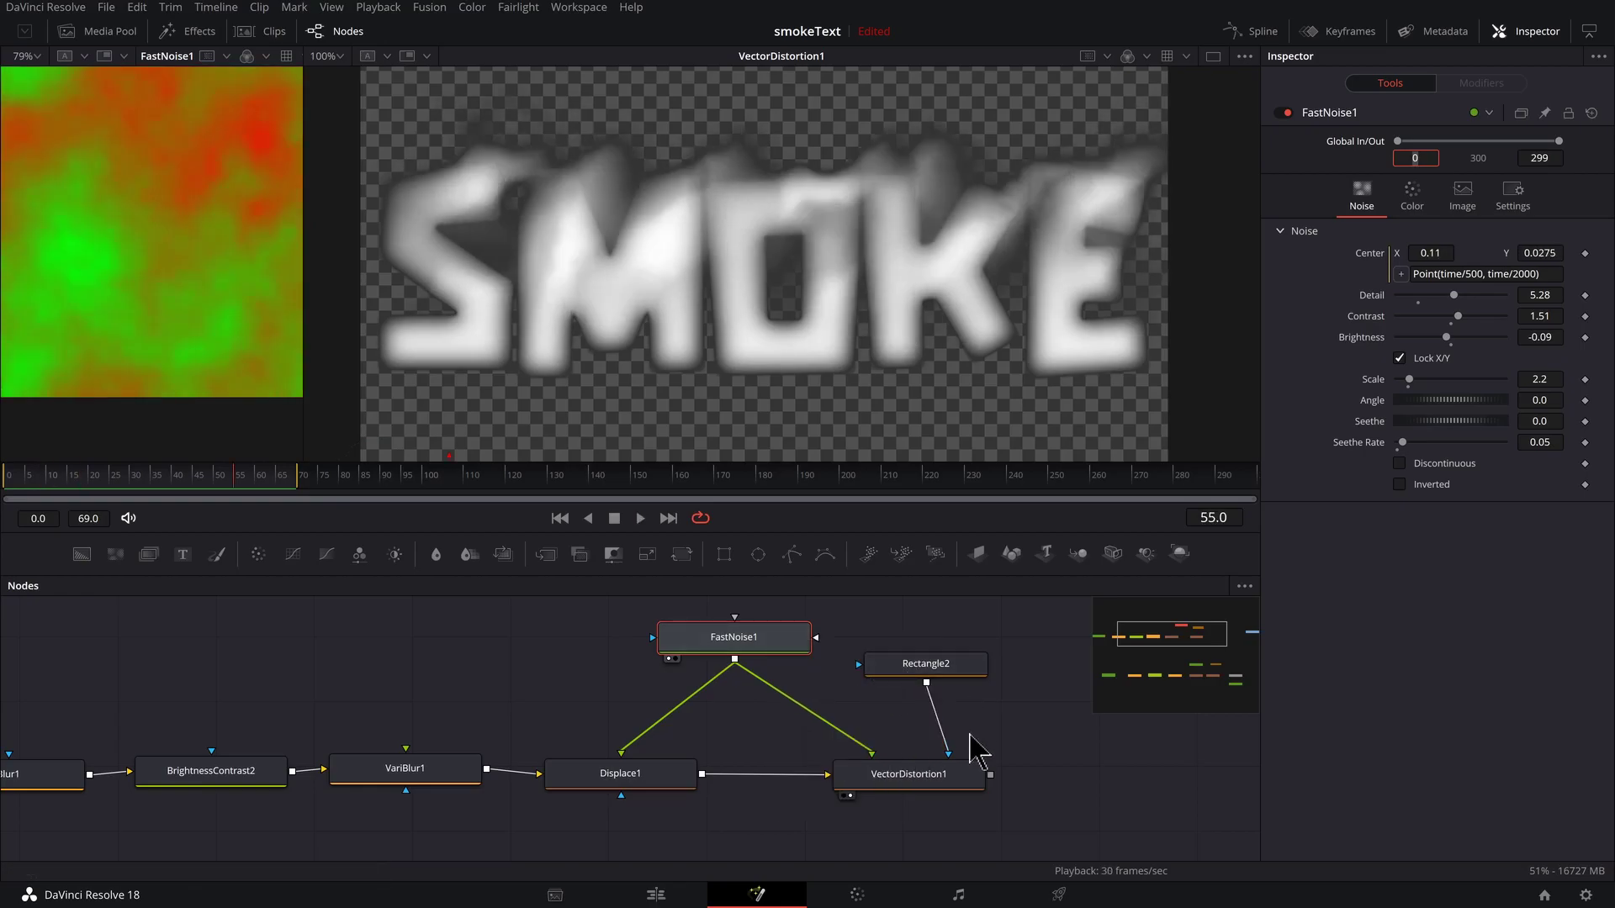
Step: Reduce the Vector Distortion node's Scale to 1.18
left_click(904, 778)
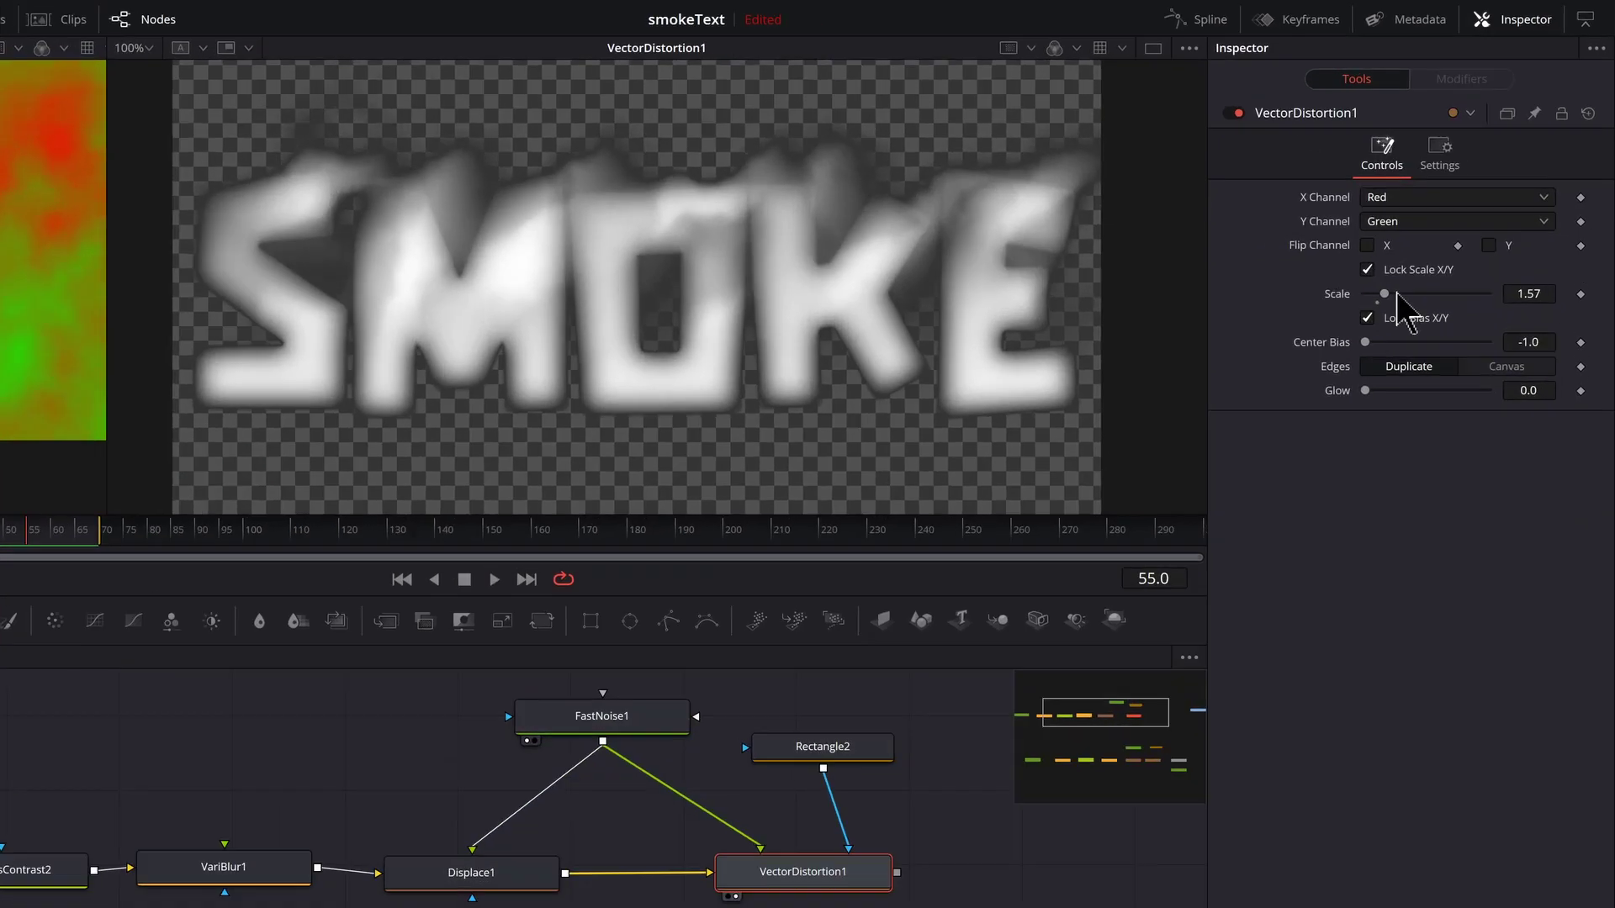
left_click_drag(1383, 293, 1379, 293)
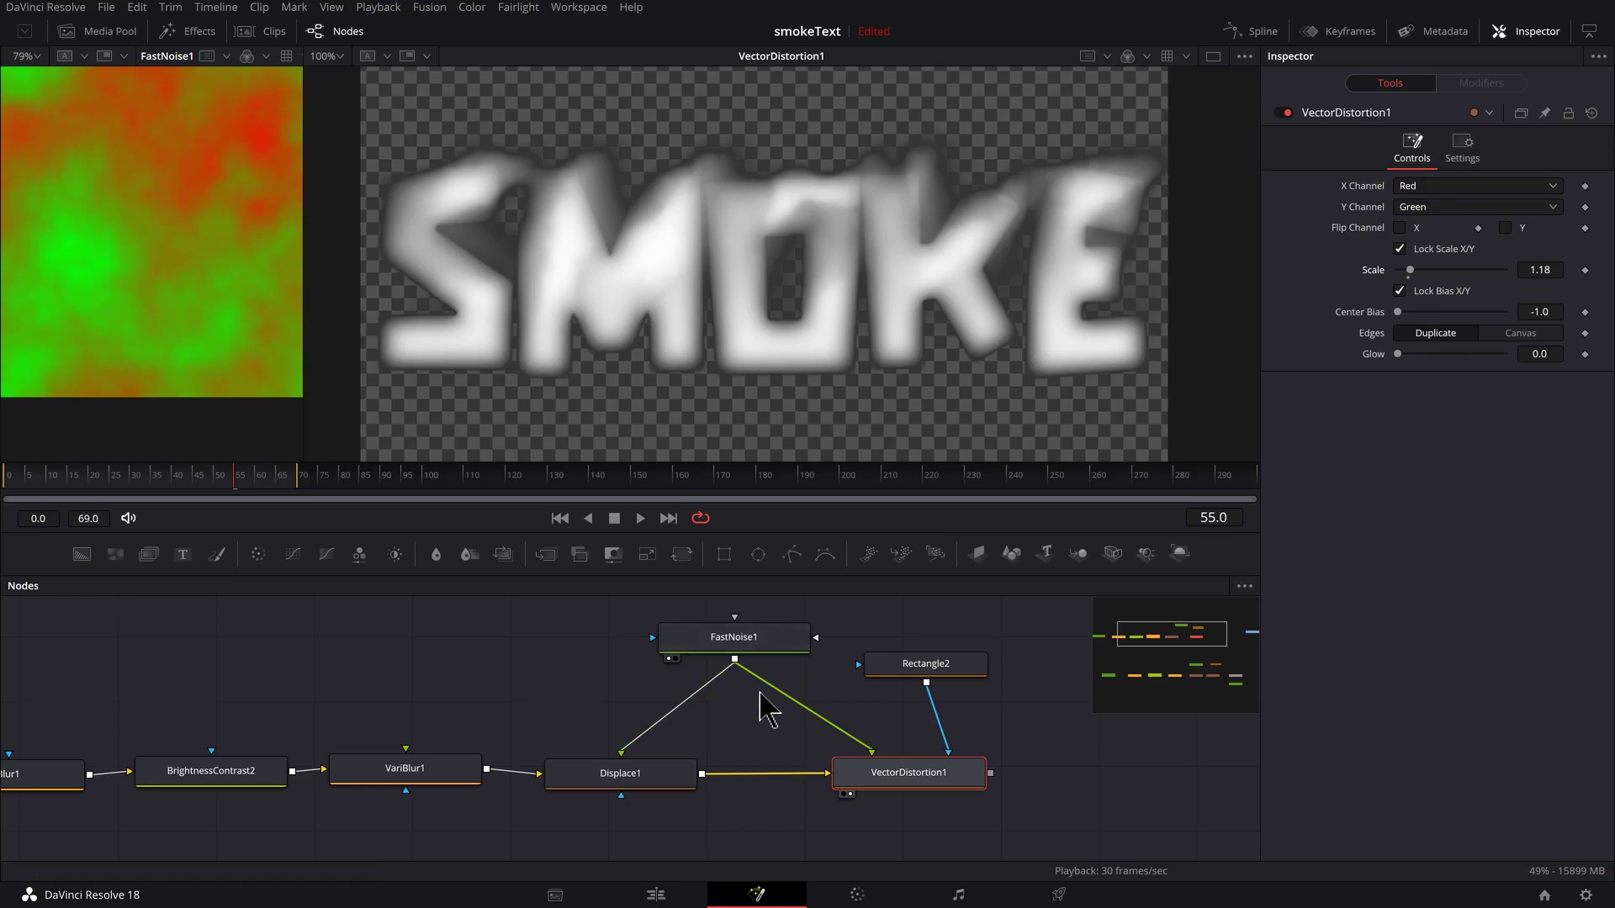
Step: Lower the Fast Noise node's Contrast to 0.77 and its Brightness to -0.52
left_click(729, 646)
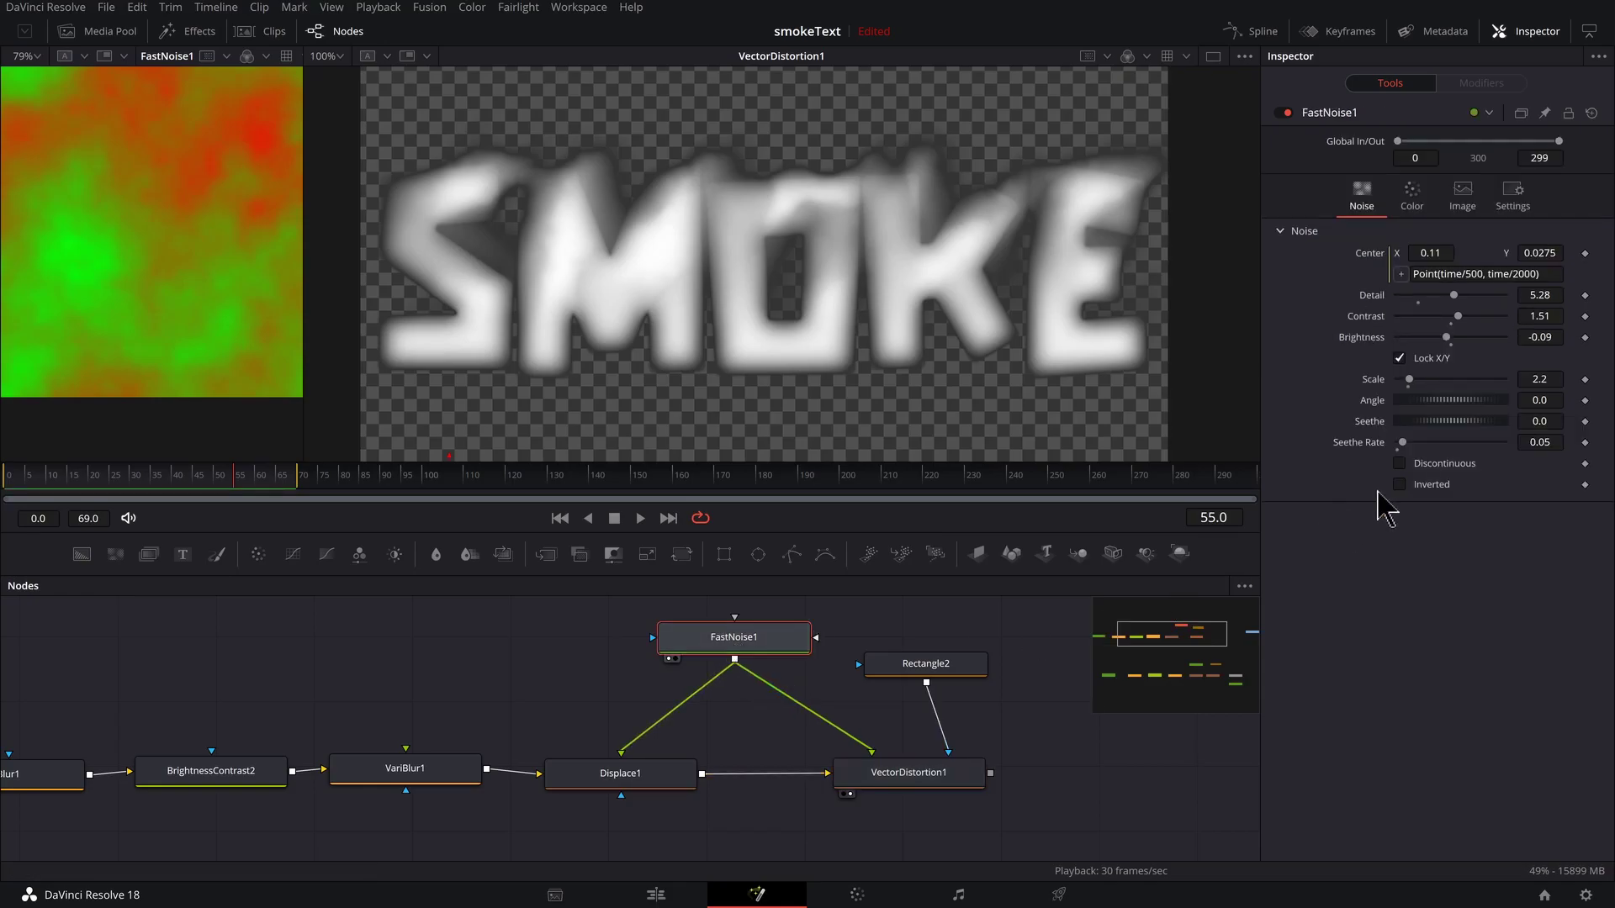
left_click_drag(1453, 318, 1437, 320)
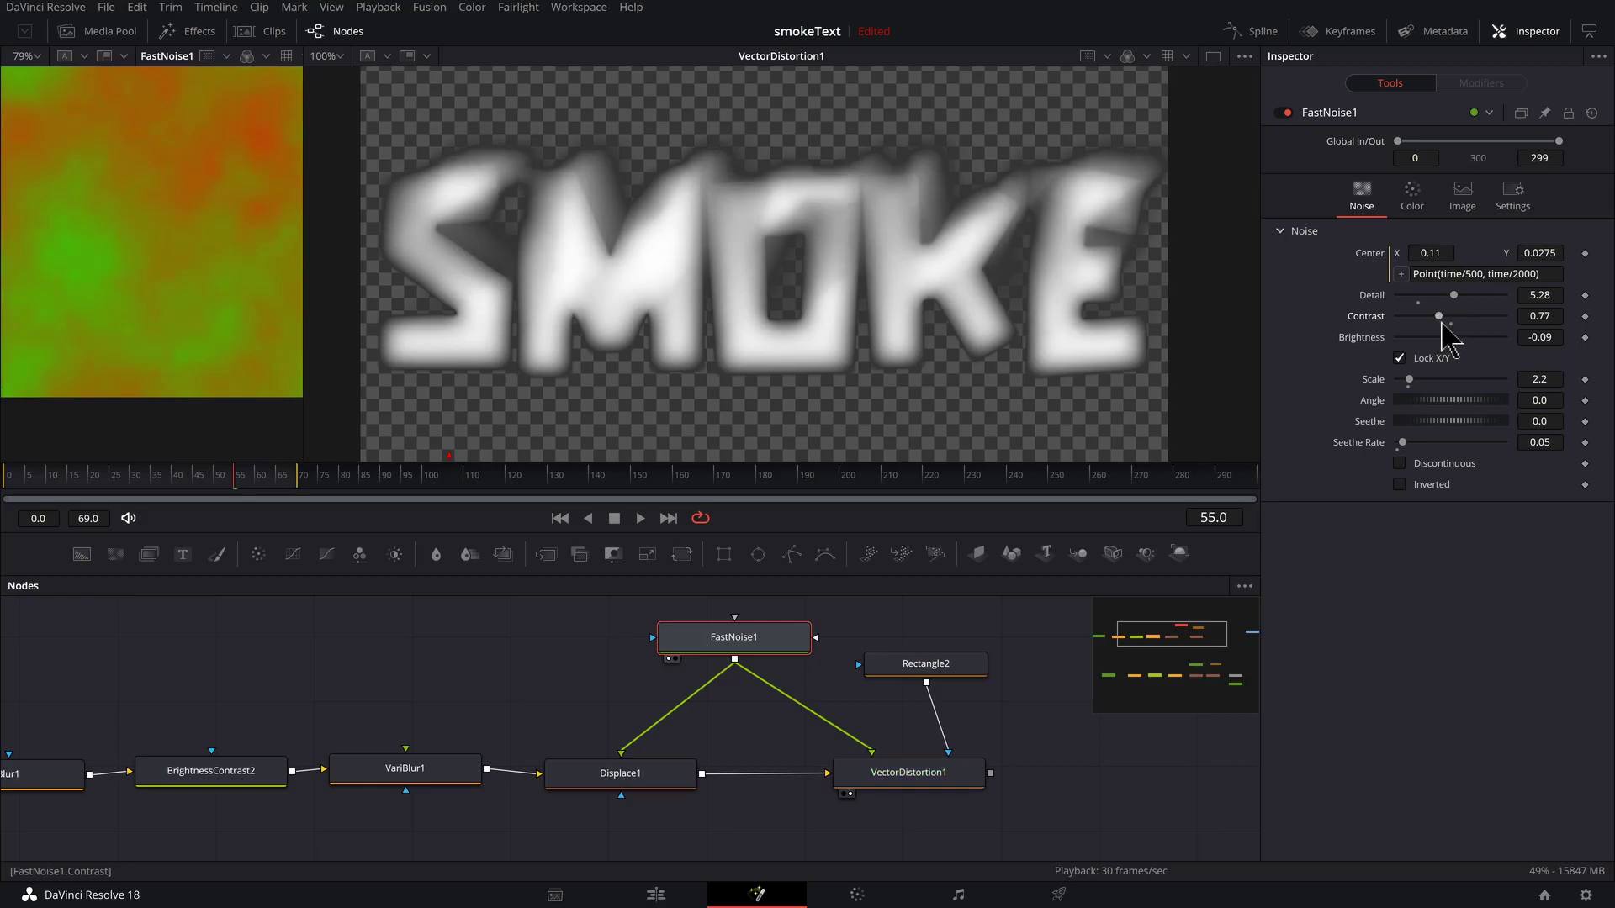
left_click_drag(1462, 336, 1427, 345)
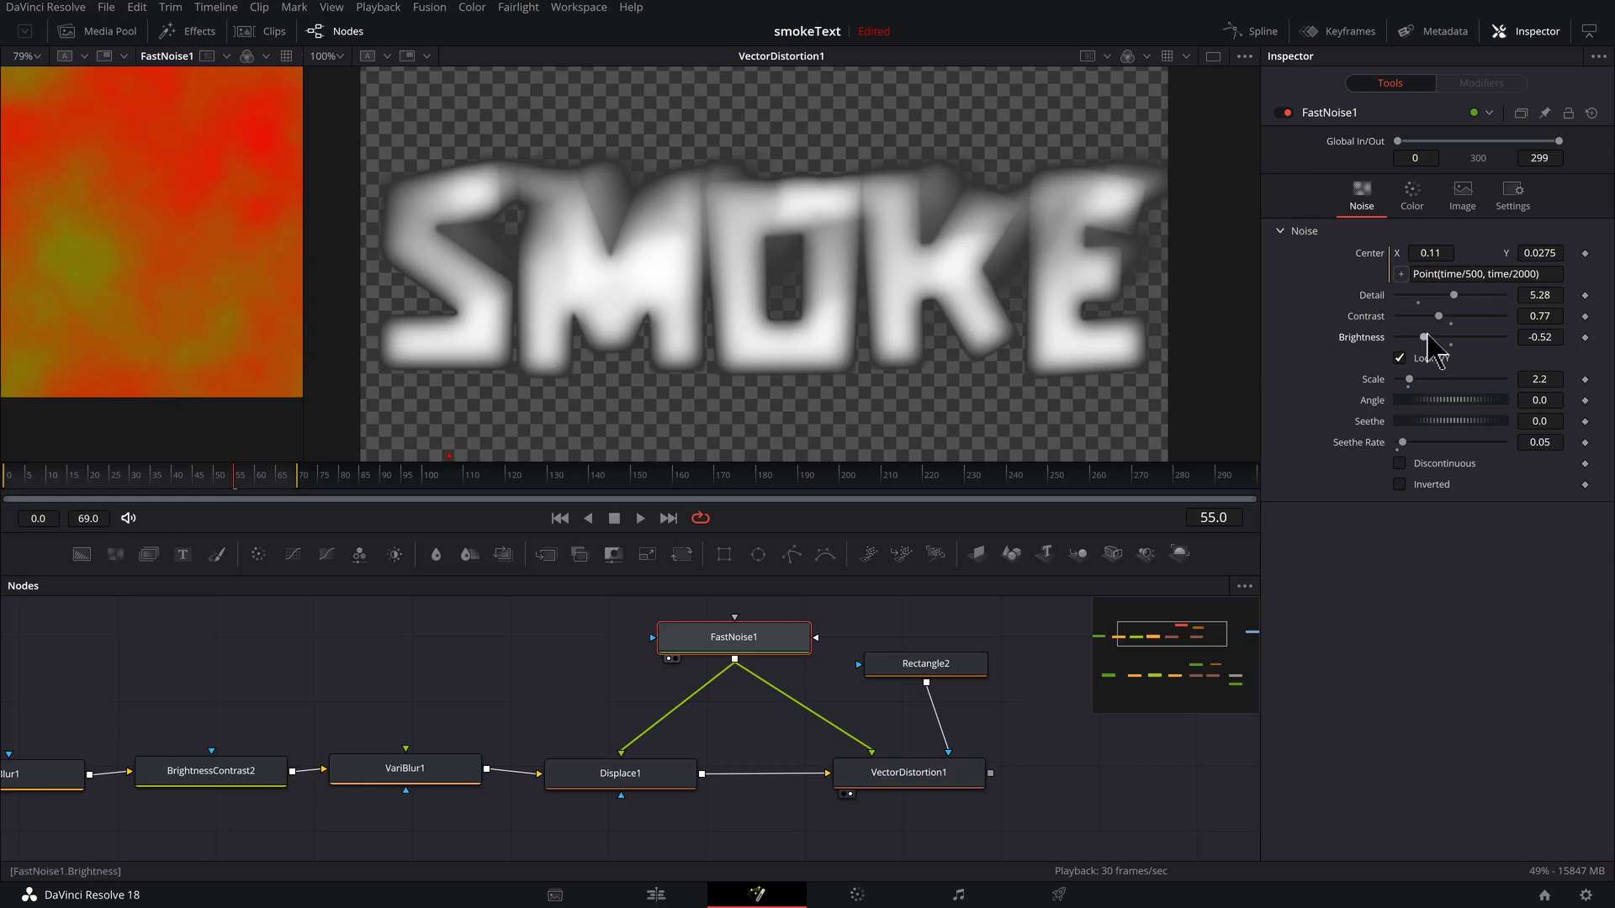
Step: Set the Fast Noise node's Detail to 4.02, Contrast to 1.95, Brightness to -0.28 and Scale to 3.31
left_click_drag(1434, 336, 1423, 379)
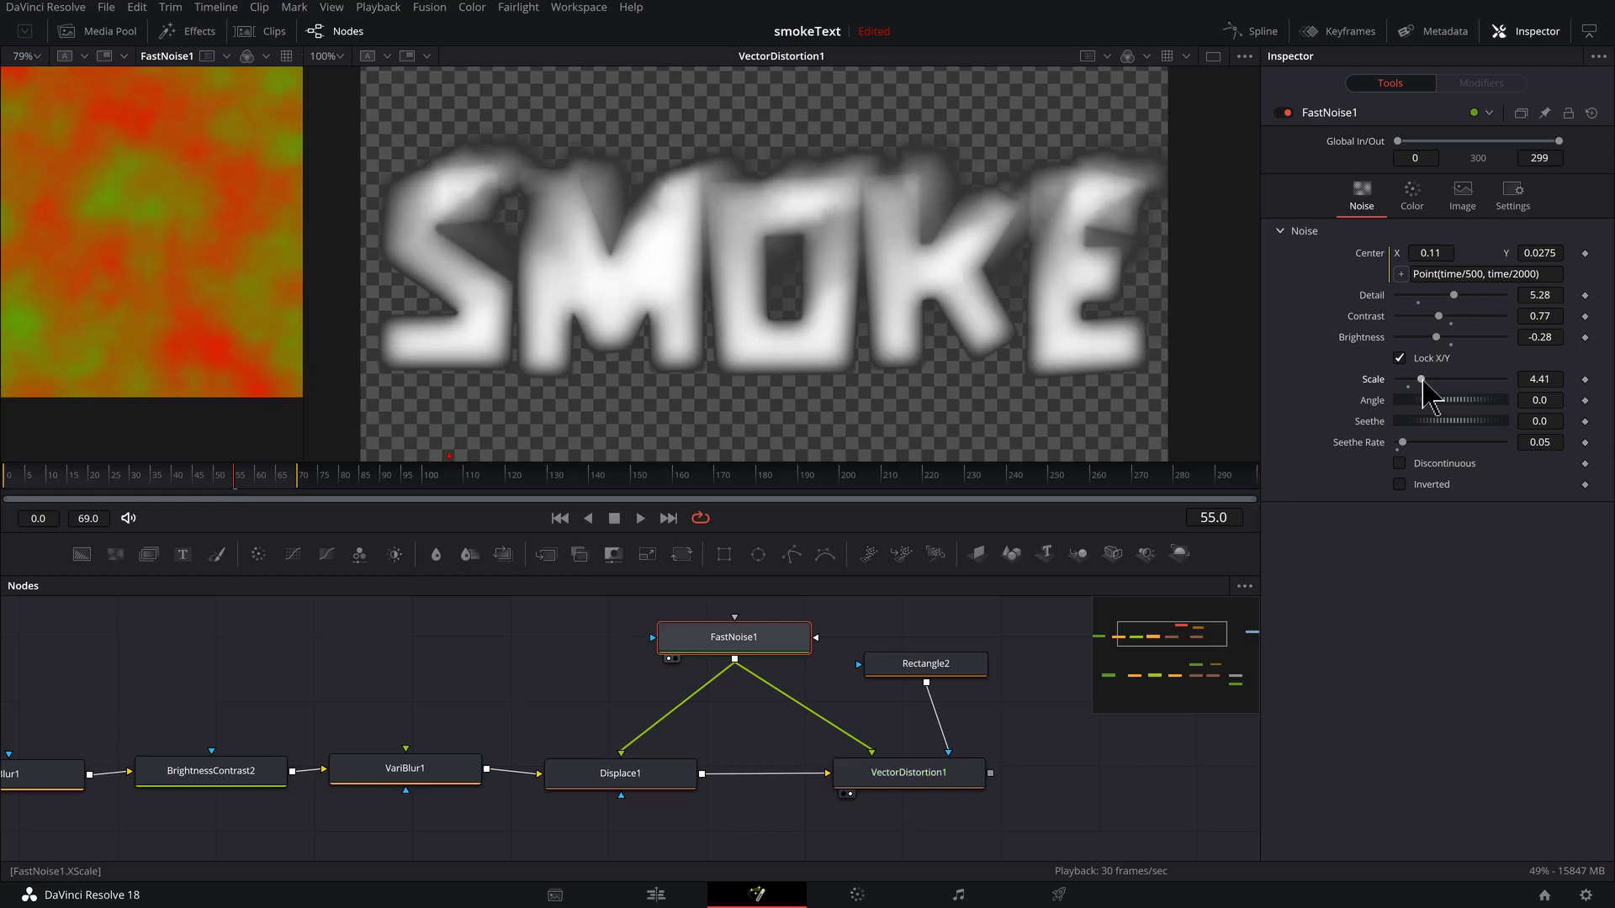
left_click_drag(1422, 380, 1403, 380)
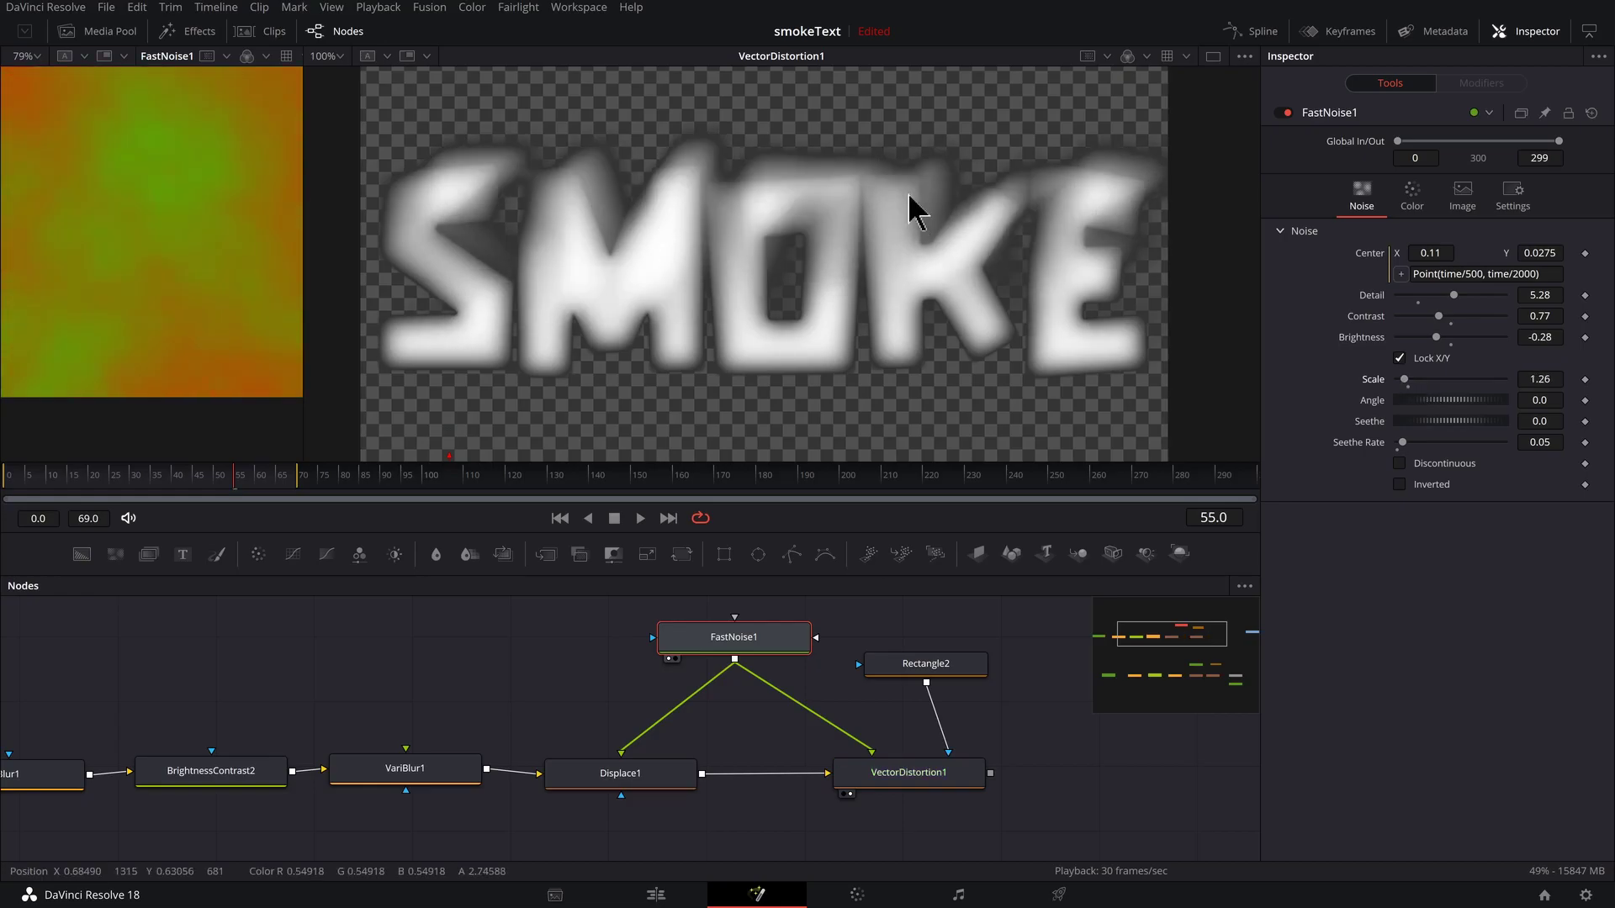
left_click_drag(1454, 295, 1478, 295)
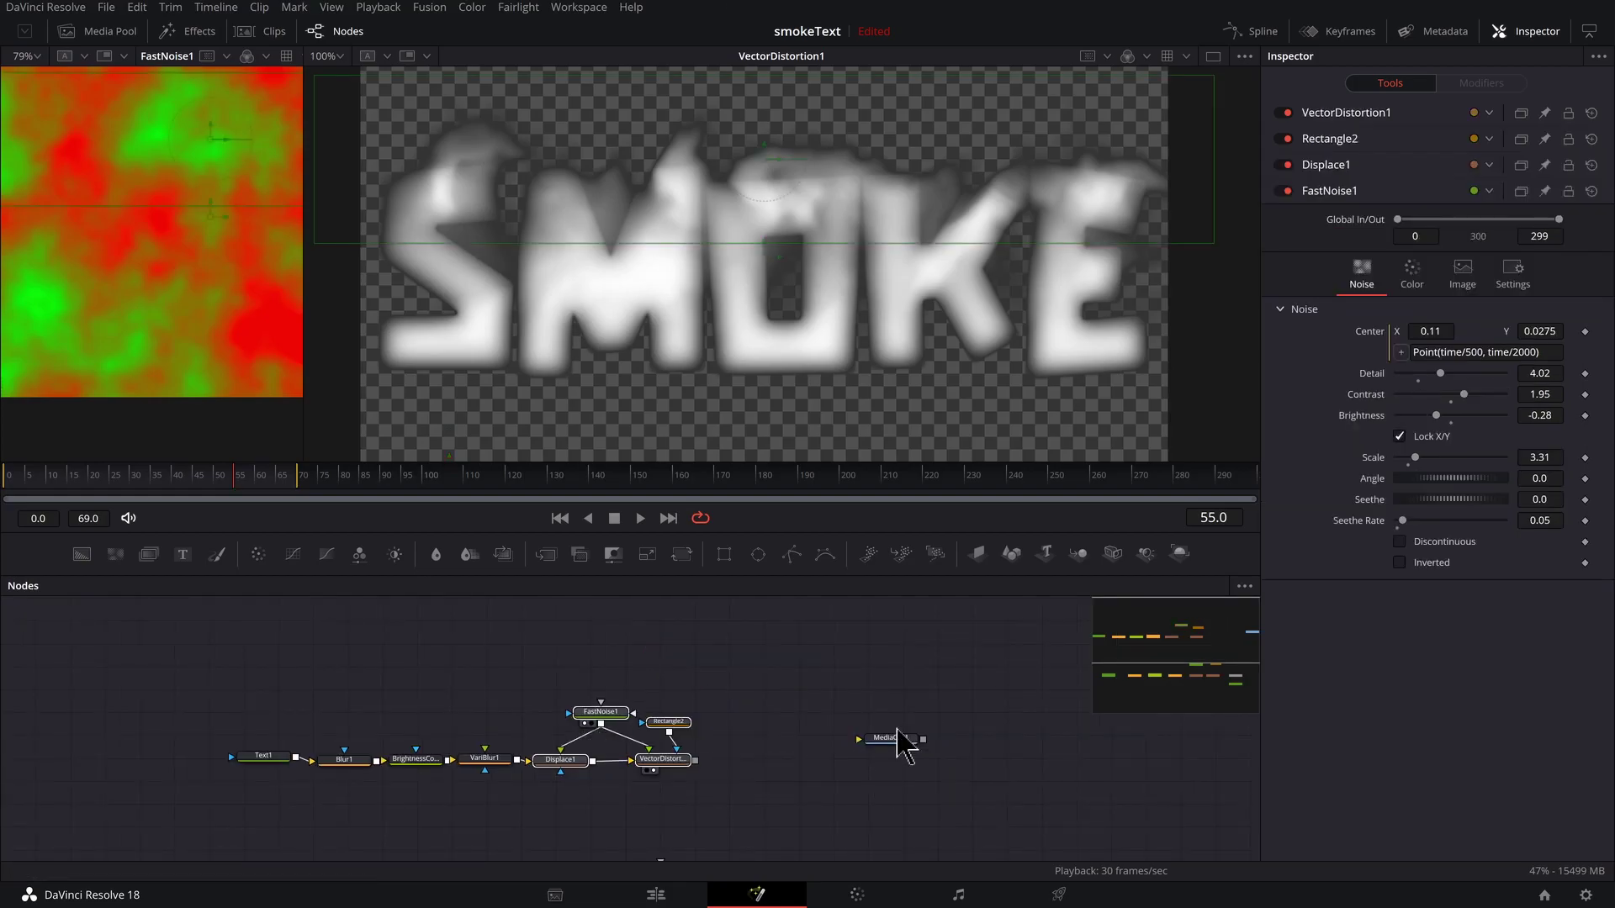
Step: Duplicate the Displace, Vector Distortion, Fast Noise and Rectangle nodes after the first Vector Distortion, and show the new Vector Distortion in the second viewer
left_click_drag(899, 732, 955, 737)
left_click_drag(750, 674, 554, 783)
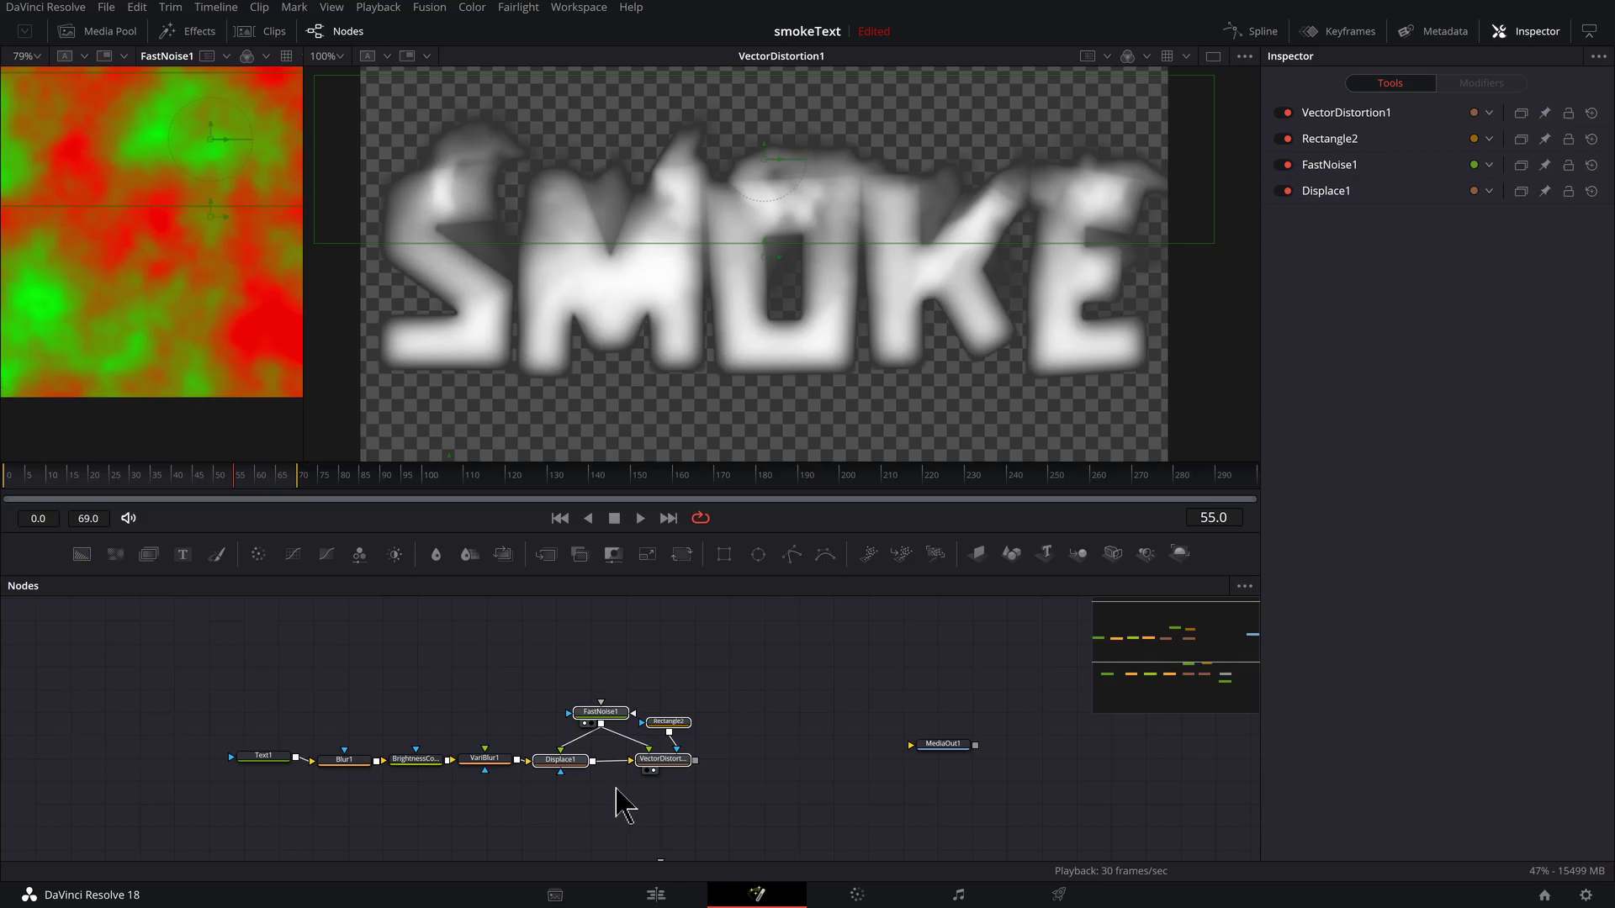
left_click(757, 787)
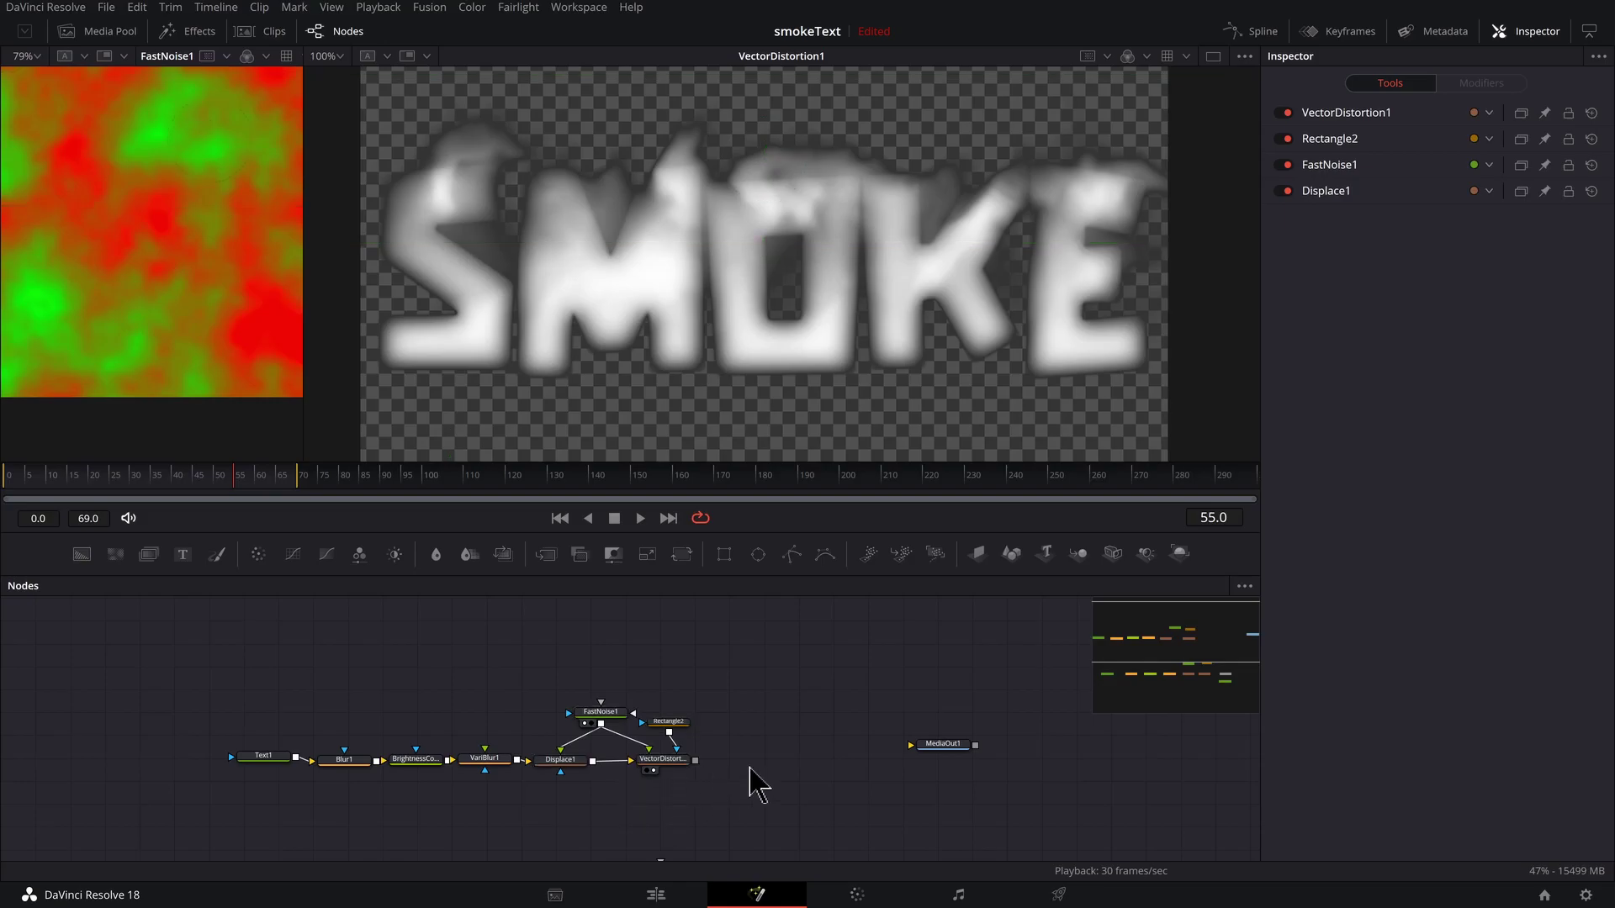
key("ctrl+v")
key("2")
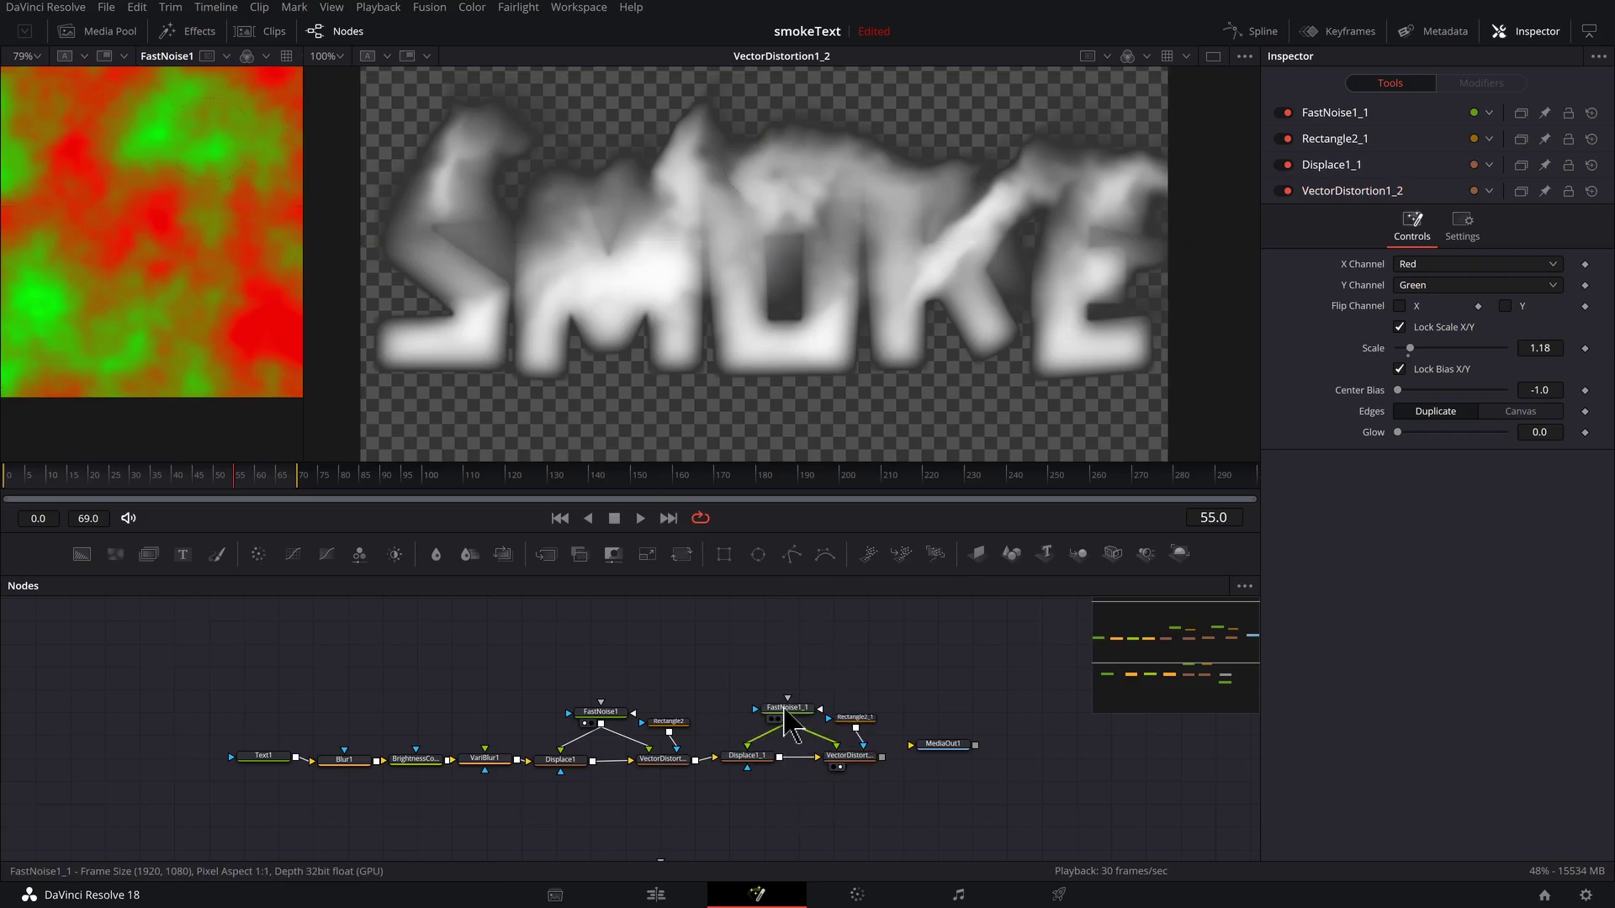
Step: Set the copied Fast Noise's Angle to 96.5, Seethe to 0.101 and Center expression to Point(time/400, time/1500)
left_click(788, 707)
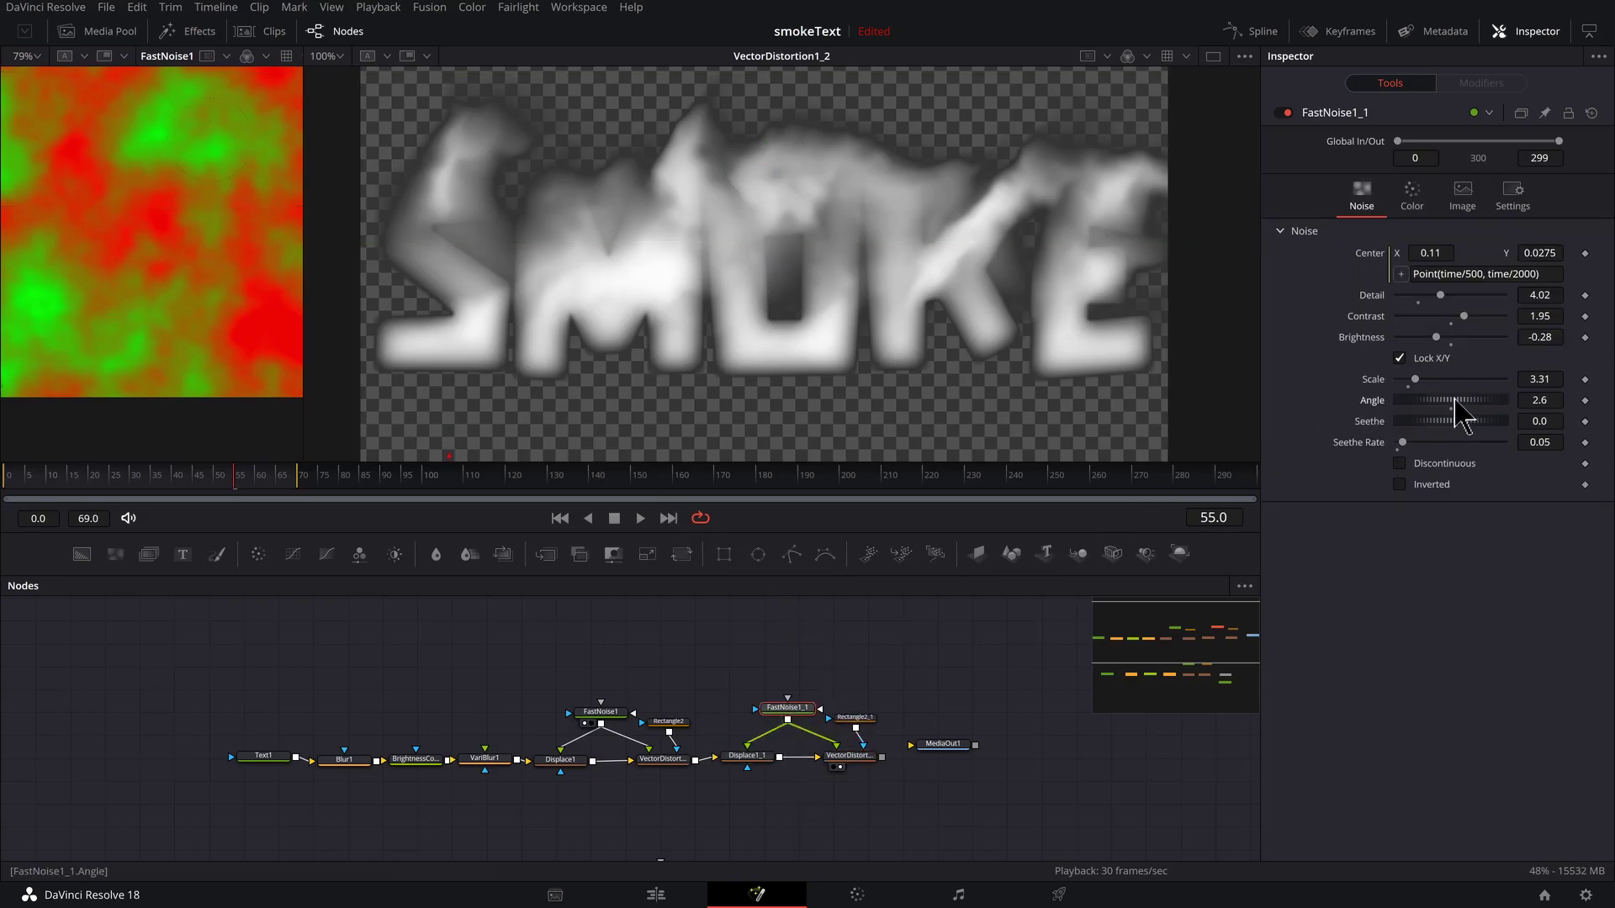
left_click_drag(1455, 400, 1461, 419)
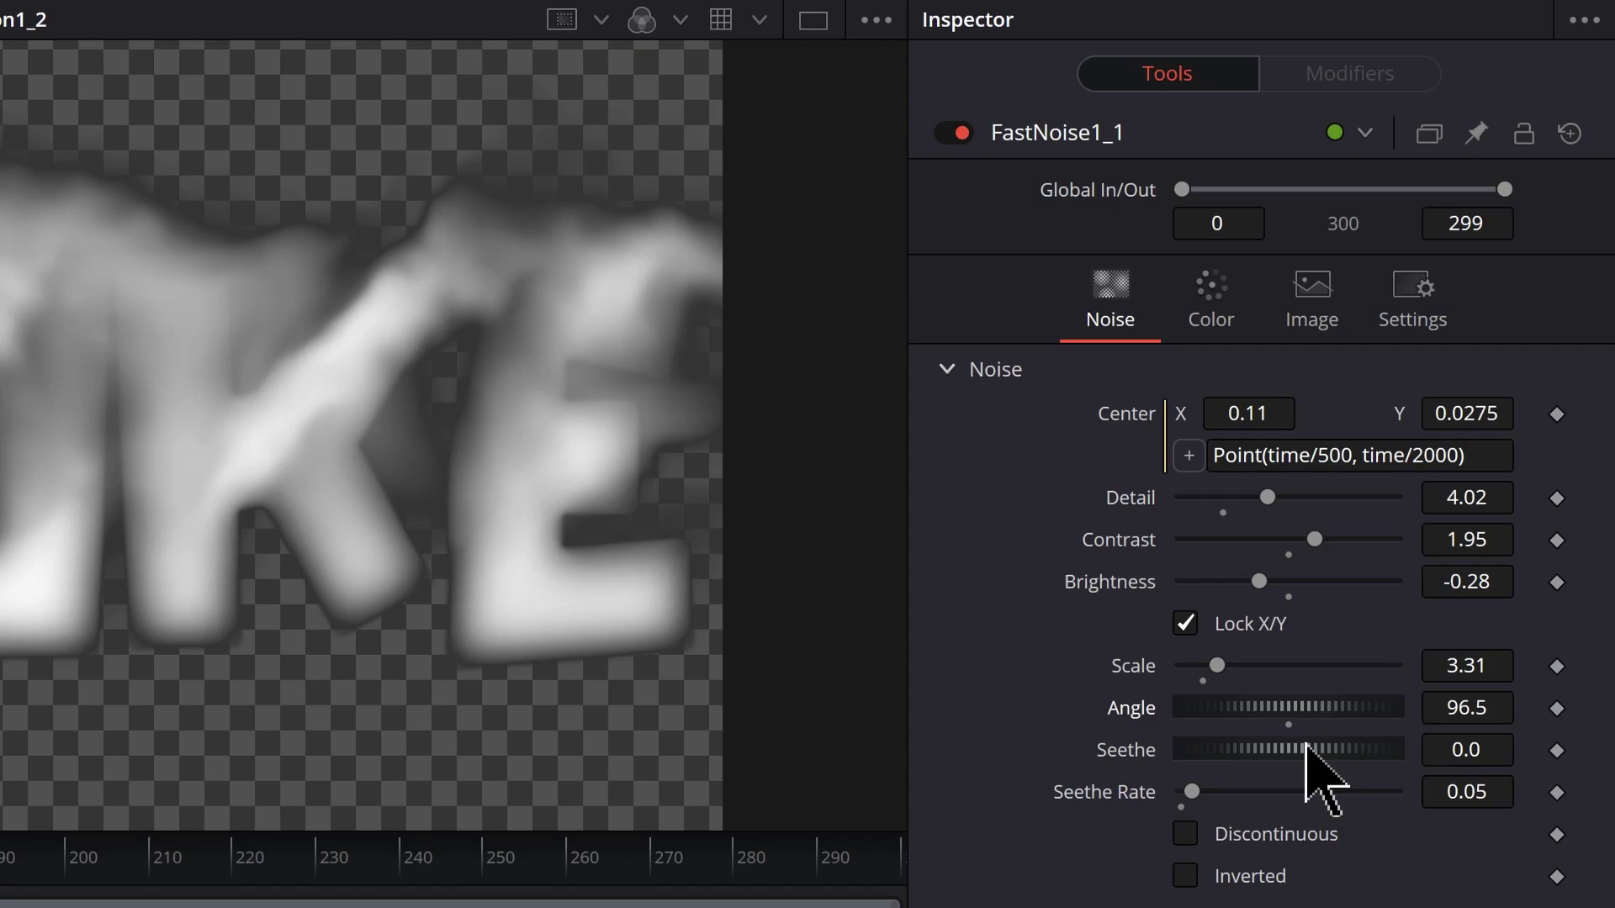
left_click(1327, 461)
key("BackSpace")
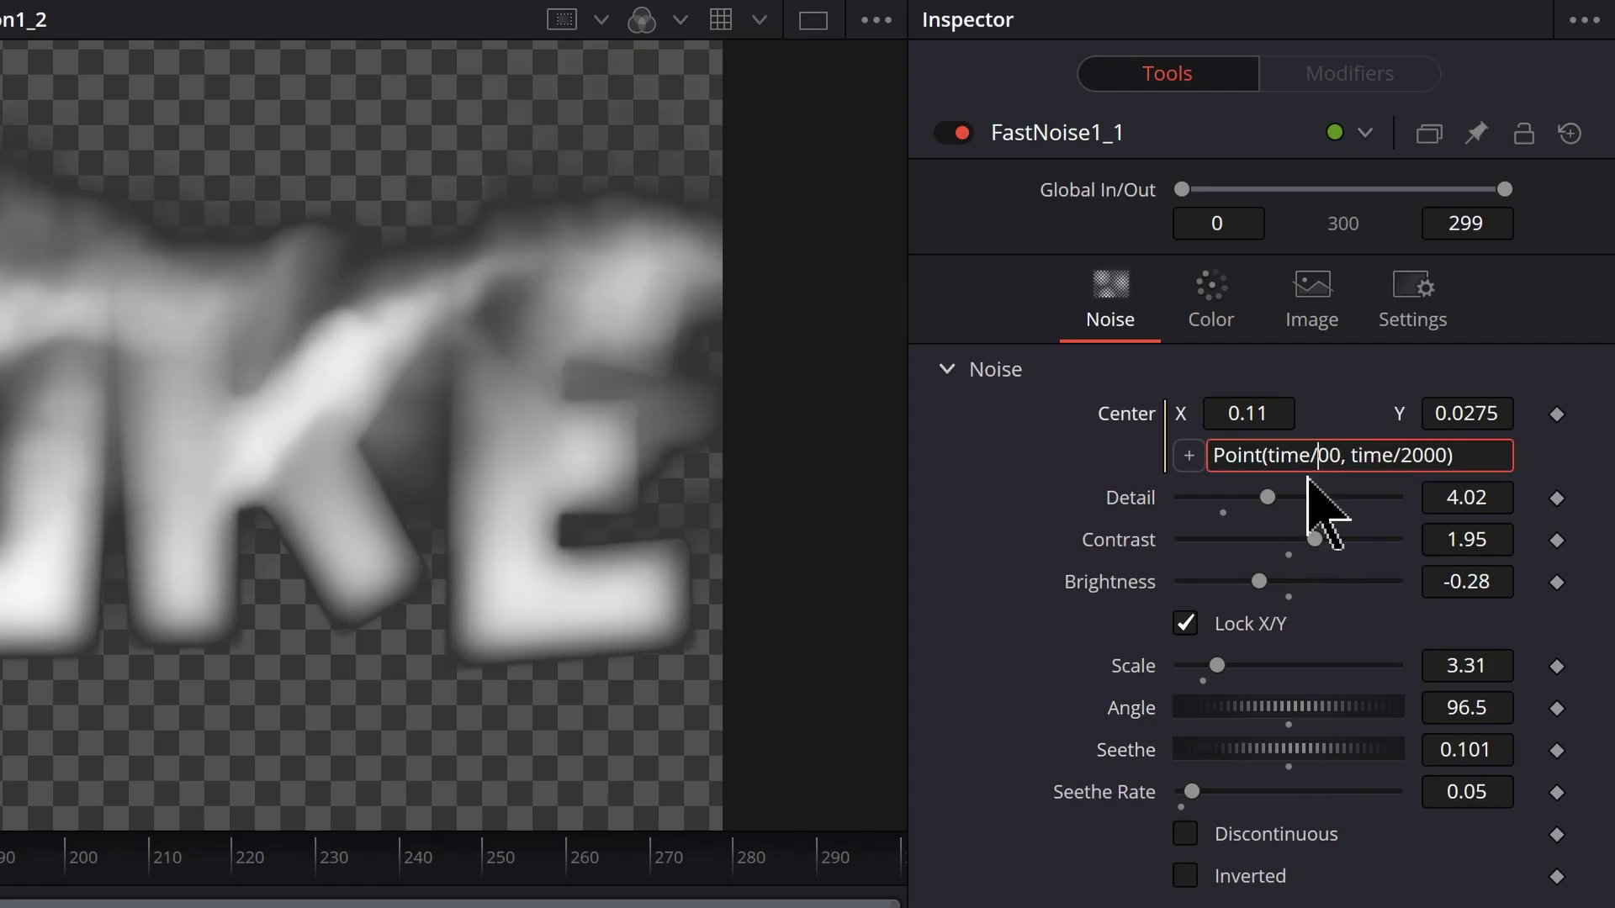
type("4")
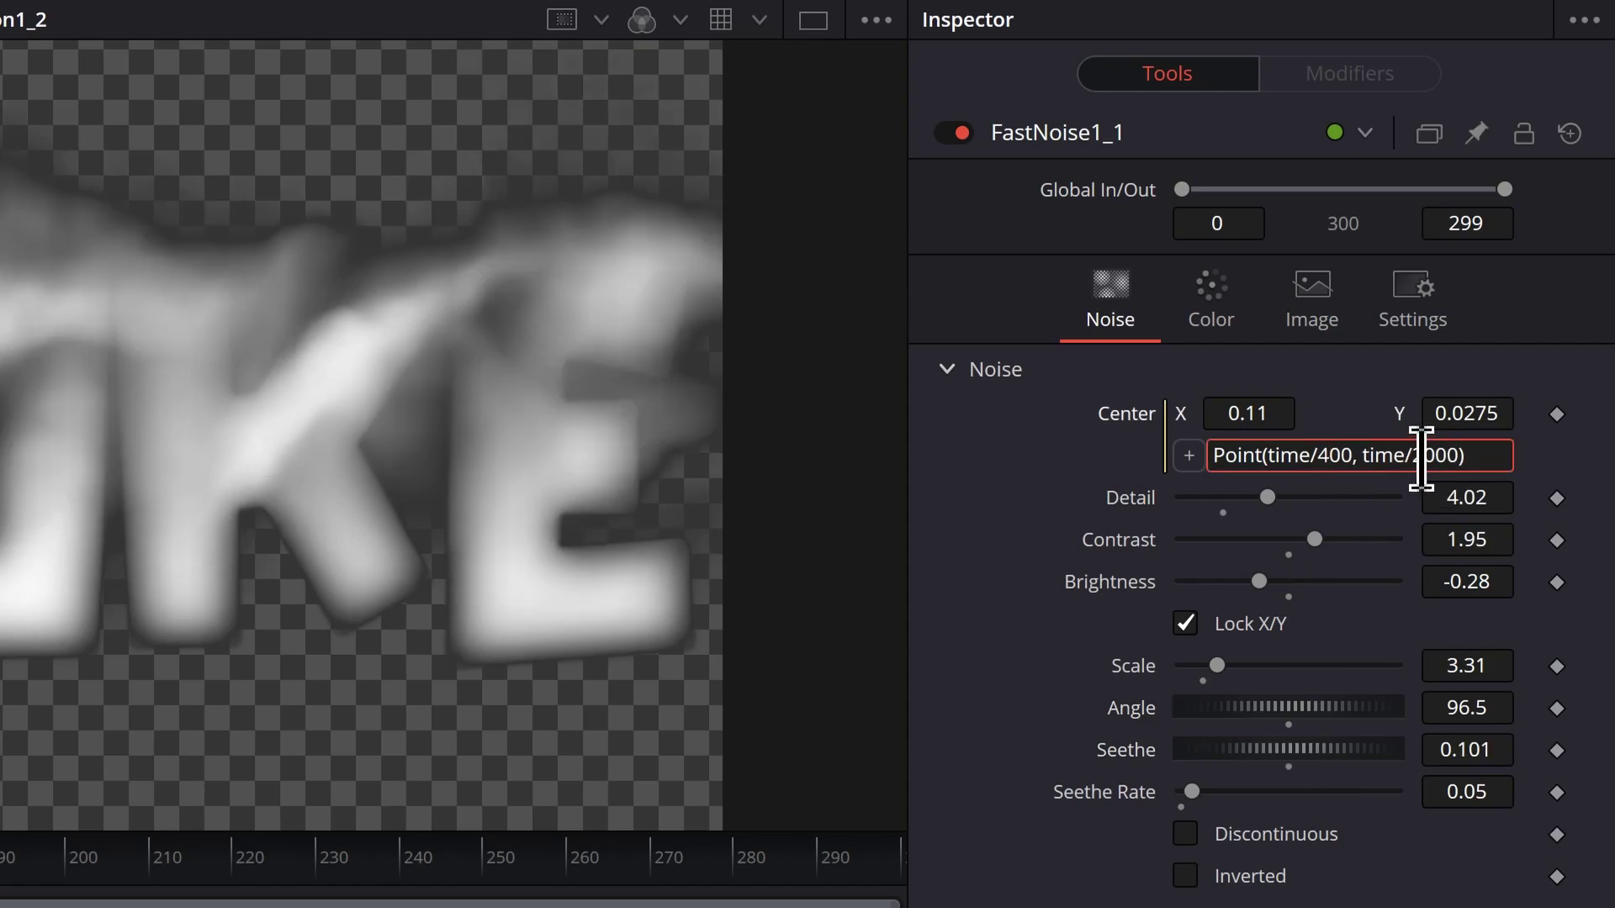
left_click_drag(1414, 458, 1435, 457)
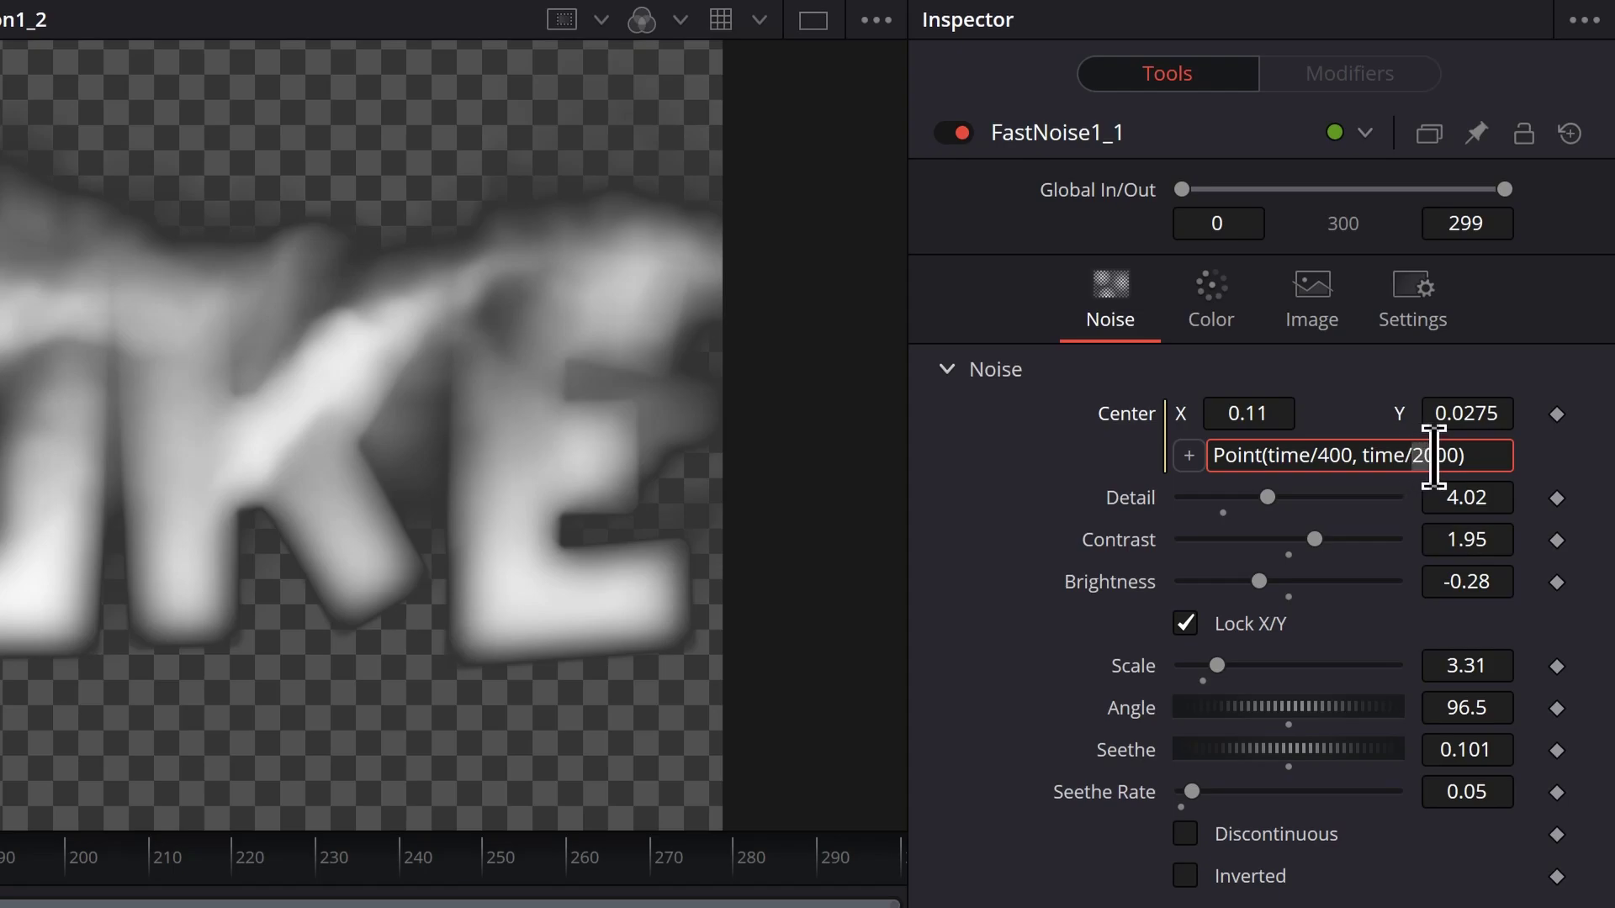
type("5")
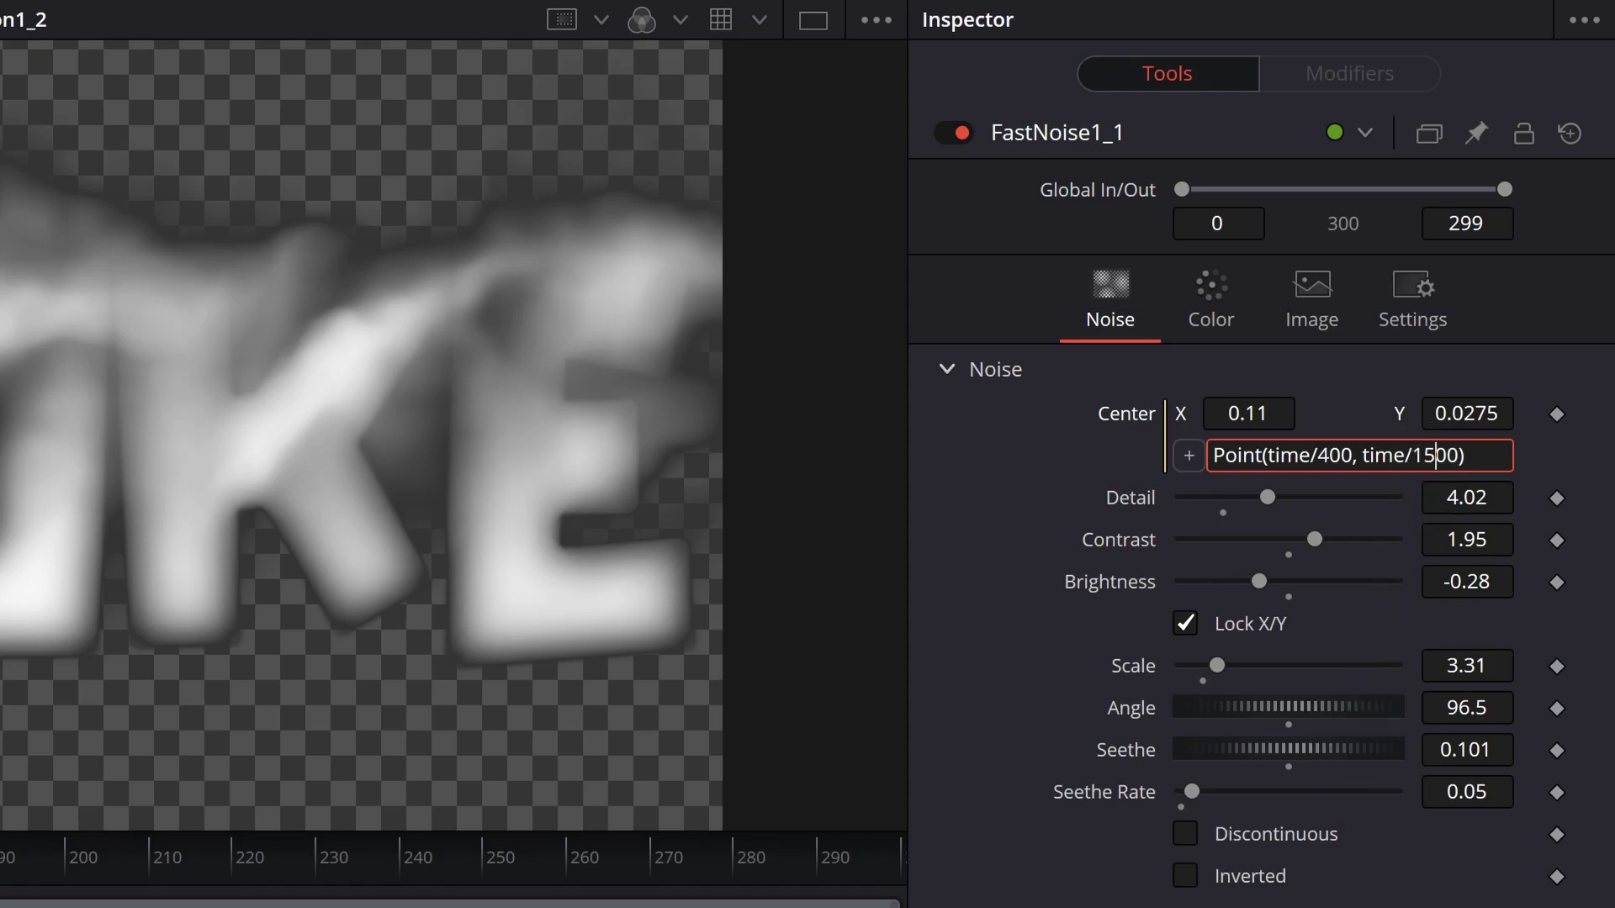
key("Return")
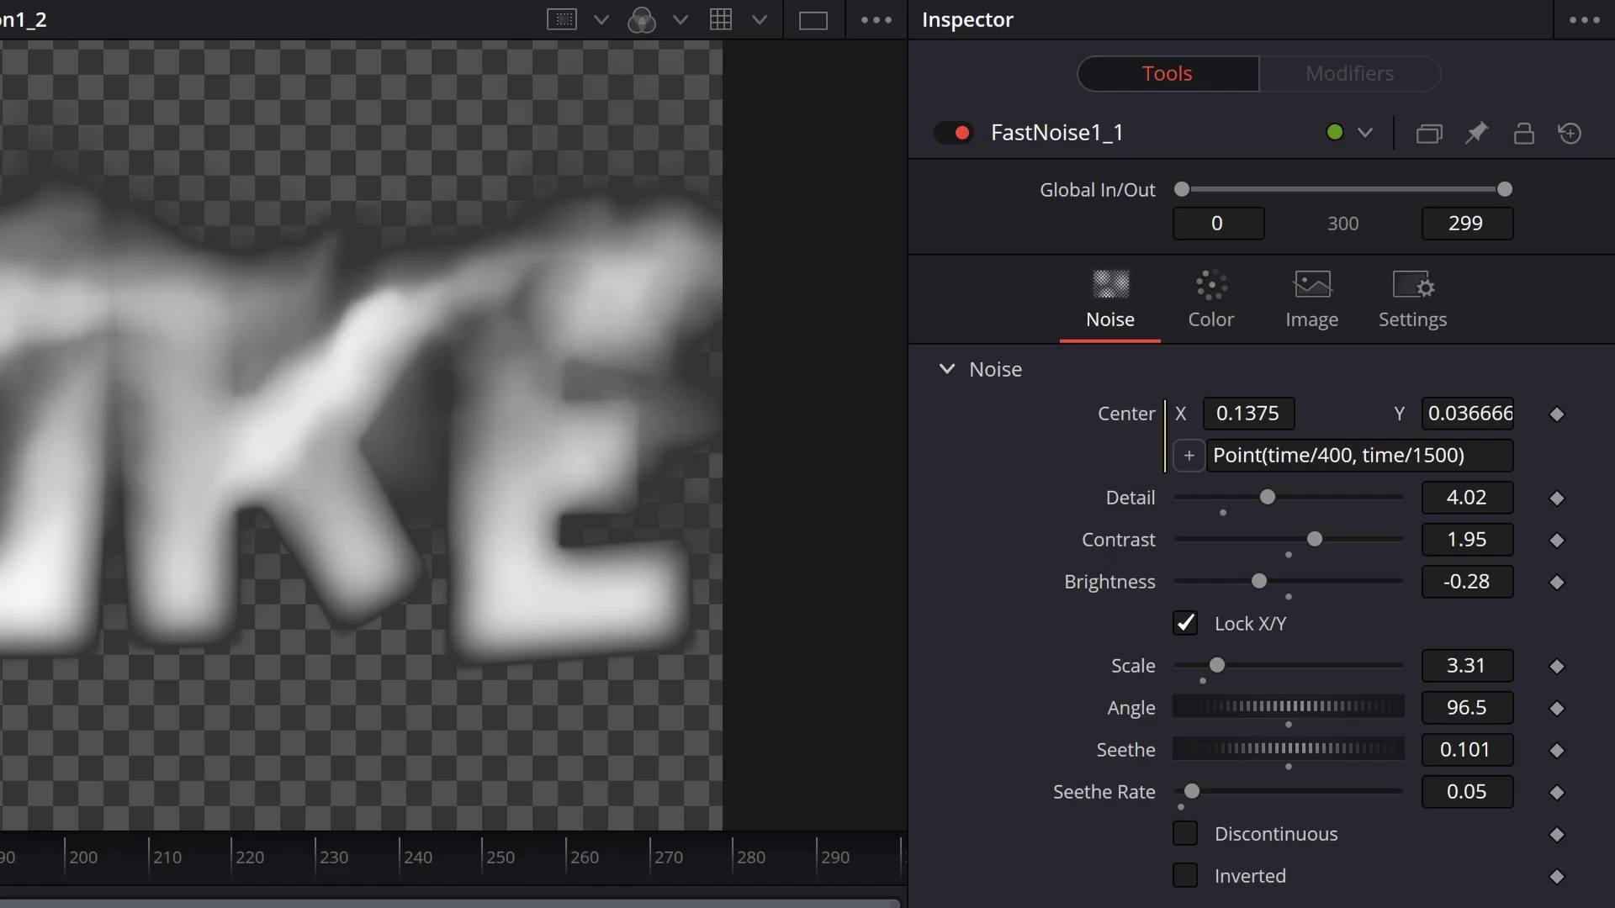
Step: Slightly raise the copied Fast Noise's Brightness and Scale, and set the copied Vector Distortion's Scale to 1.65
left_click_drag(1259, 581, 1273, 581)
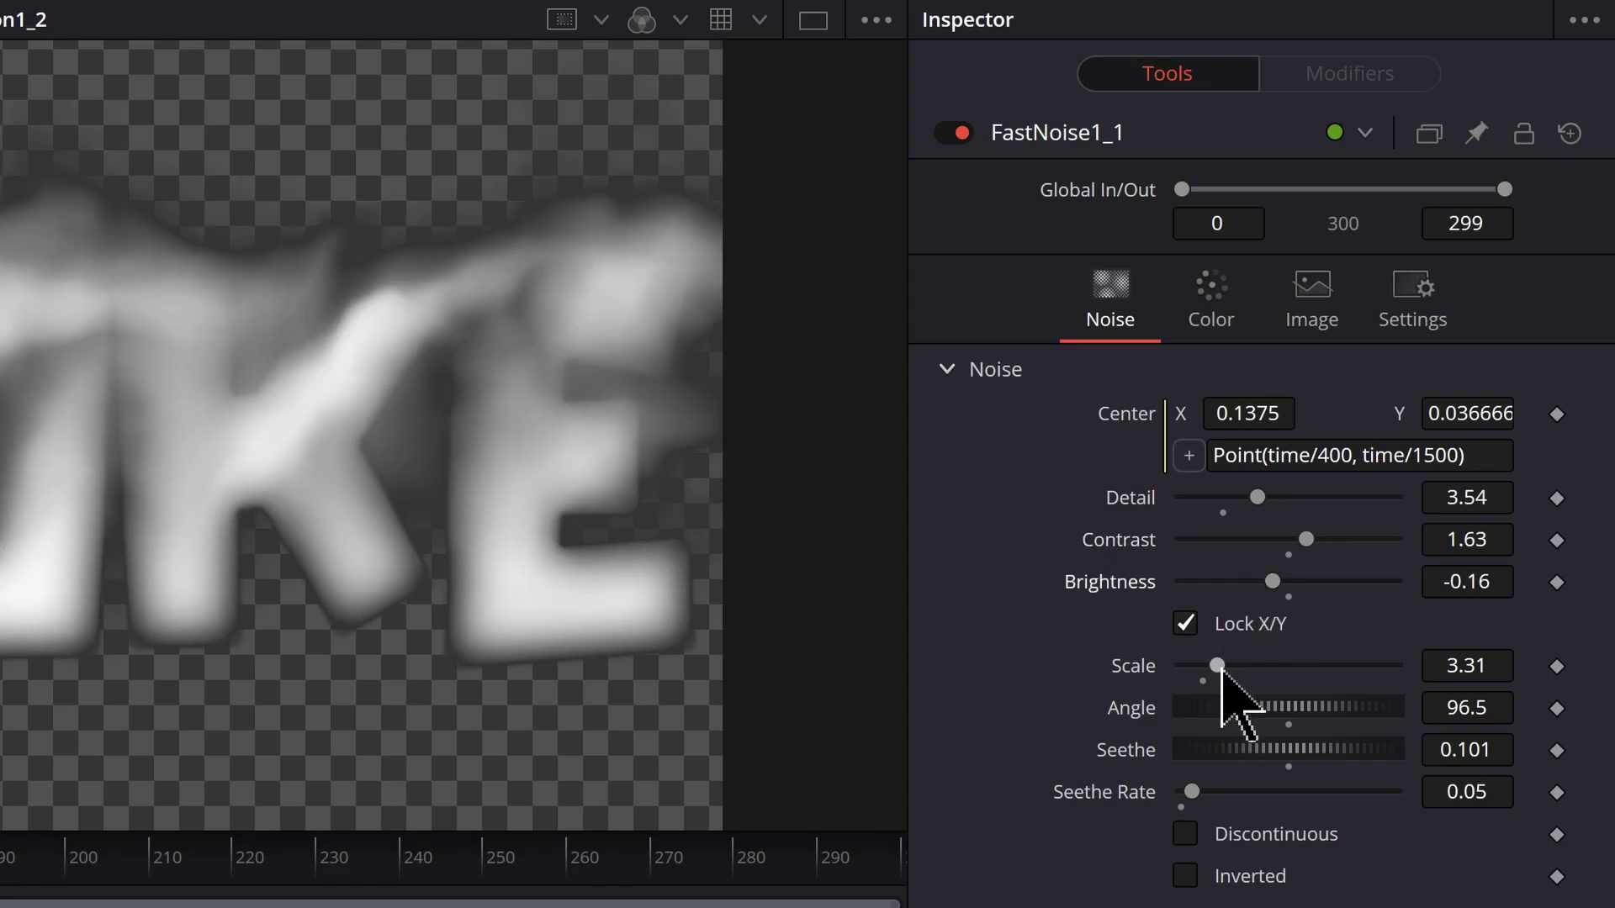
left_click_drag(1221, 668, 1225, 668)
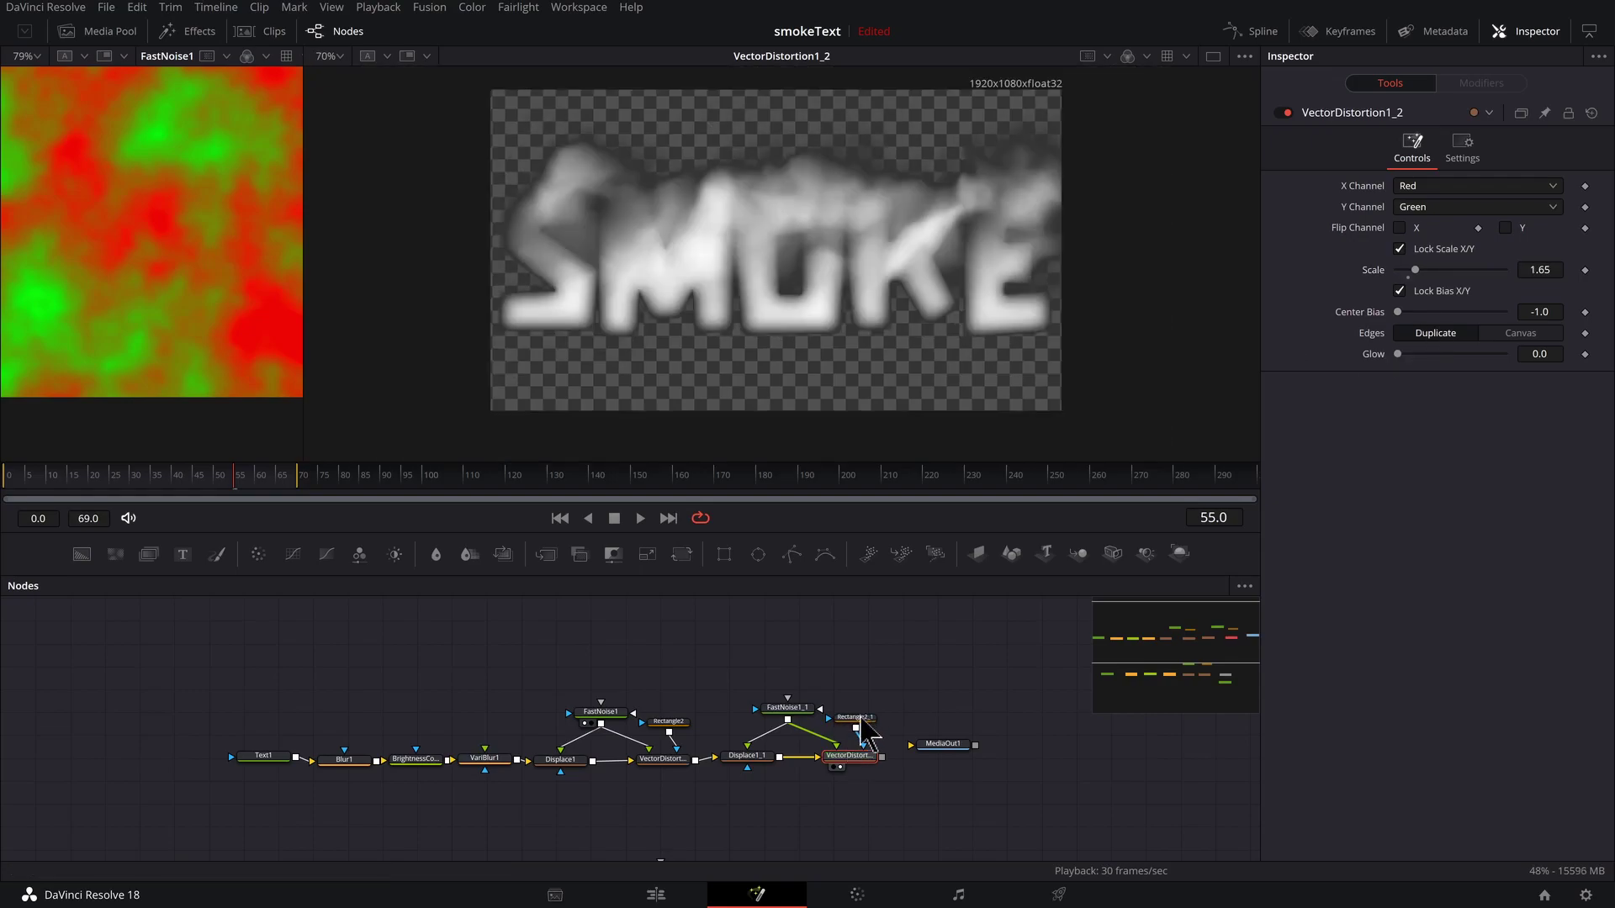
Step: Move the copied Rectangle mask over the letters' lower edge at Center Y 0.259, with Height about 0.161 and Soft Edge 0.1039
left_click(853, 717)
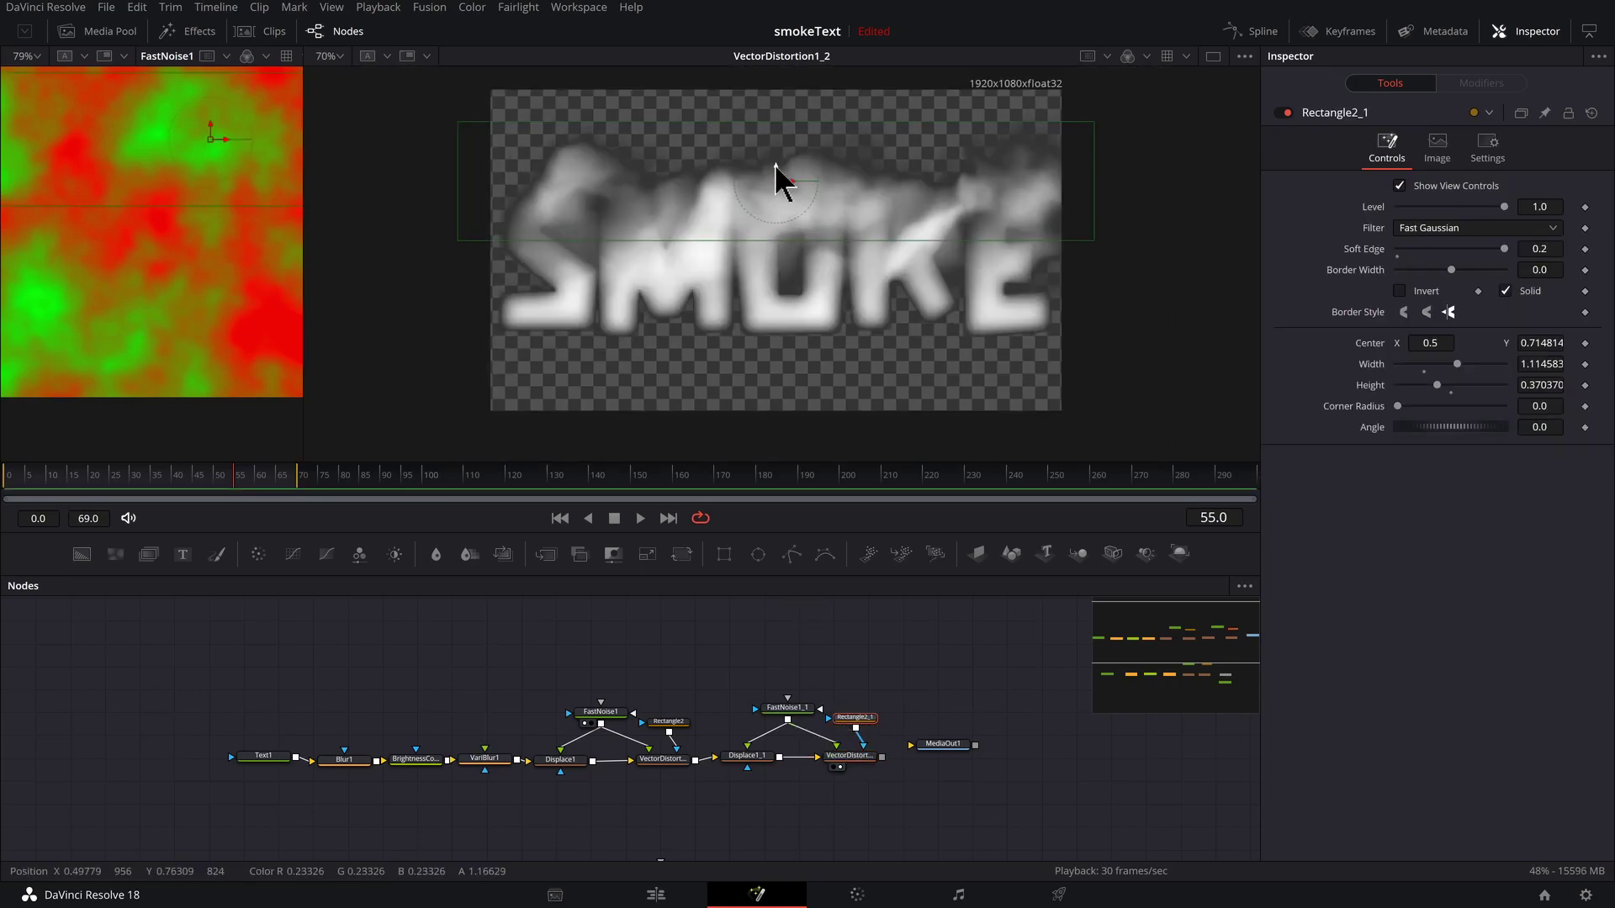
left_click_drag(776, 167, 814, 353)
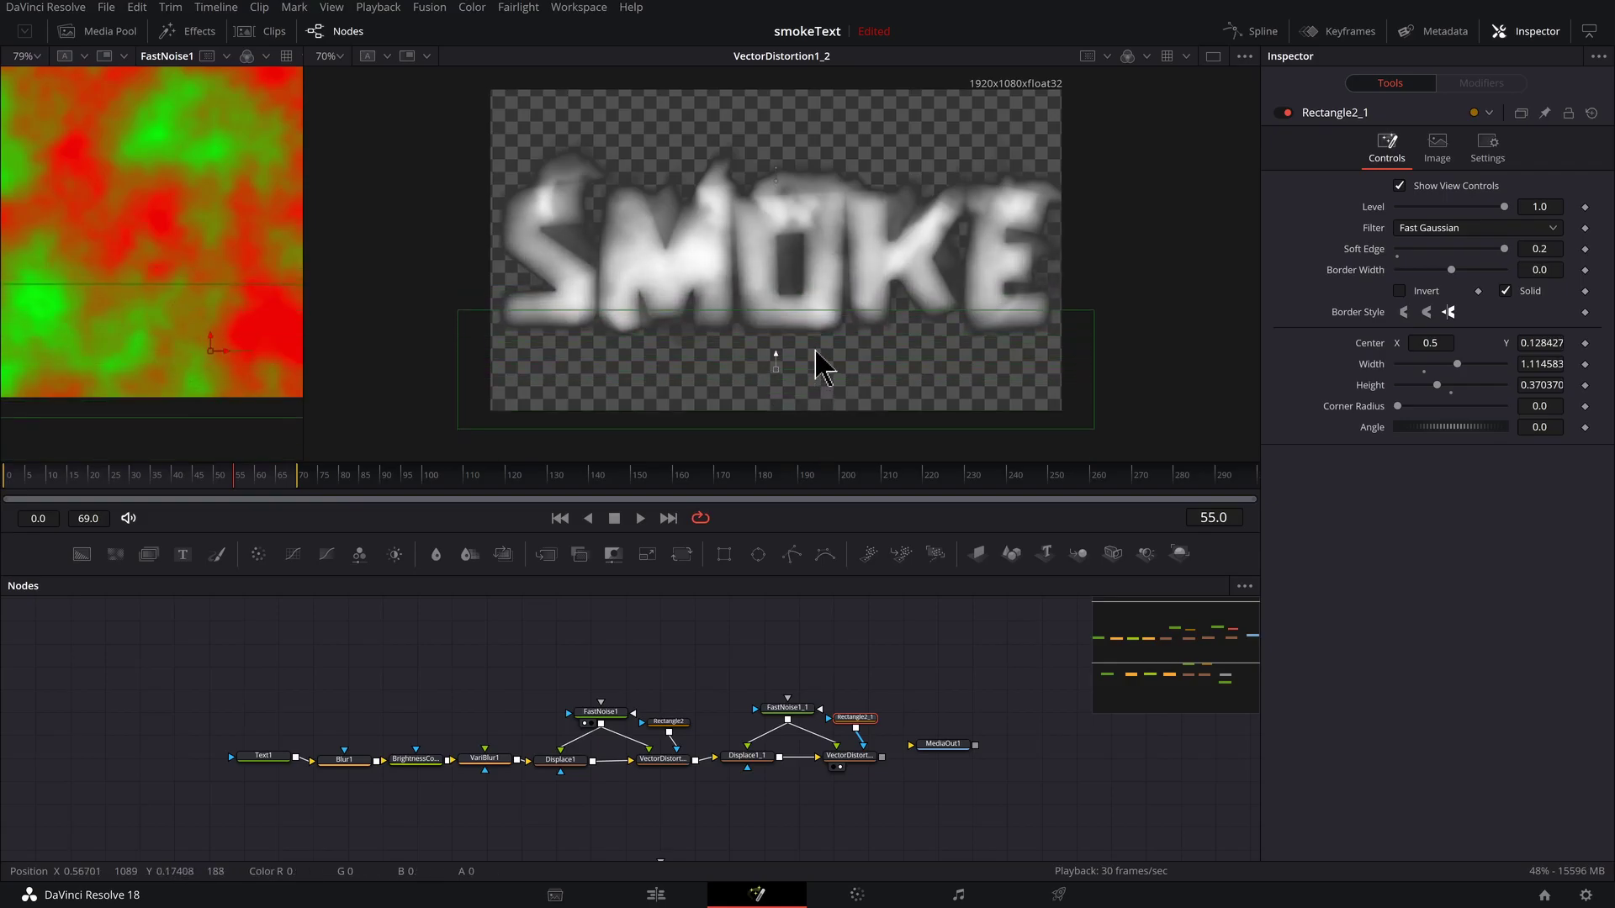
left_click_drag(815, 428, 780, 313)
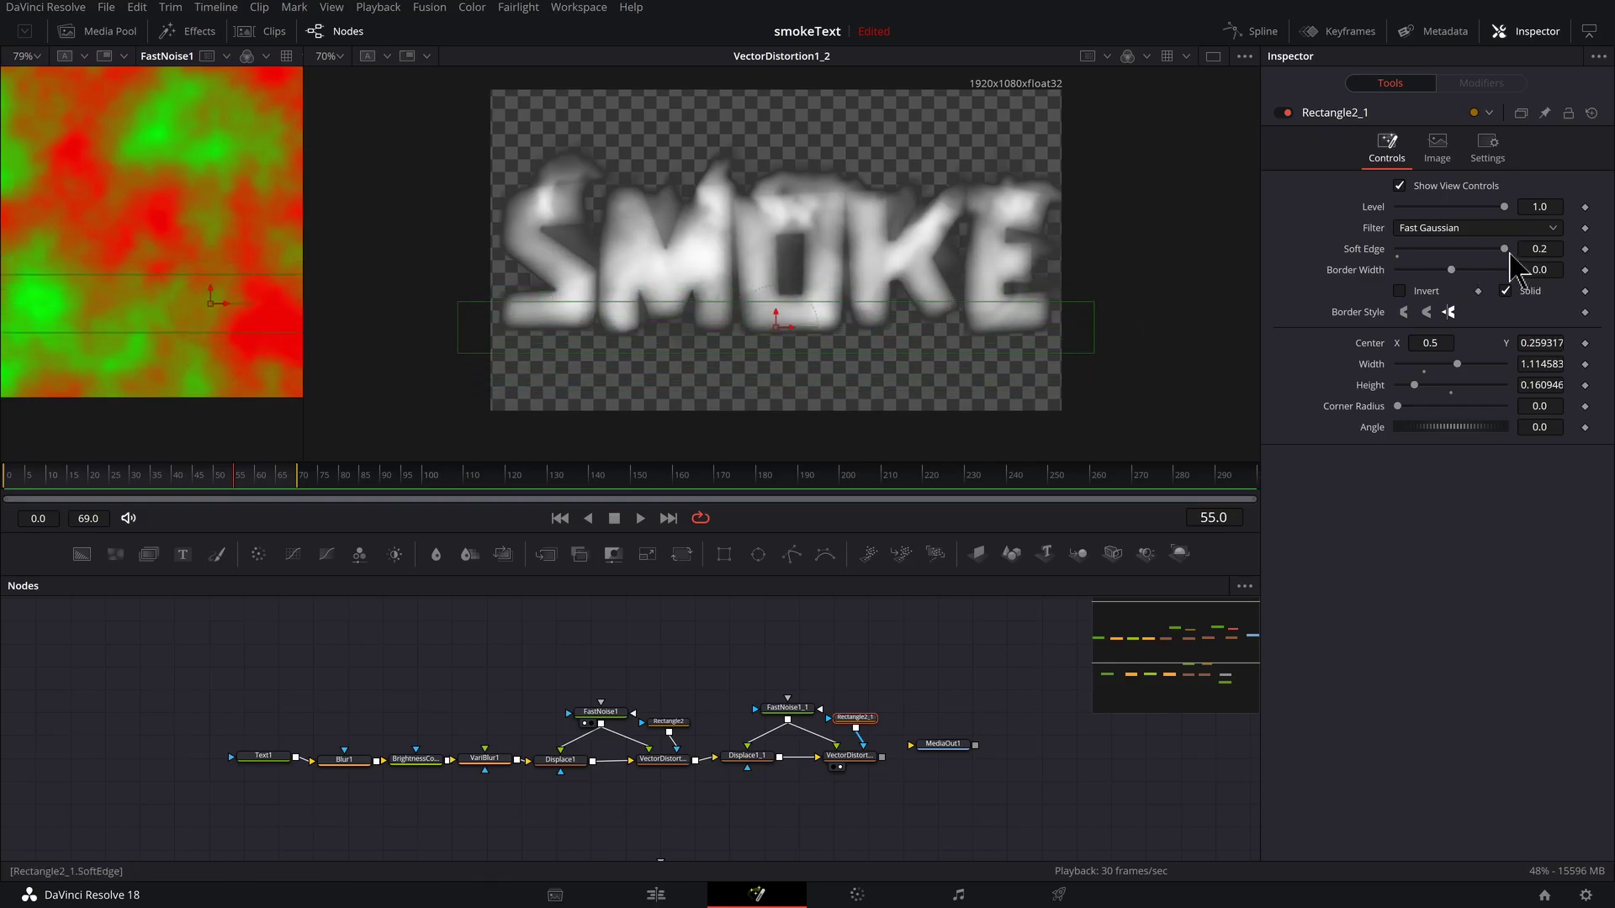
left_click_drag(1504, 249, 1462, 264)
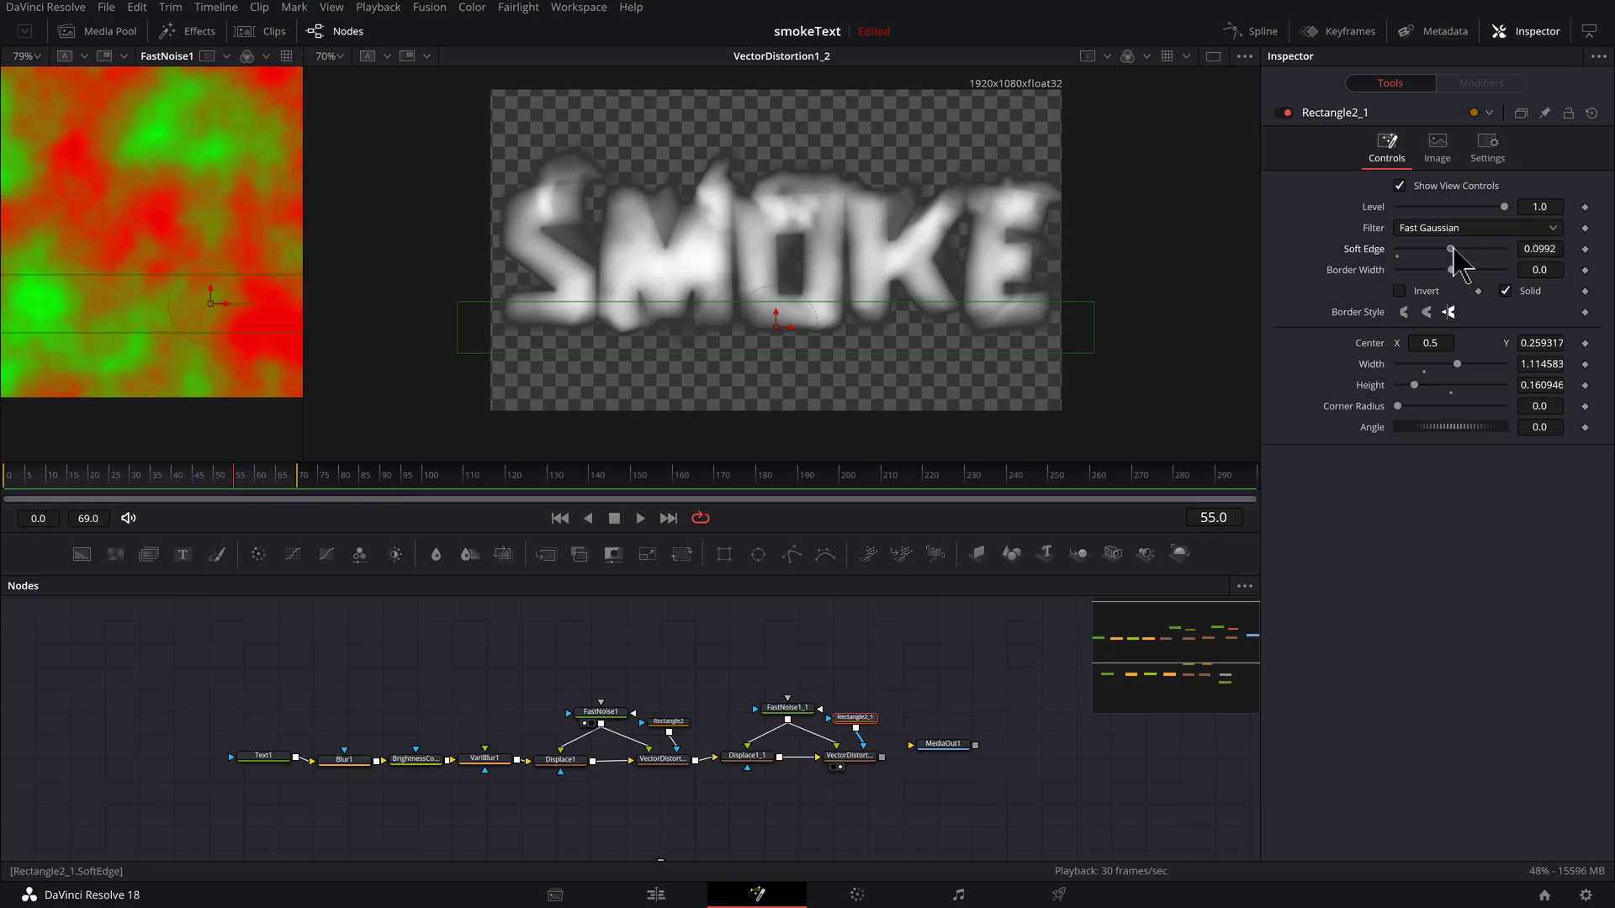
scroll(851, 325, "up", 2)
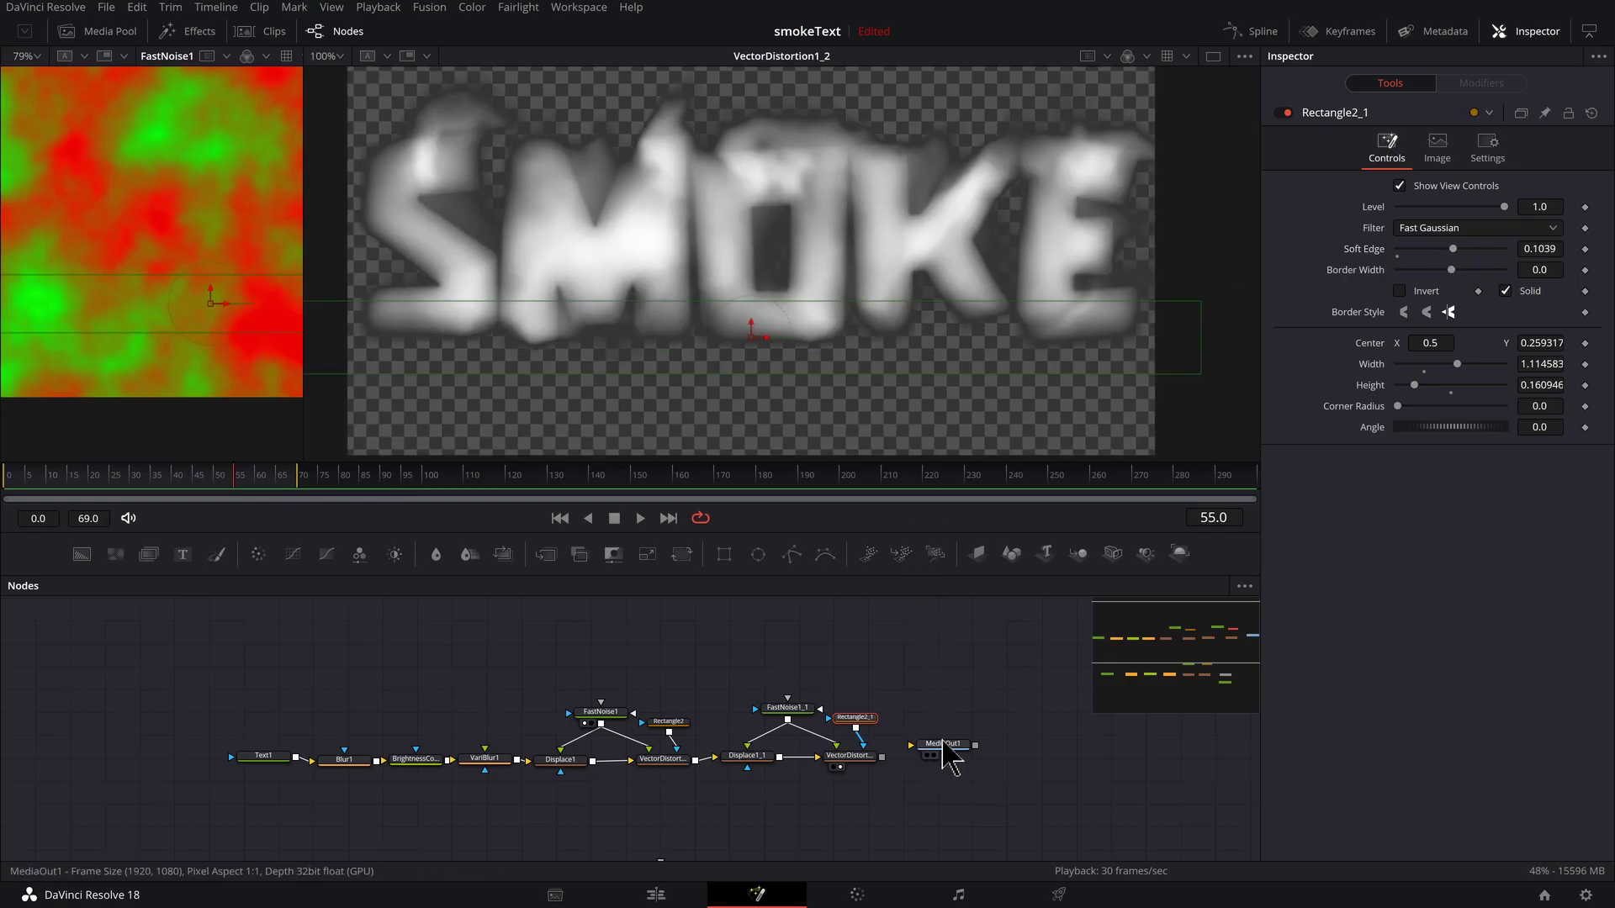
Step: Connect the copied Vector Distortion to MediaOut1, and play the output in the second viewer
left_click(943, 743)
key("2")
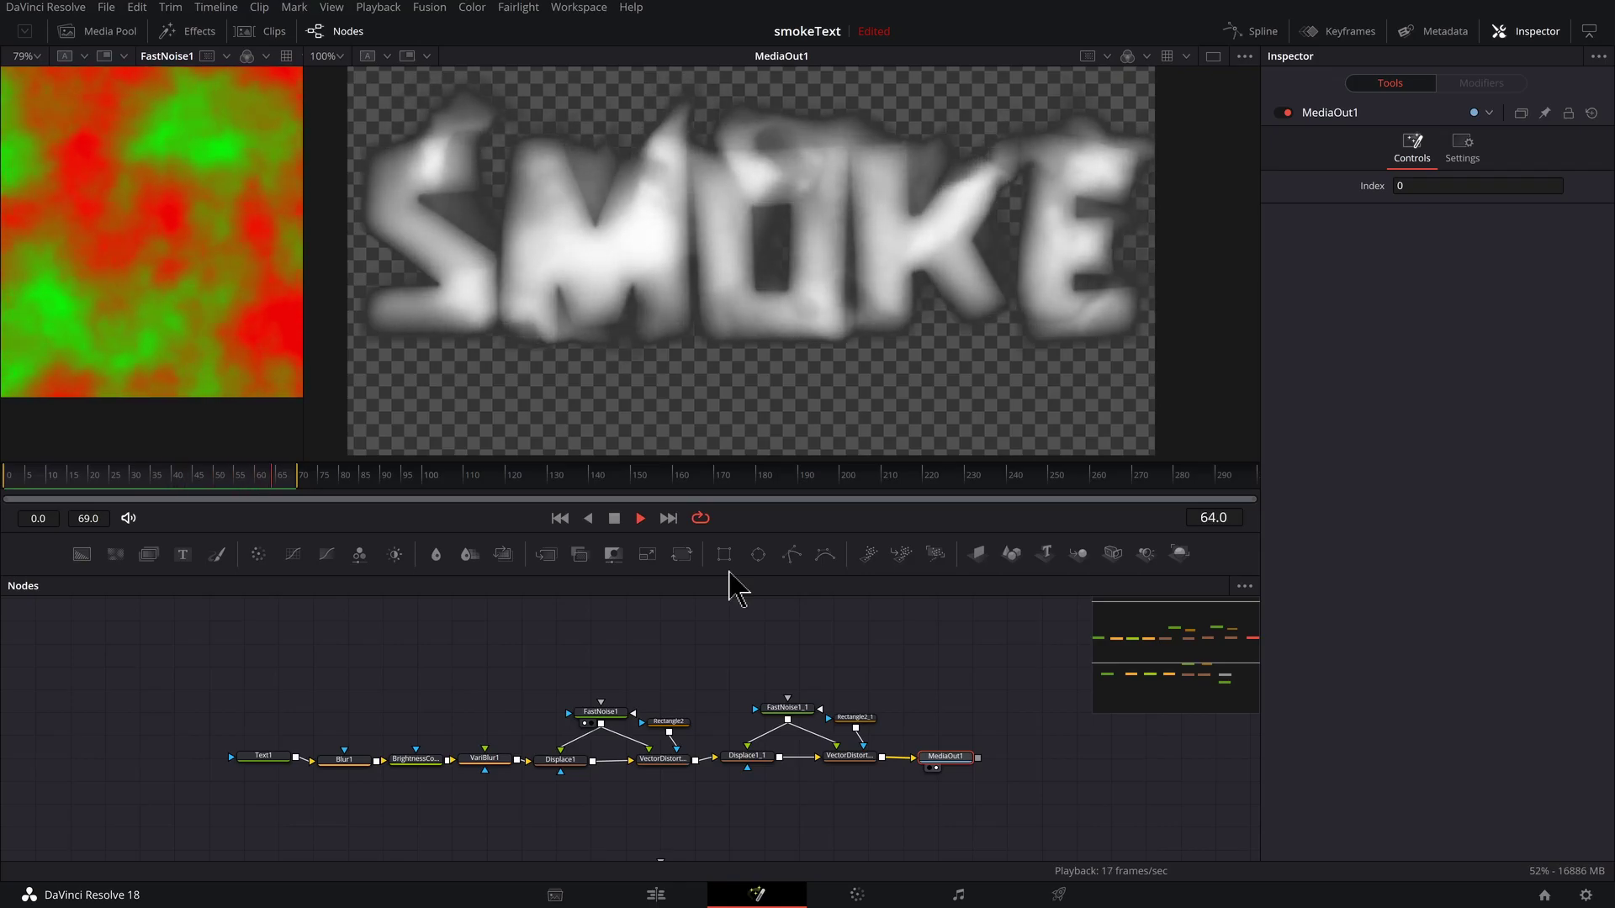
key("space")
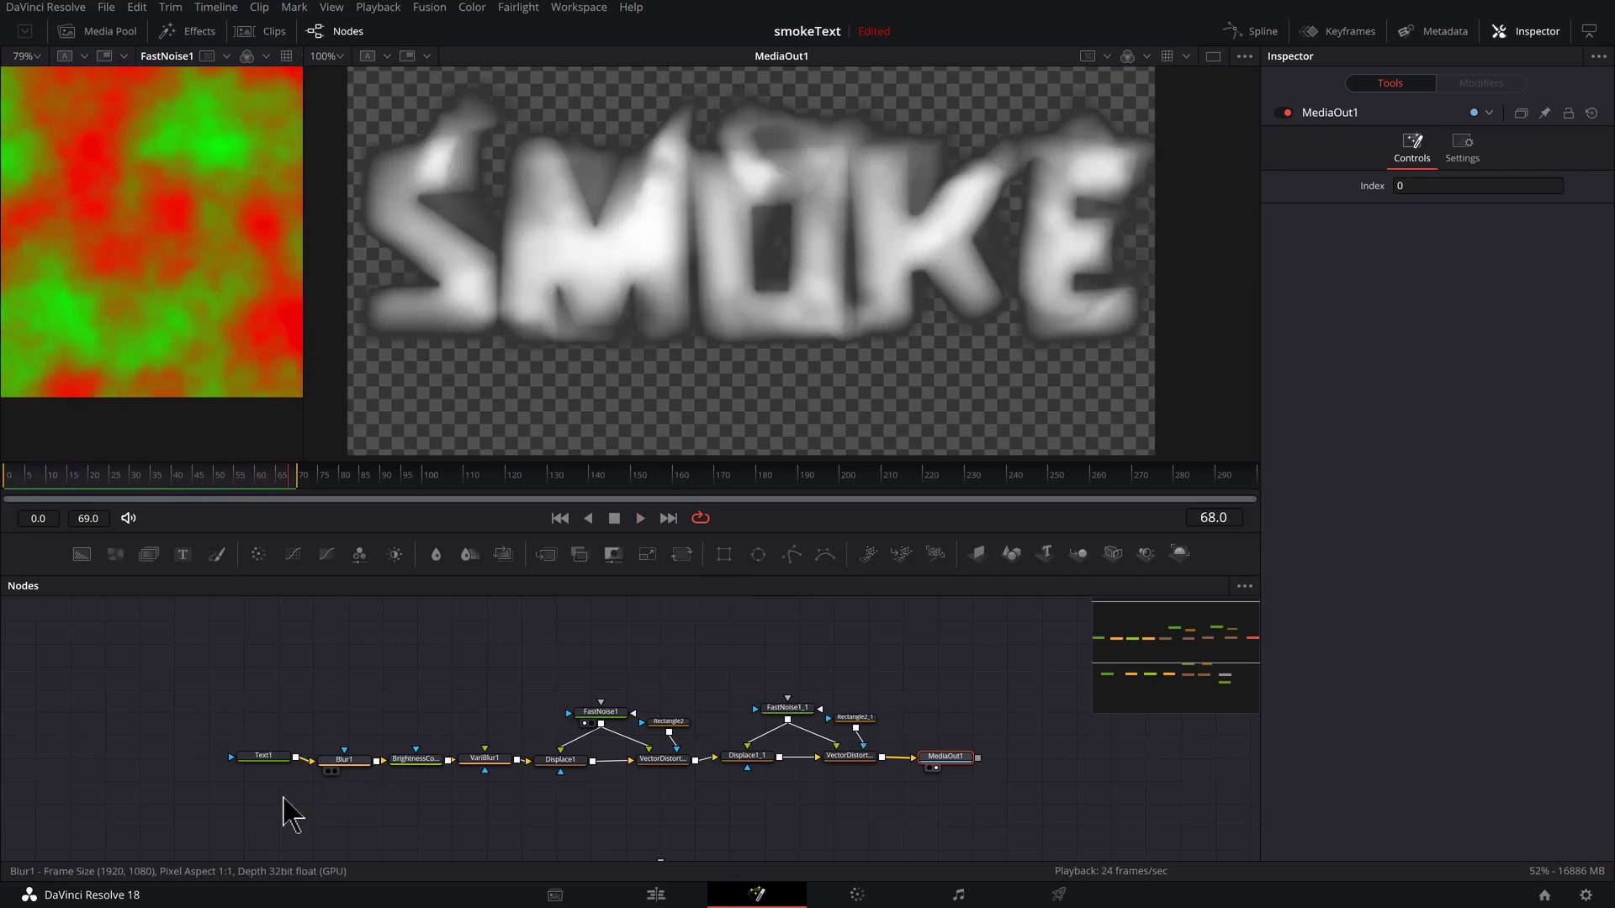
Step: Replace the Text1 node's text with "chill" to try the smoke effect on another word
key("2")
left_click(271, 758)
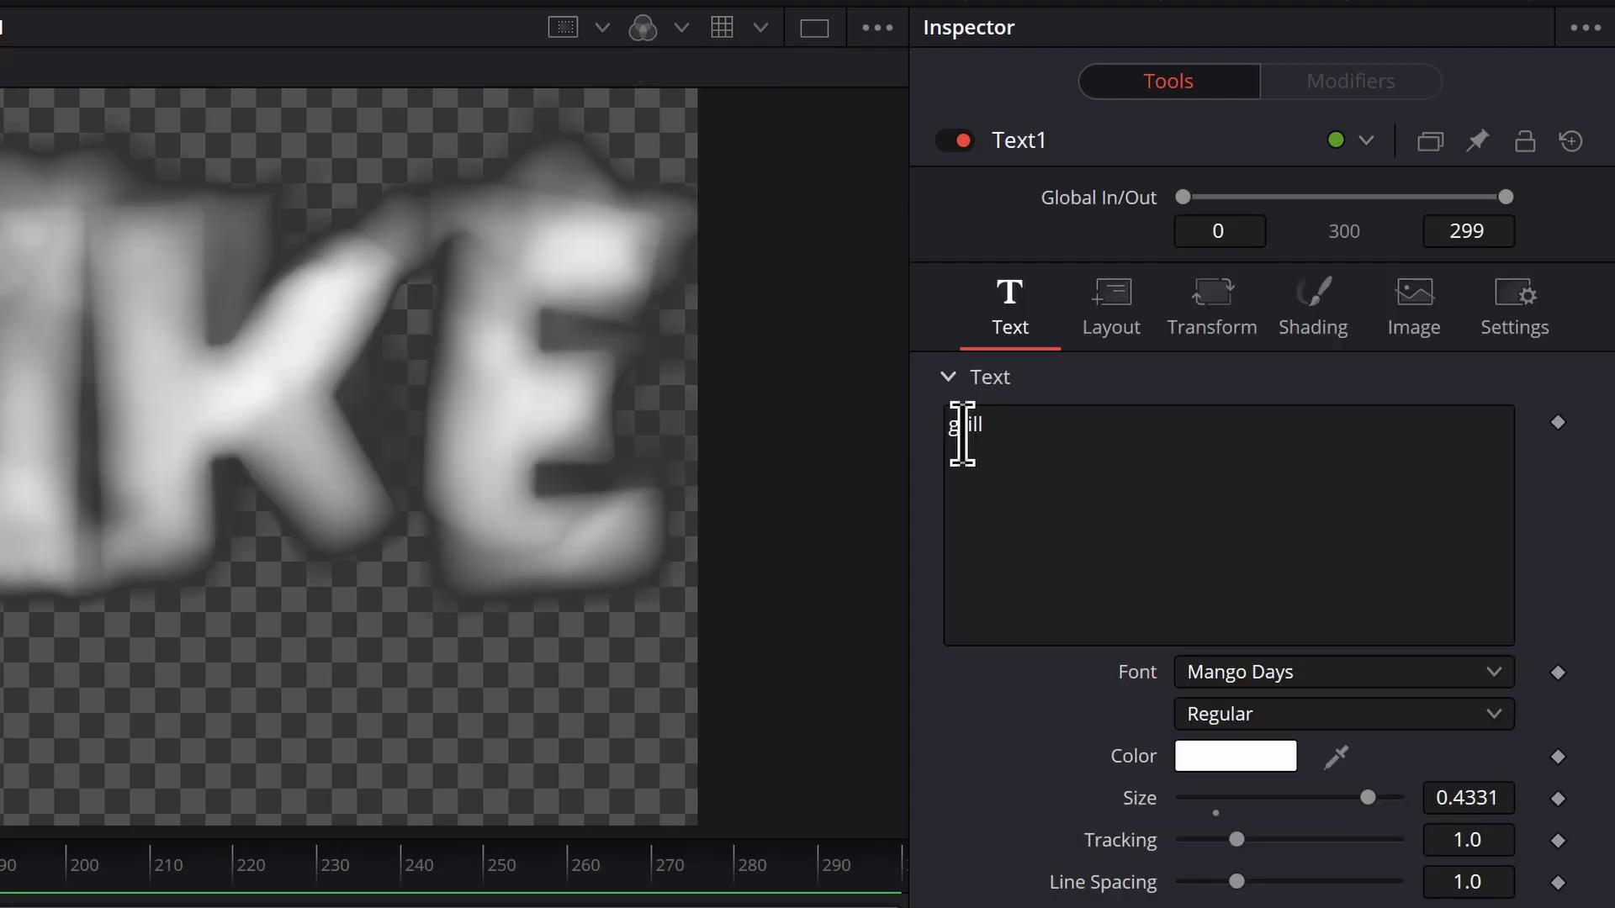
type("chill")
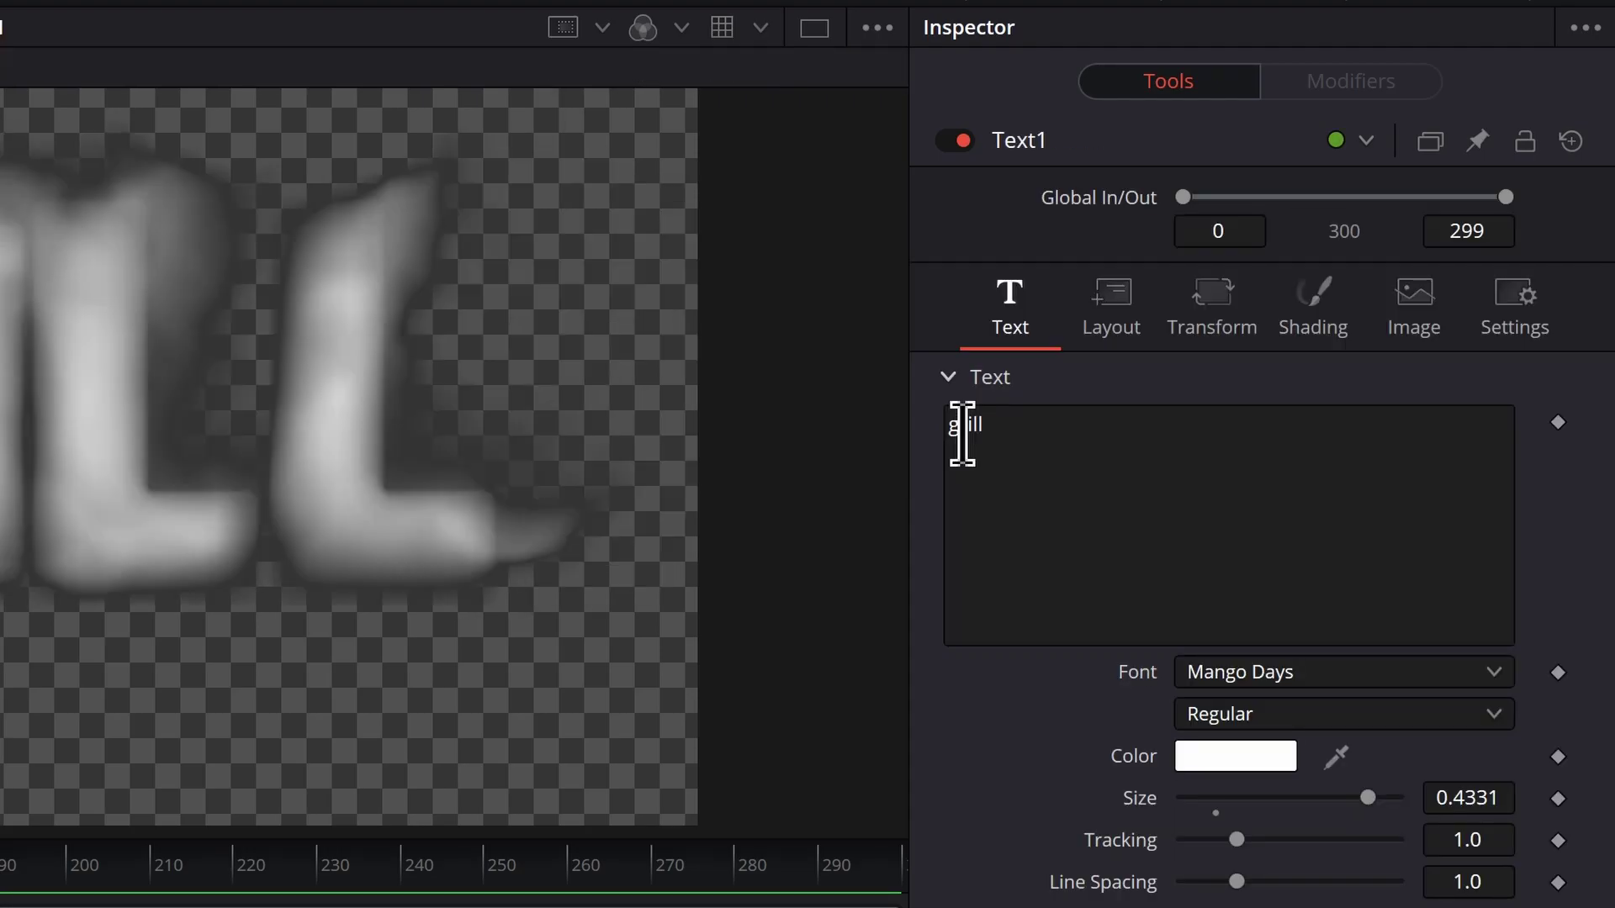